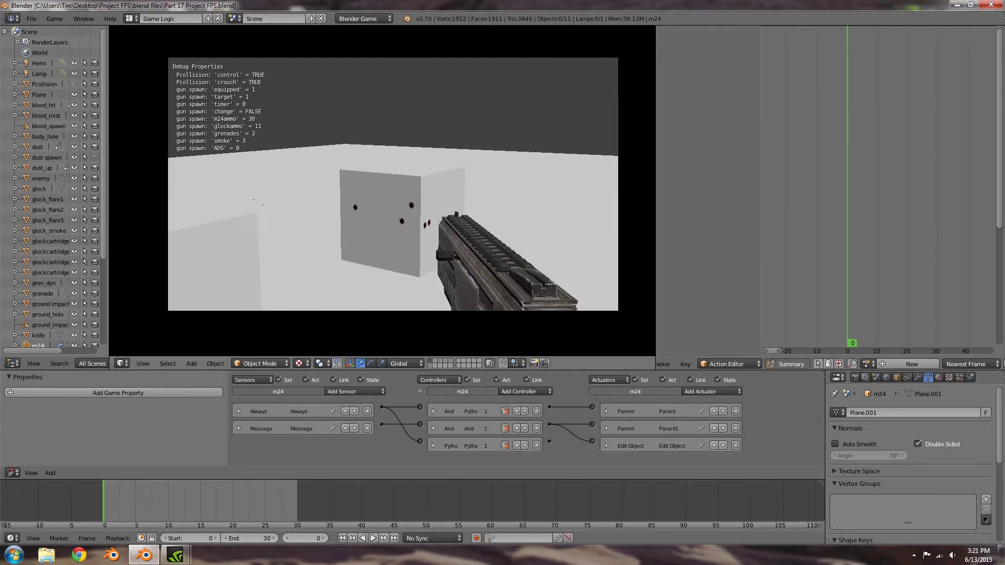
Playtest the game by aiming and firing the m24, switching to the glock, reloading and firing it, and exit.
{"action": "right_click", "coordinate": [393, 185]}
{"action": "left_click", "coordinate": [393, 184]}
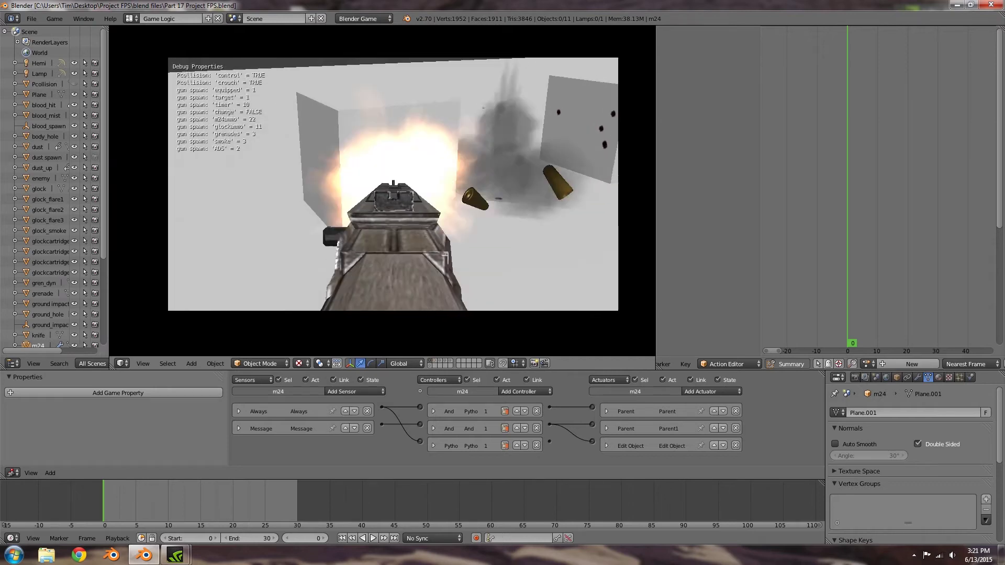
{"action": "left_click", "coordinate": [393, 184]}
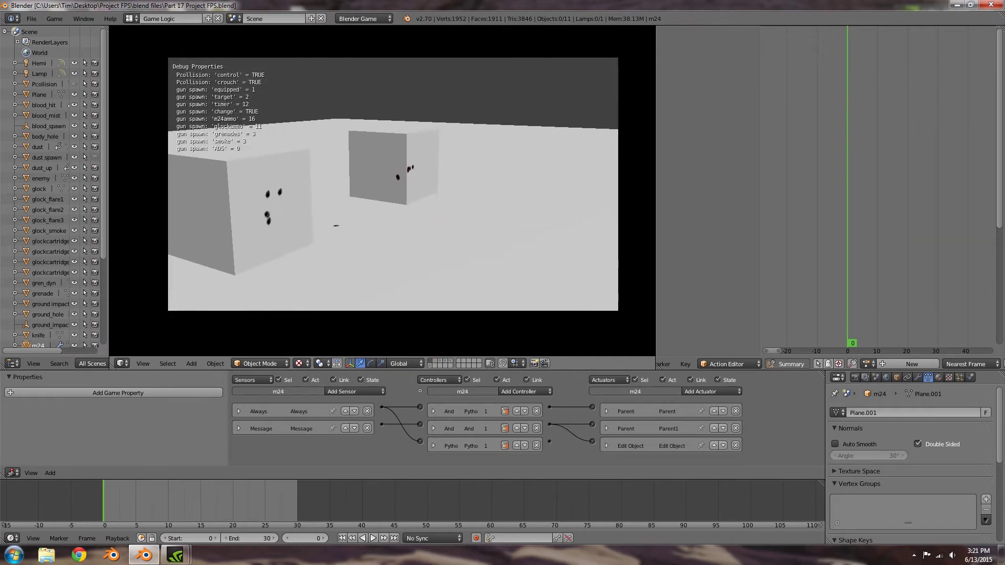
{"action": "right_click", "coordinate": [393, 184]}
{"action": "left_click", "coordinate": [393, 184]}
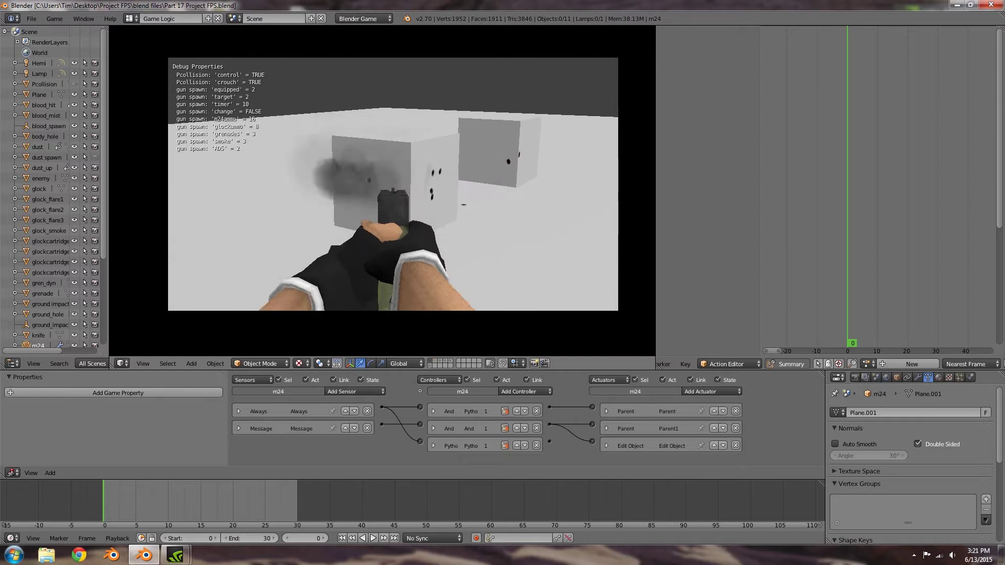
{"action": "left_click", "coordinate": [393, 184]}
{"action": "left_click", "coordinate": [393, 184]}
{"action": "left_click", "coordinate": [393, 184]}
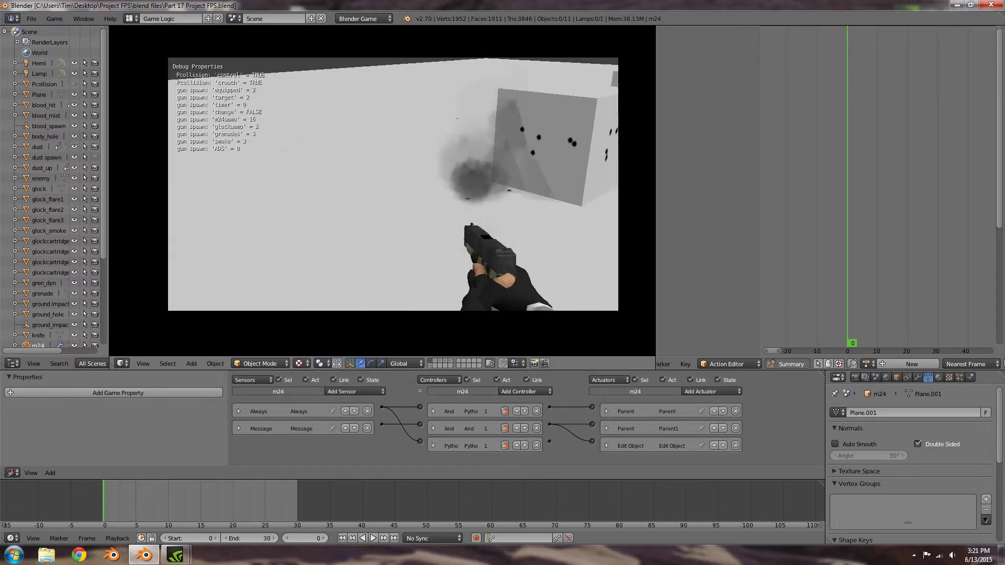
{"action": "key", "text": "r"}
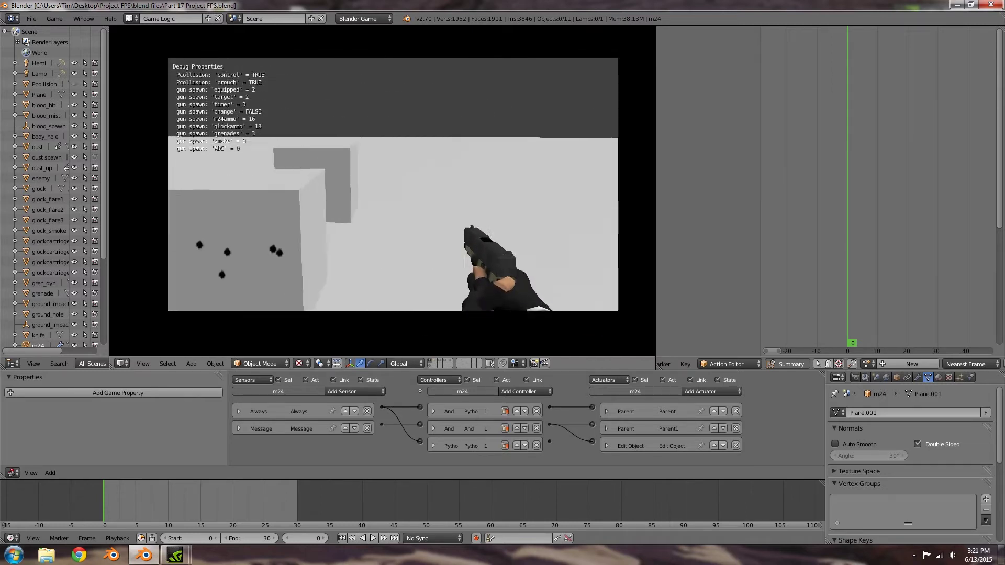
{"action": "left_click", "coordinate": [393, 184]}
{"action": "left_click", "coordinate": [393, 184]}
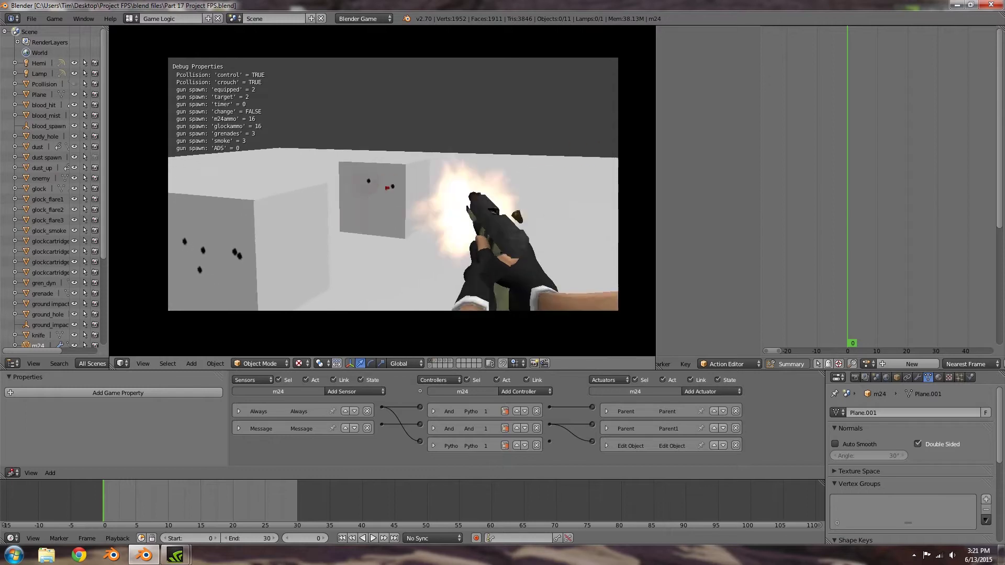
{"action": "key", "text": "Escape"}
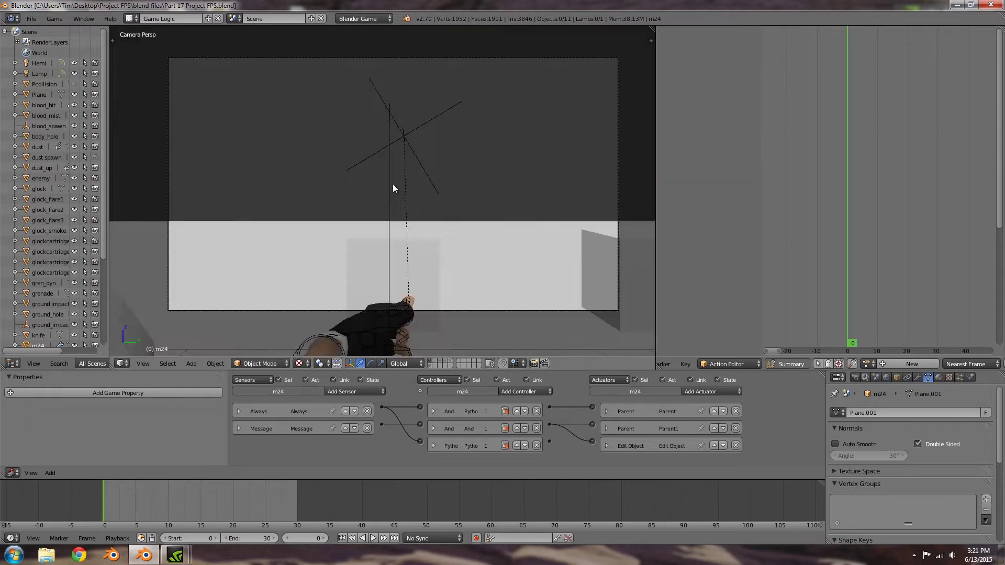
Rename the current scene to Main.
{"action": "middle_click_drag", "start_coordinate": [415, 186], "coordinate": [394, 249]}
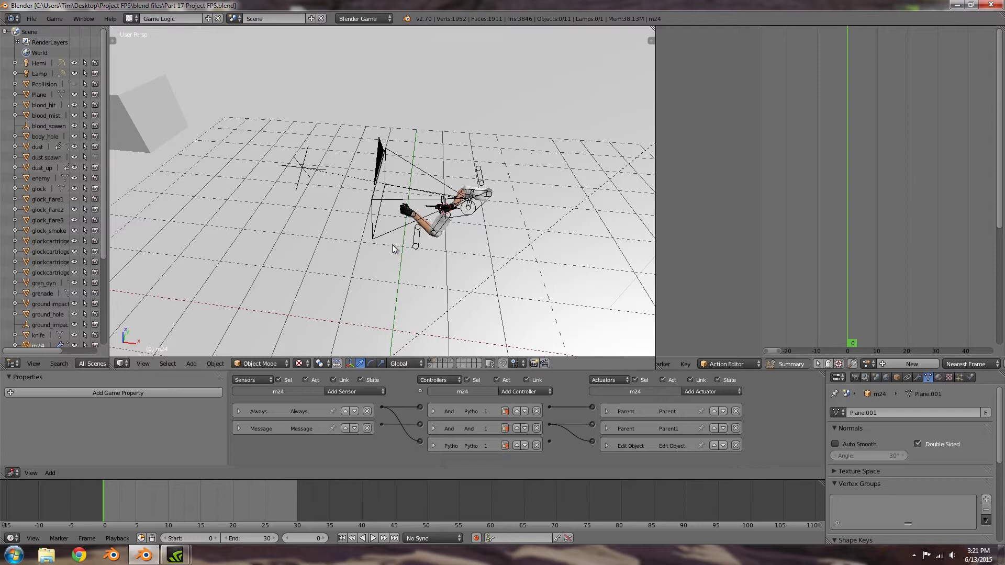
{"action": "key", "text": "n"}
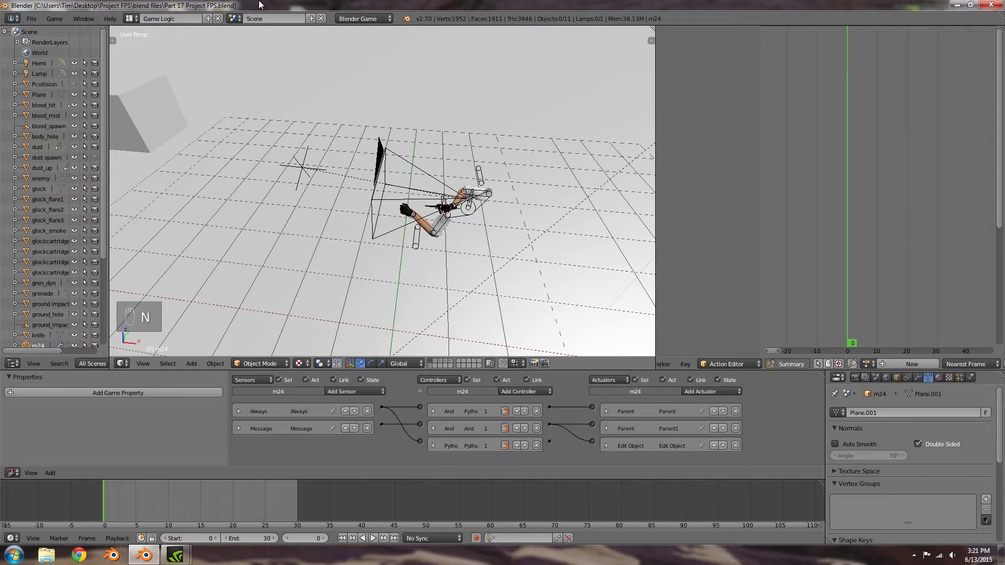
{"action": "left_click", "coordinate": [260, 18]}
{"action": "type", "text": "Main"}
{"action": "key", "text": "Return"}
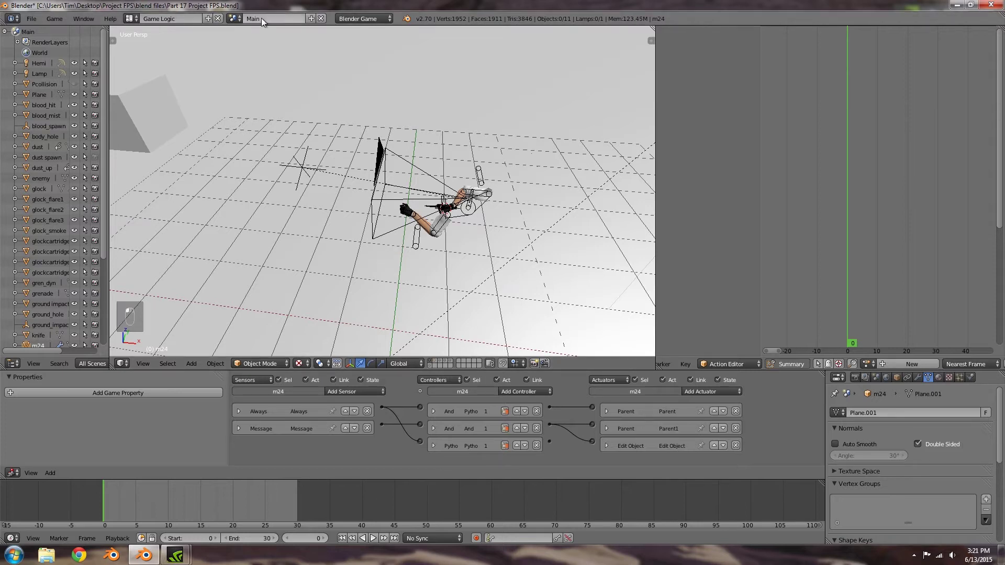
Create a new scene with copied settings and name it overlay.
{"action": "left_click", "coordinate": [310, 19]}
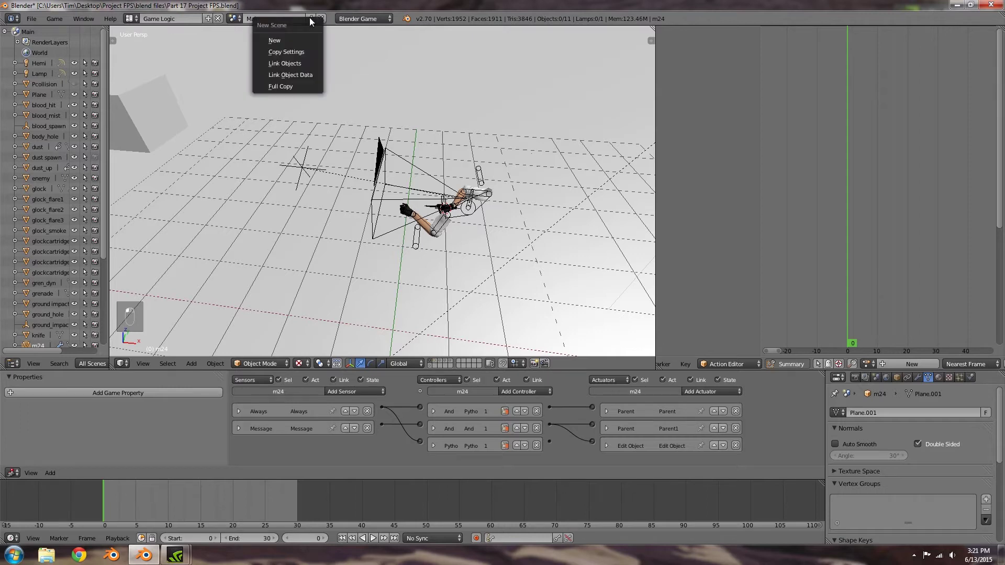
{"action": "left_click", "coordinate": [300, 49]}
{"action": "left_click", "coordinate": [275, 18]}
{"action": "type", "text": "over"}
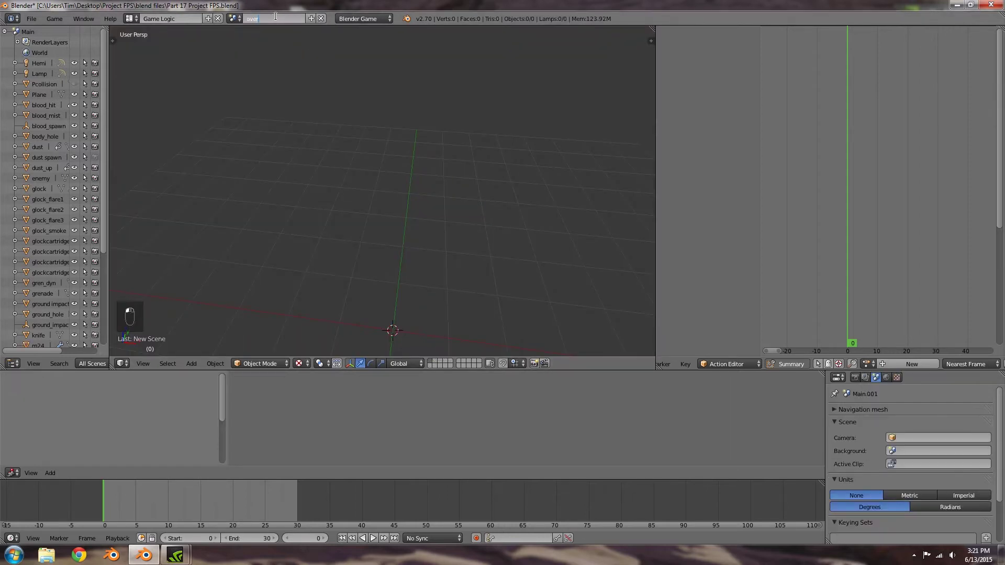
{"action": "key", "text": "Return"}
{"action": "scroll", "coordinate": [399, 184], "scroll_direction": "down", "scroll_amount": 1}
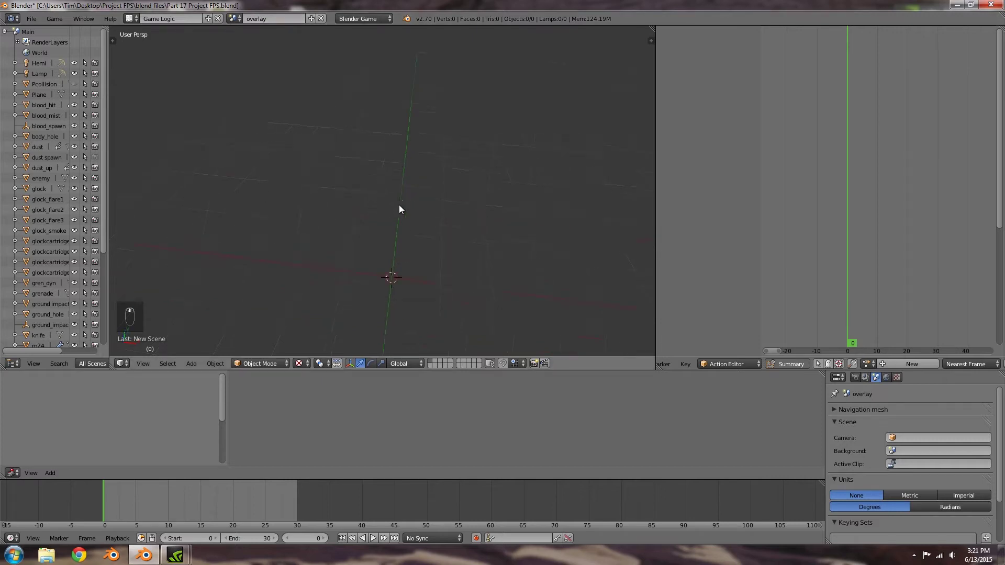
Add a camera, clear its rotation and raise it about 11 units along the Z axis.
{"action": "key", "text": "shift+a"}
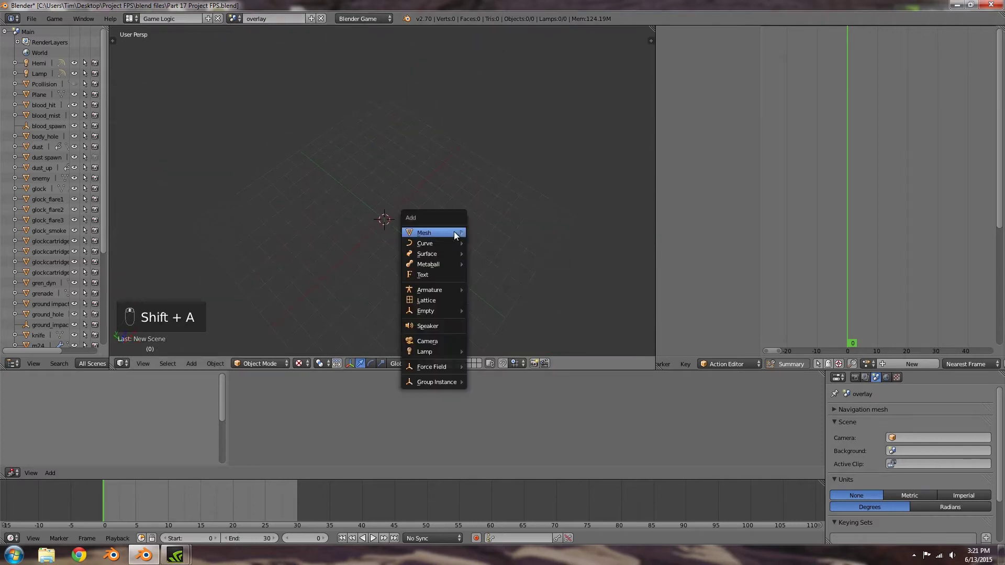
{"action": "left_click", "coordinate": [423, 343]}
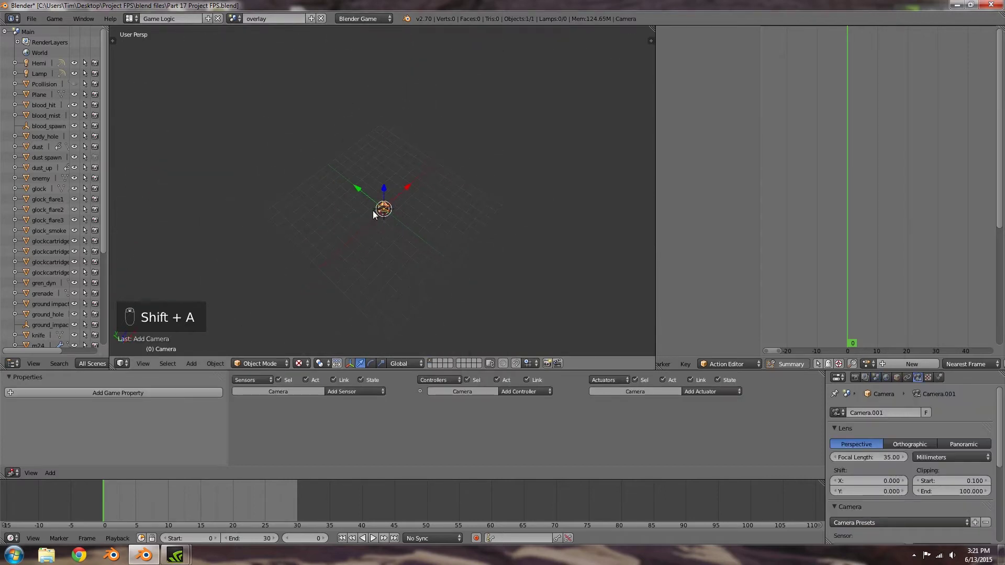
{"action": "key", "text": "alt+r"}
{"action": "key", "text": "g"}
{"action": "key", "text": "z"}
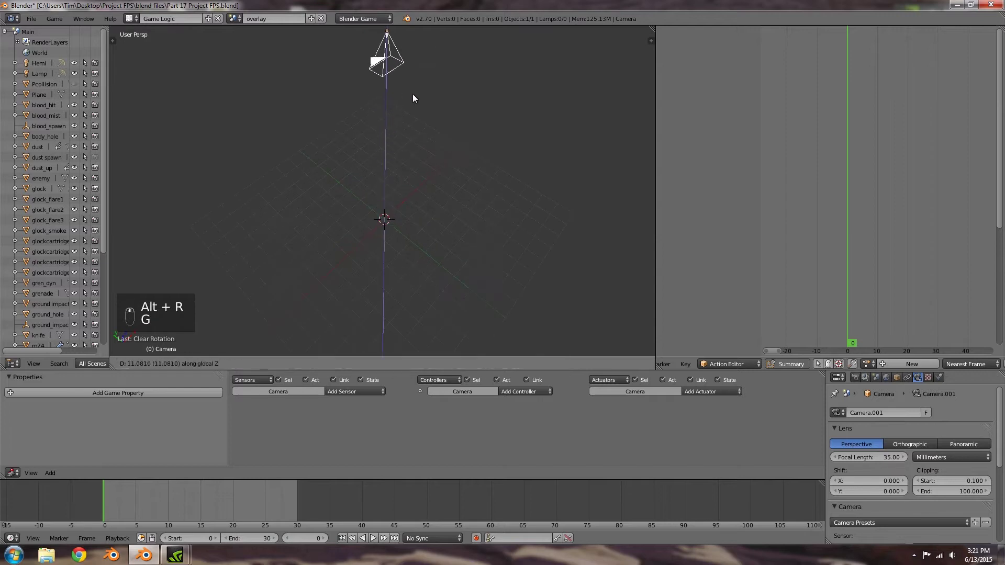
{"action": "left_click", "coordinate": [414, 107]}
Add a plane and scale it to fill the camera frame, to about 5.09 in X and 2.87 in Y.
{"action": "scroll", "coordinate": [423, 172], "scroll_direction": "down", "scroll_amount": 5}
{"action": "key", "text": "shift+a"}
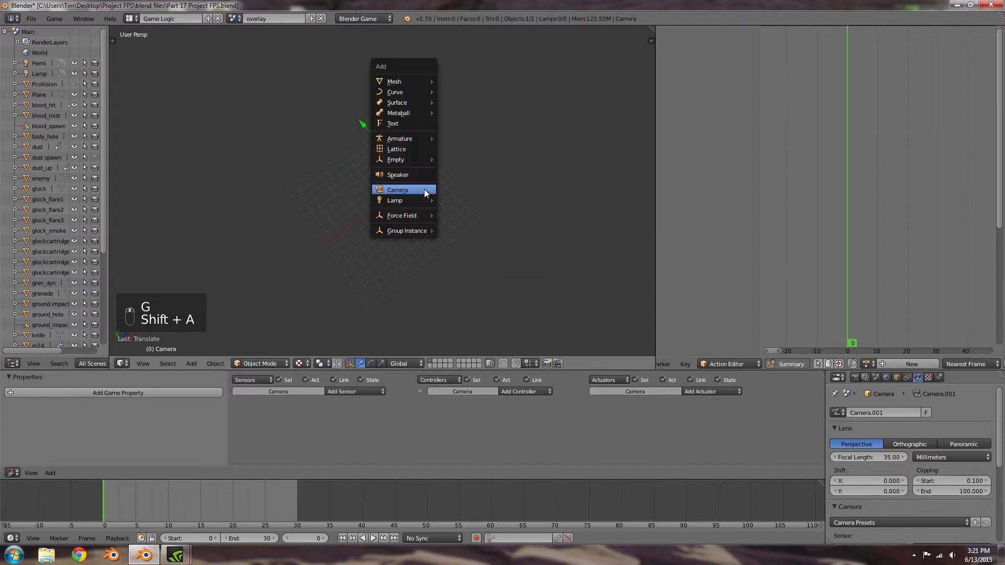
{"action": "mouse_move", "coordinate": [405, 81]}
{"action": "left_click", "coordinate": [467, 81]}
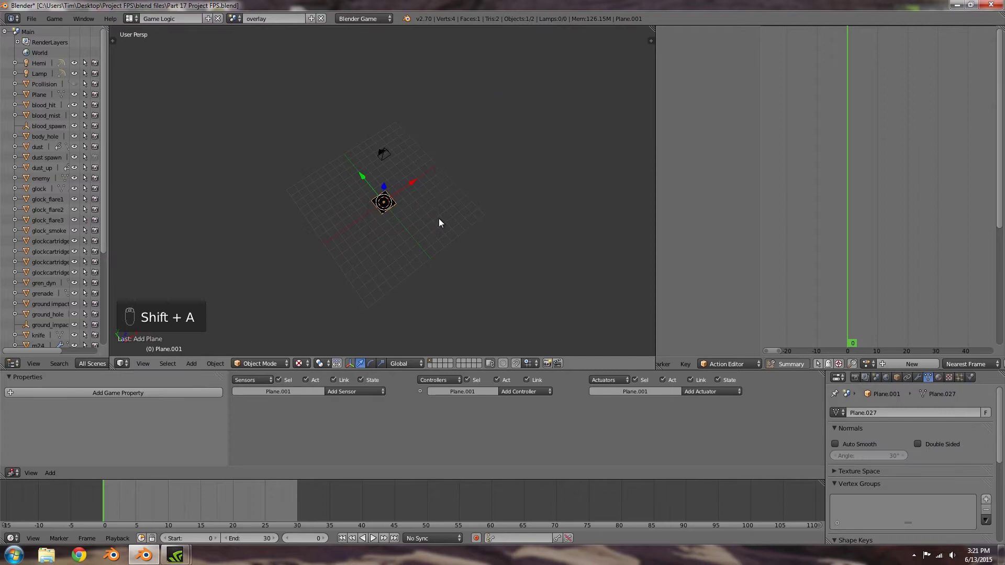
{"action": "key", "text": "KP_0"}
{"action": "key", "text": "s"}
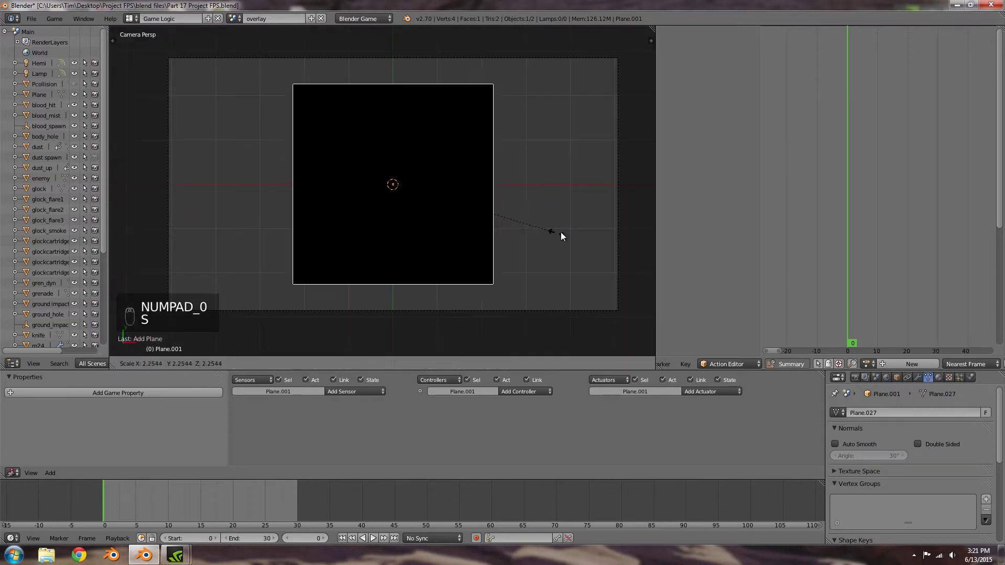
{"action": "left_click", "coordinate": [606, 227]}
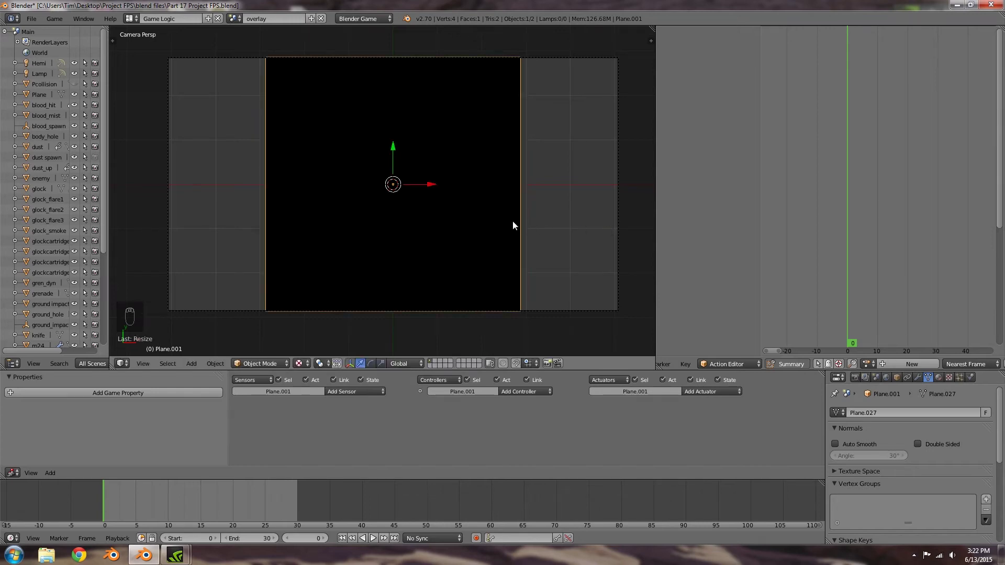
{"action": "key", "text": "s"}
{"action": "key", "text": "x"}
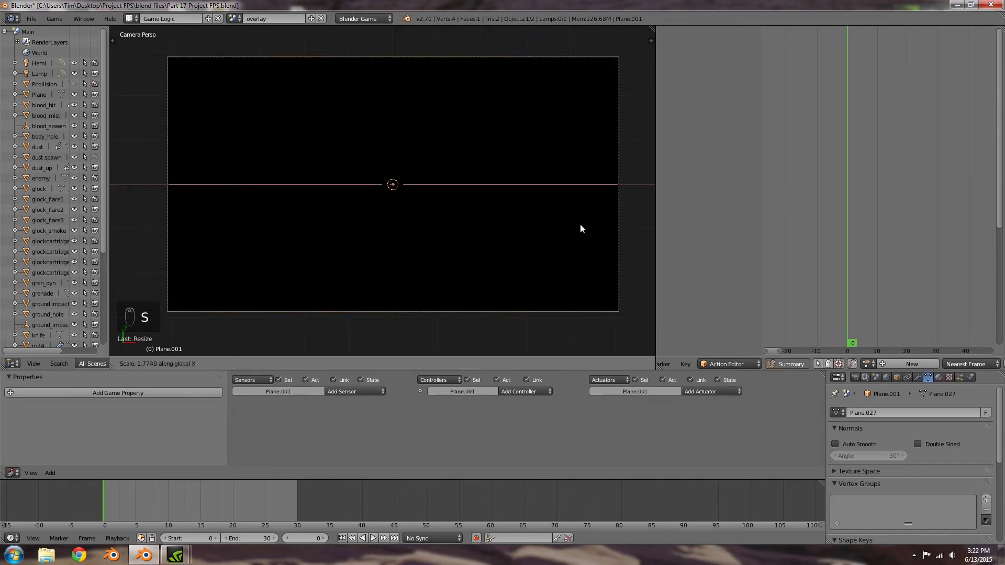
{"action": "left_click", "coordinate": [580, 226]}
Rename the plane object to blood_screen1.
{"action": "left_click", "coordinate": [896, 377]}
{"action": "left_click", "coordinate": [881, 413]}
{"action": "type", "text": "bloods"}
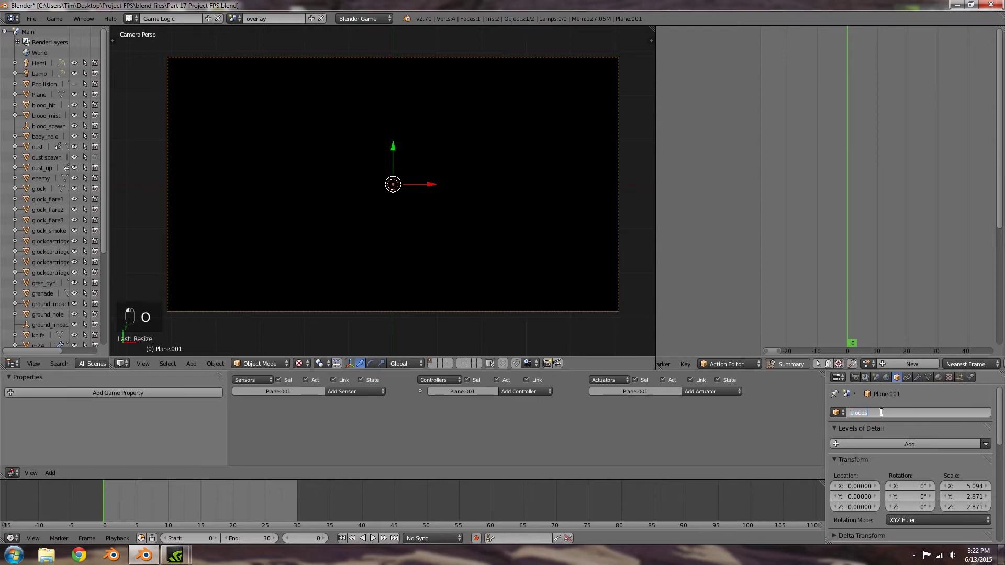
{"action": "type", "text": "o"}
{"action": "key", "text": "BackSpace"}
{"action": "type", "text": "_screen1"}
{"action": "key", "text": "Return"}
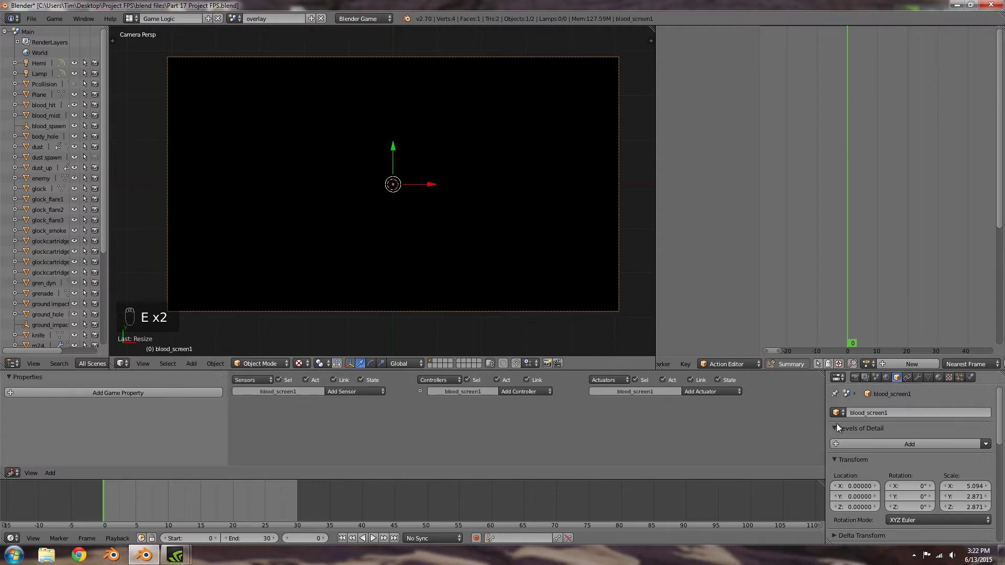
Give the plane a new material and make it shadeless.
{"action": "left_click", "coordinate": [938, 377]}
{"action": "left_click", "coordinate": [900, 444]}
{"action": "scroll", "coordinate": [884, 488], "scroll_direction": "down", "scroll_amount": 3}
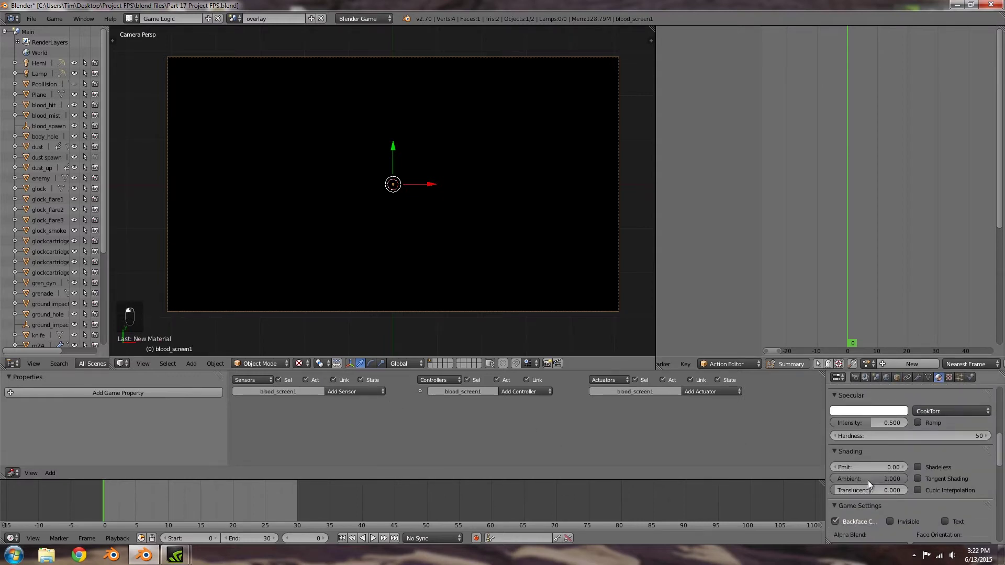
{"action": "scroll", "coordinate": [896, 494], "scroll_direction": "down", "scroll_amount": 2}
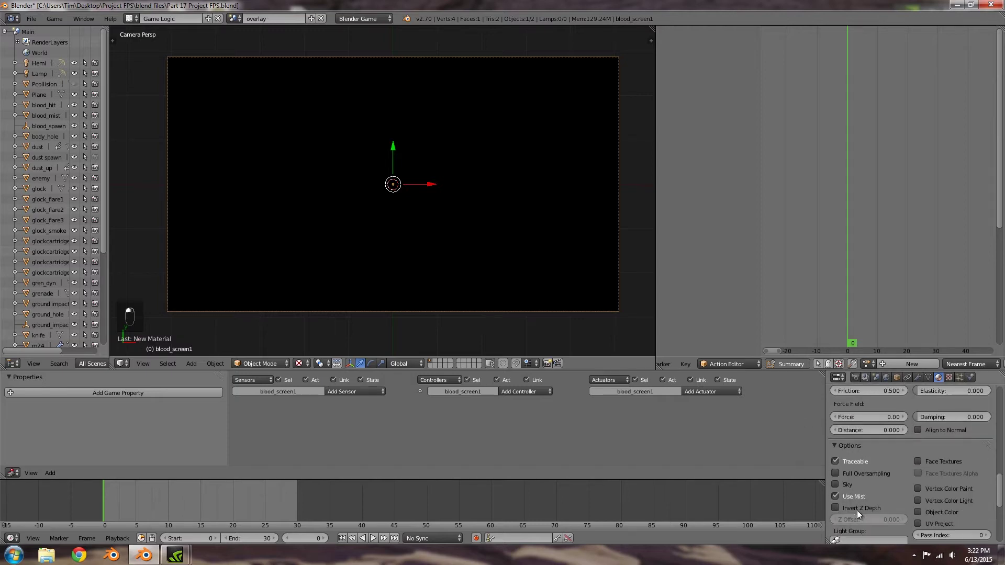
{"action": "scroll", "coordinate": [916, 468], "scroll_direction": "up", "scroll_amount": 2}
{"action": "left_click", "coordinate": [918, 469]}
Enable Z Transparency on the plane's material and lower its alpha until the plane is fully transparent.
{"action": "scroll", "coordinate": [843, 528], "scroll_direction": "down", "scroll_amount": 14}
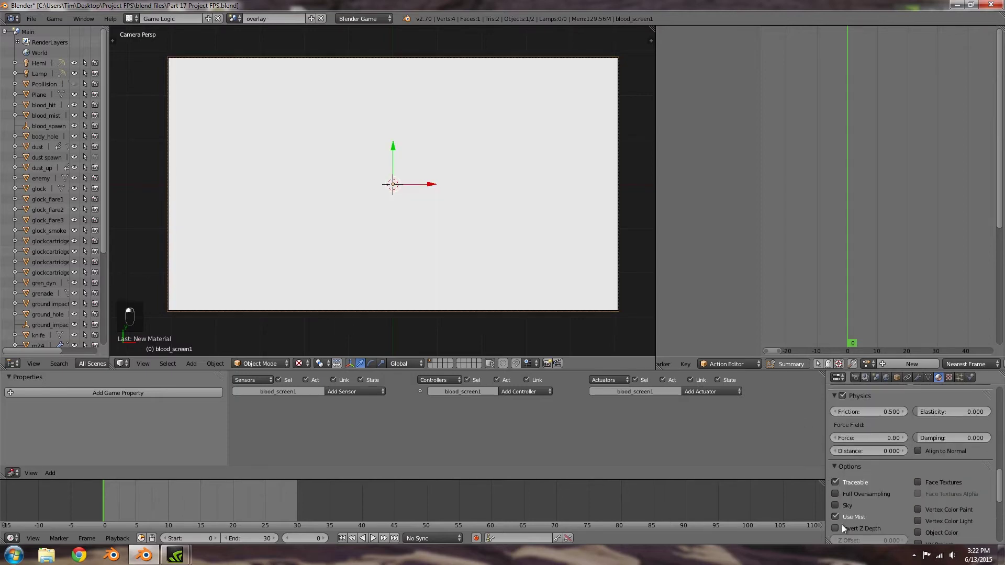
{"action": "scroll", "coordinate": [850, 505], "scroll_direction": "down", "scroll_amount": 4}
{"action": "left_click", "coordinate": [842, 493]}
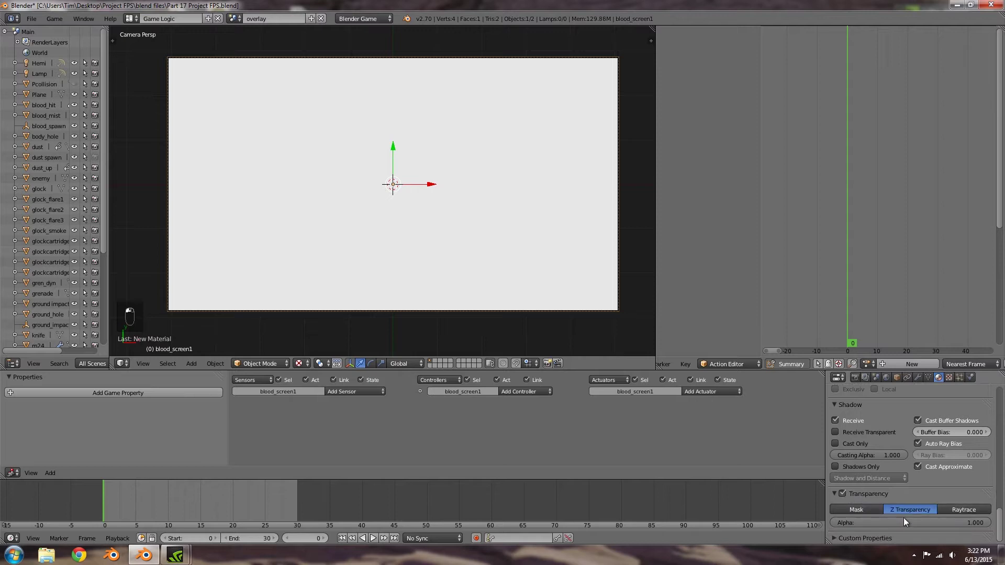
{"action": "left_click_drag", "start_coordinate": [904, 522], "coordinate": [848, 522]}
Add a new texture of type Image or Movie to the plane's material.
{"action": "left_click", "coordinate": [949, 377]}
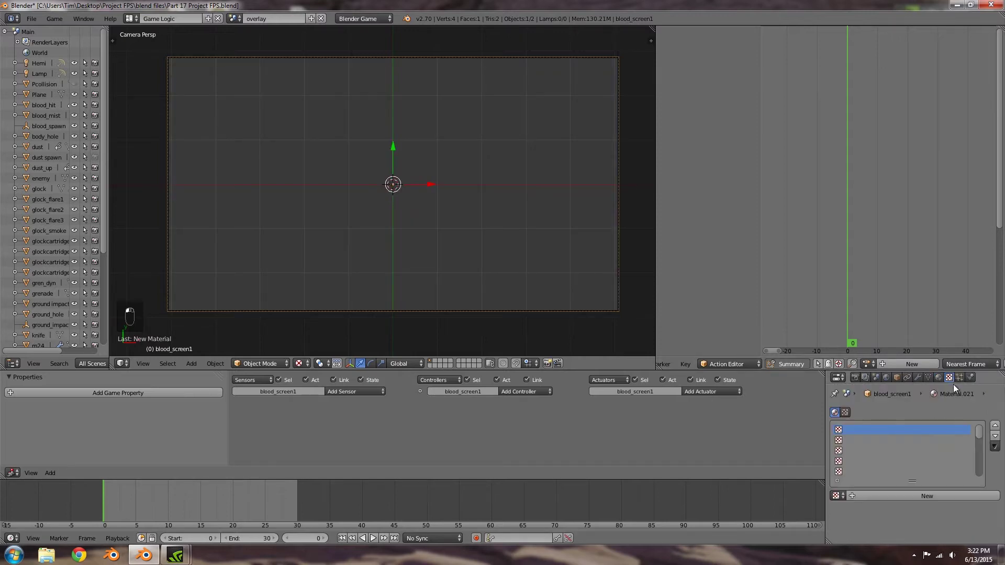
{"action": "left_click", "coordinate": [894, 496]}
{"action": "left_click", "coordinate": [896, 506]}
{"action": "left_click", "coordinate": [895, 446]}
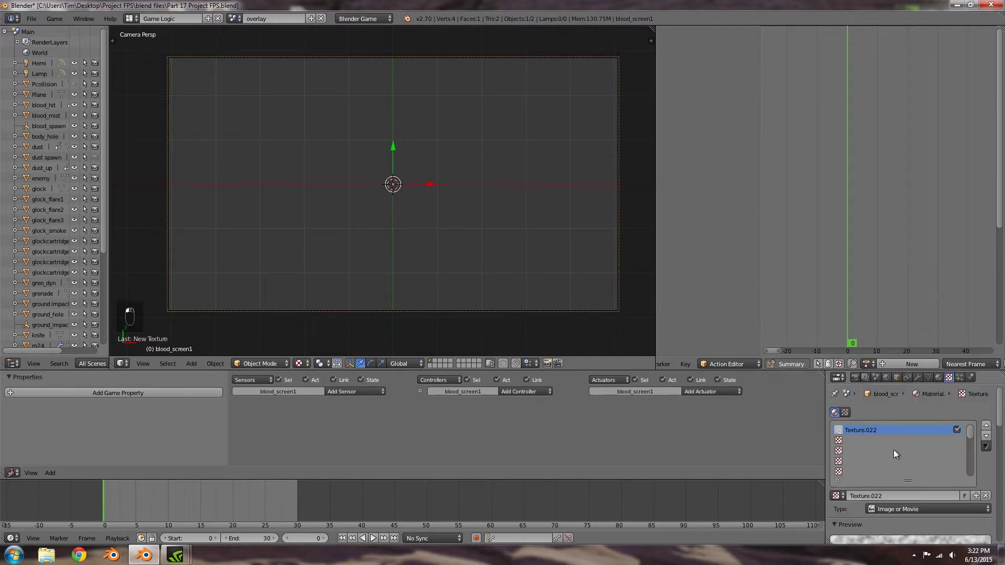
Map the texture by UV coordinates with alpha influence and load blood_screen1.png as its image.
{"action": "scroll", "coordinate": [899, 513], "scroll_direction": "down", "scroll_amount": 3}
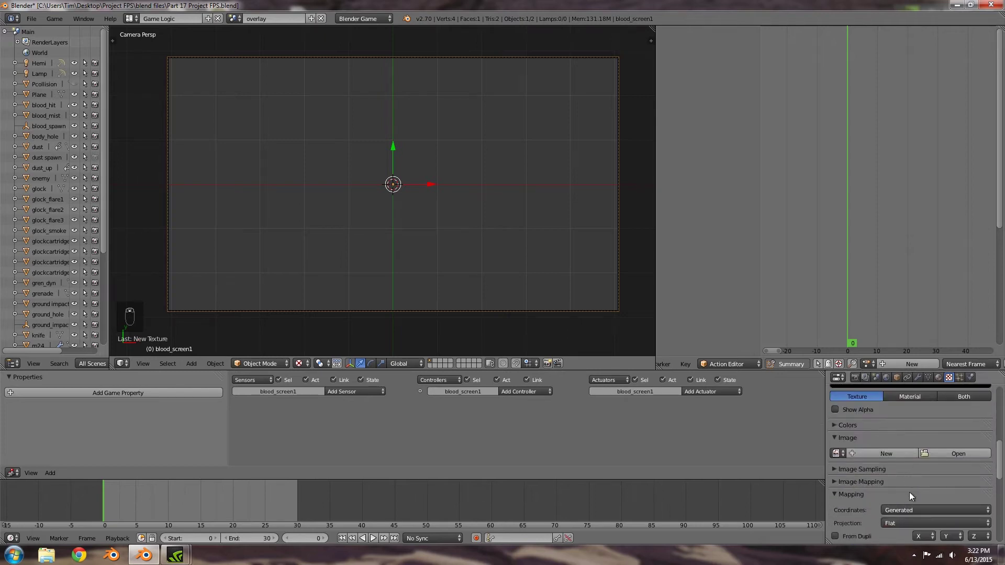
{"action": "left_click", "coordinate": [909, 510]}
{"action": "left_click", "coordinate": [905, 463]}
{"action": "scroll", "coordinate": [862, 497], "scroll_direction": "down", "scroll_amount": 6}
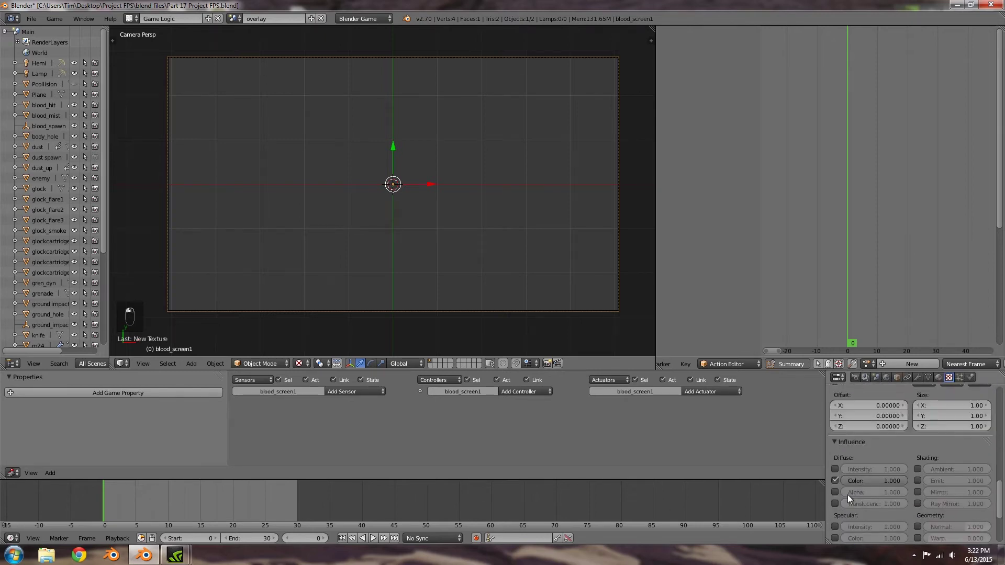
{"action": "scroll", "coordinate": [963, 473], "scroll_direction": "up", "scroll_amount": 9}
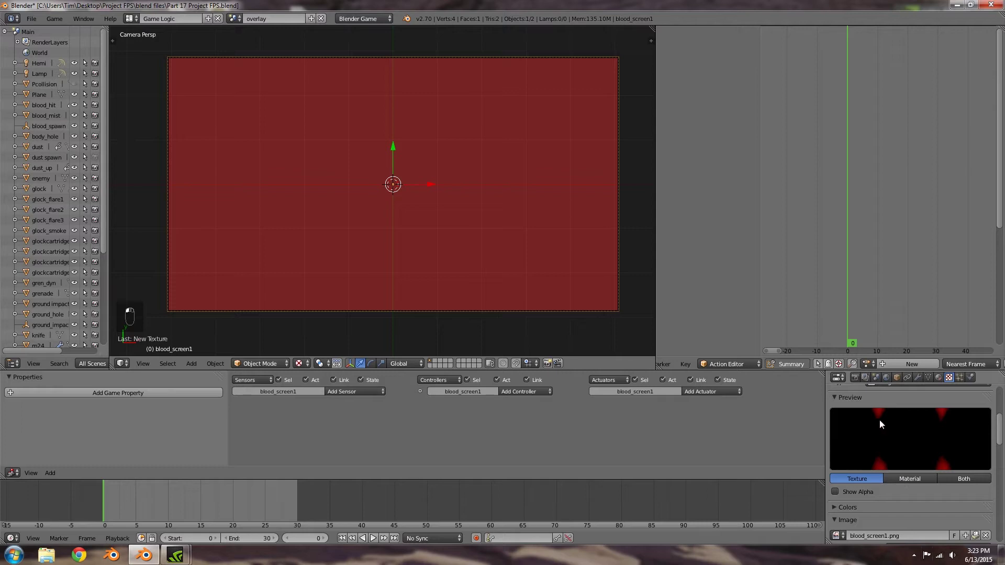
Unwrap the plane's face so the blood texture fits the whole plane, and return to Object Mode.
{"action": "key", "text": "Tab"}
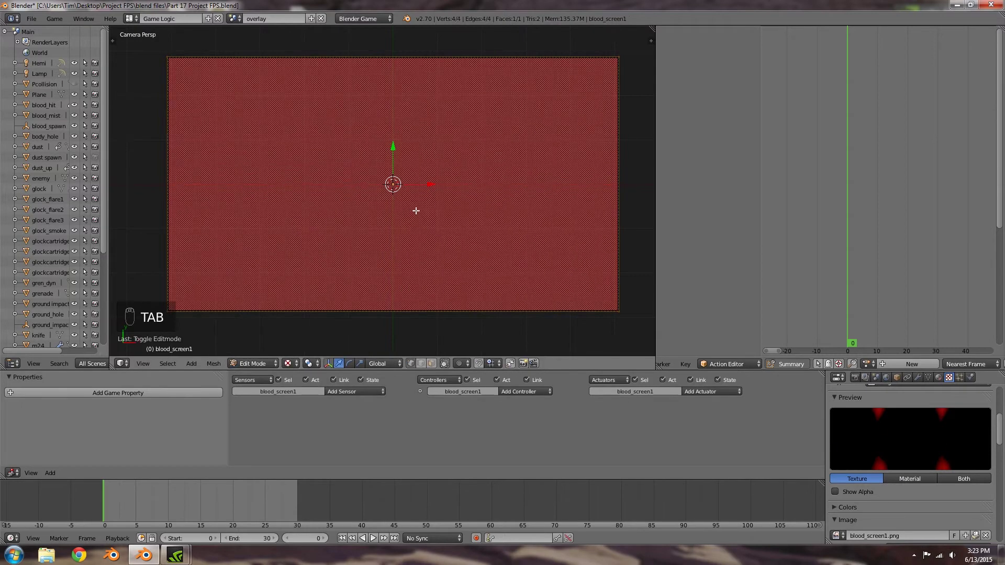
{"action": "key", "text": "u"}
{"action": "left_click", "coordinate": [413, 209]}
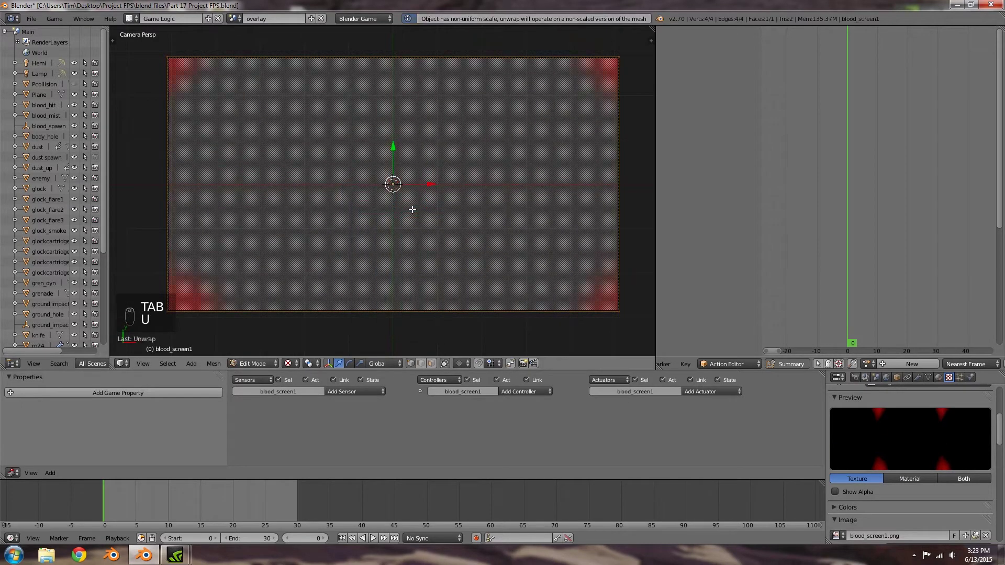
{"action": "key", "text": "Tab"}
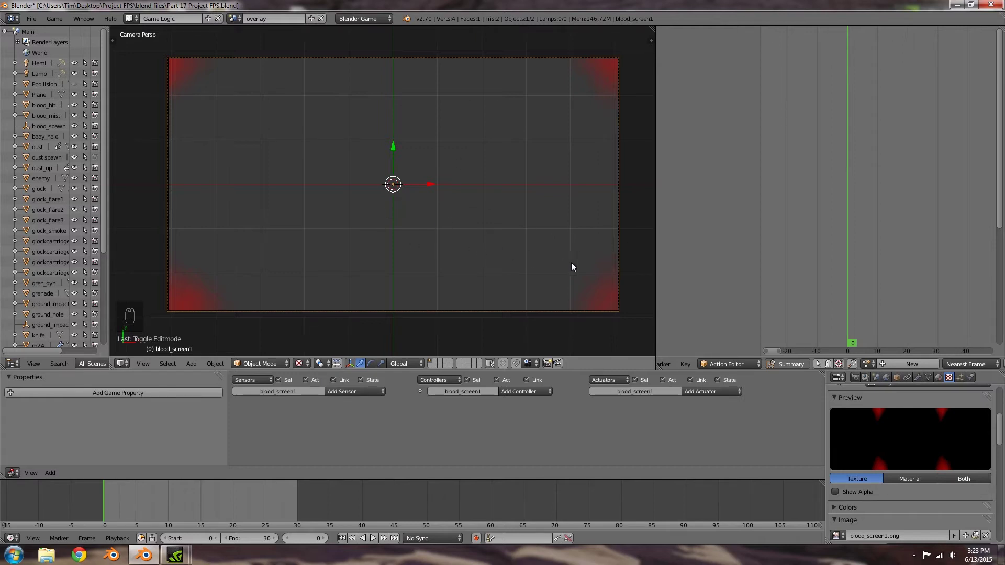
Duplicate the blood_screen1 plane and move the copy about 10.57 units along the X axis, beside the original.
{"action": "scroll", "coordinate": [480, 256], "scroll_direction": "down", "scroll_amount": 4}
{"action": "key", "text": "shift+d"}
{"action": "right_click", "coordinate": [434, 229]}
{"action": "key", "text": "g"}
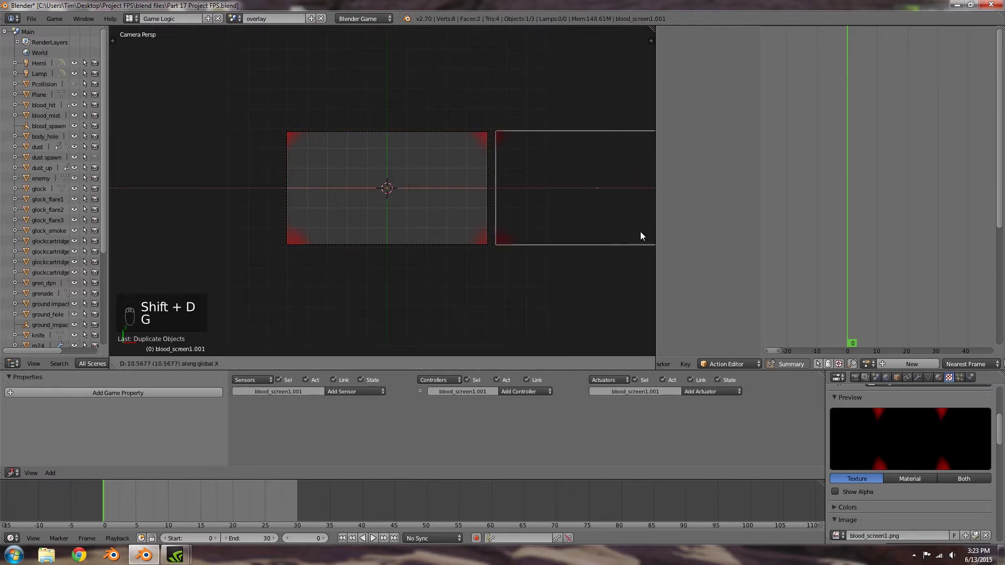
{"action": "left_click", "coordinate": [642, 231]}
Give the second plane its own single-user material and texture, and replace the texture image with blood_screen2.png.
{"action": "left_click", "coordinate": [938, 377]}
{"action": "scroll", "coordinate": [938, 442], "scroll_direction": "down", "scroll_amount": 5}
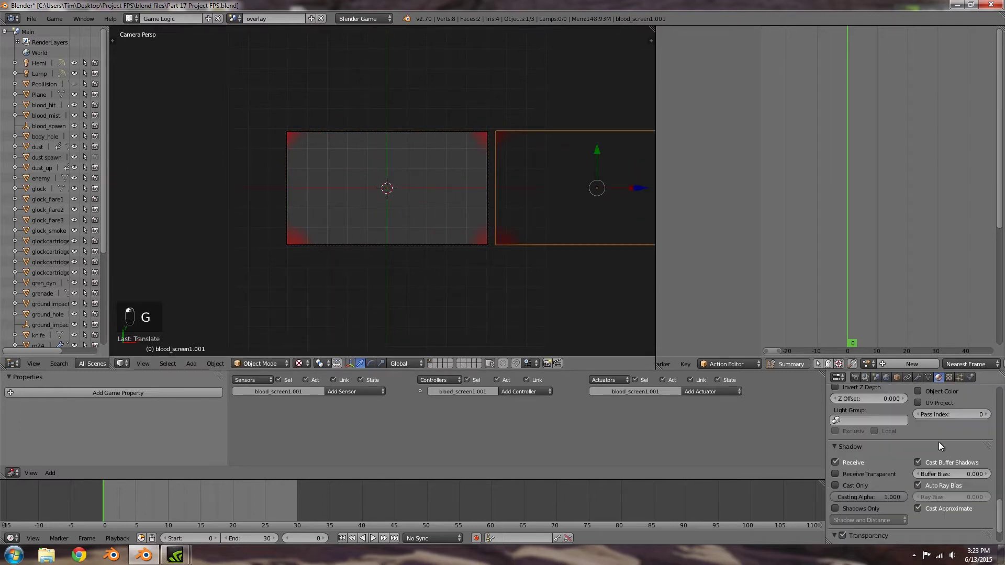
{"action": "scroll", "coordinate": [937, 441], "scroll_direction": "up", "scroll_amount": 6}
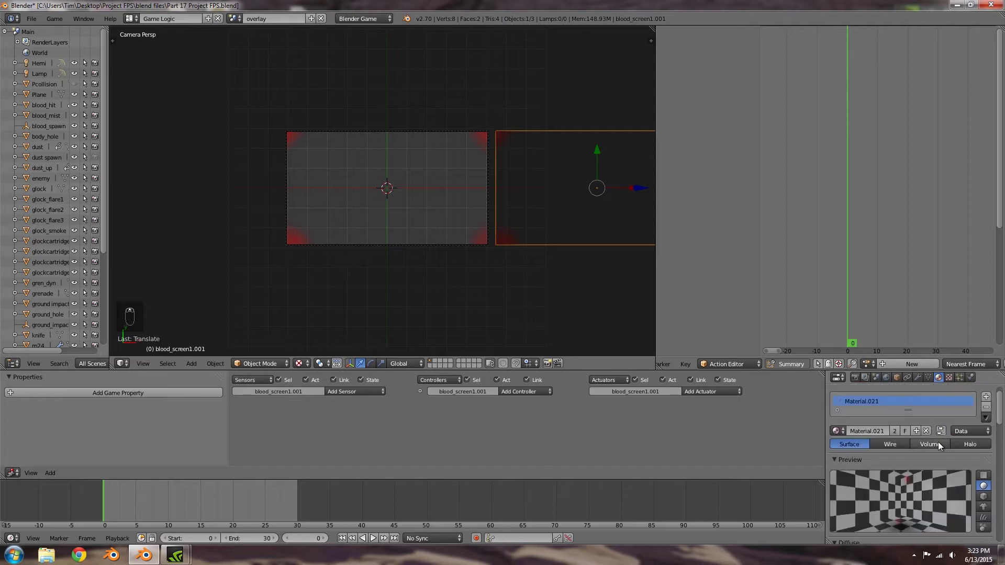
{"action": "left_click", "coordinate": [949, 377]}
{"action": "scroll", "coordinate": [940, 439], "scroll_direction": "up", "scroll_amount": 2}
{"action": "scroll", "coordinate": [940, 438], "scroll_direction": "up", "scroll_amount": 2}
{"action": "left_click", "coordinate": [956, 451]}
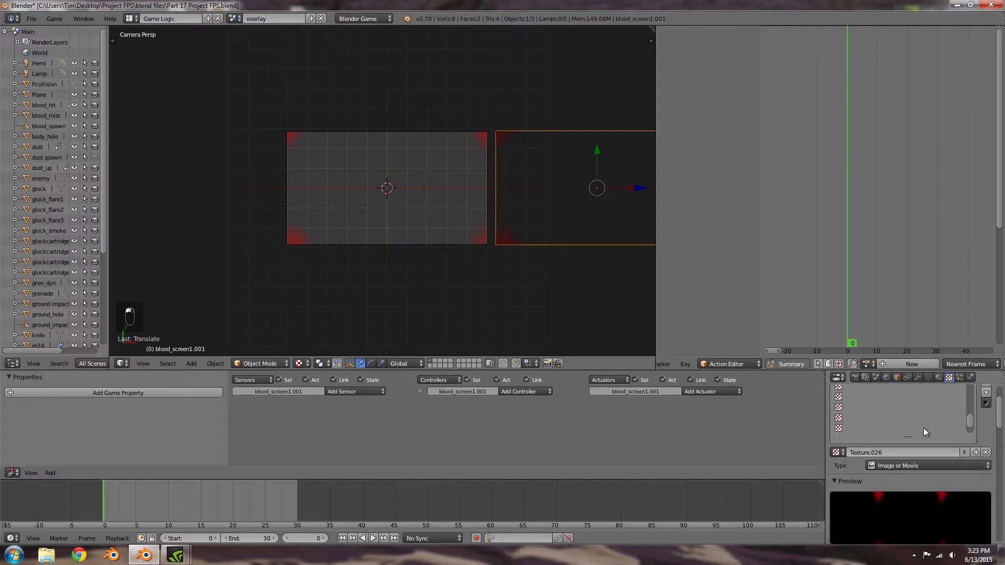
{"action": "scroll", "coordinate": [944, 495], "scroll_direction": "down", "scroll_amount": 3}
{"action": "scroll", "coordinate": [944, 495], "scroll_direction": "down", "scroll_amount": 2}
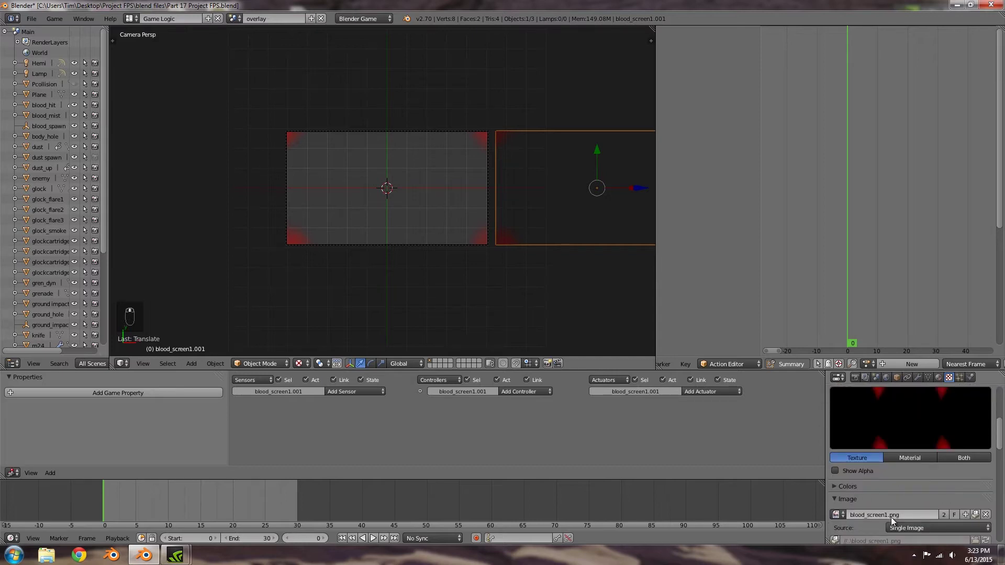
{"action": "left_click", "coordinate": [977, 515]}
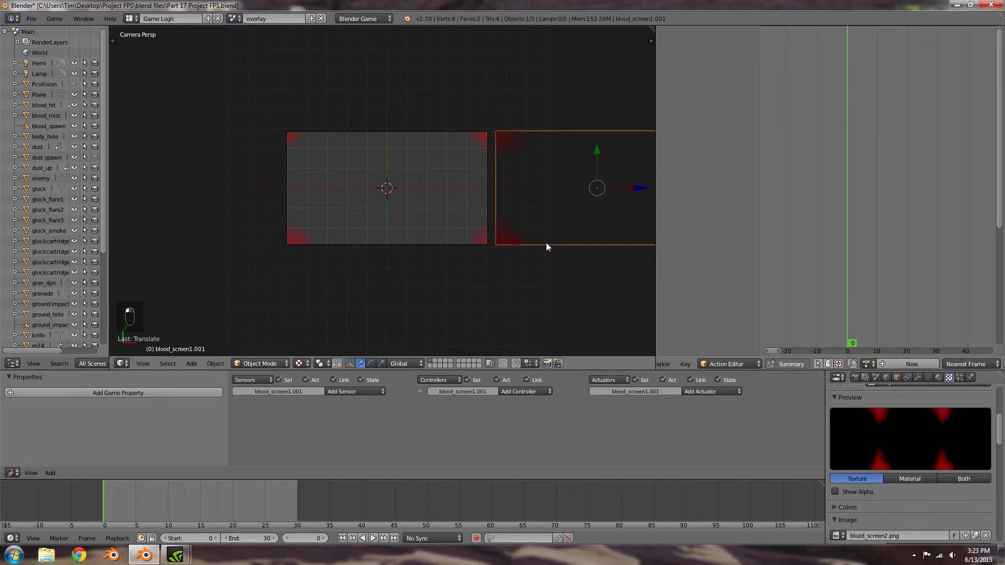
Duplicate the second blood plane and move the copy along the Y axis, directly above it.
{"action": "scroll", "coordinate": [547, 242], "scroll_direction": "down", "scroll_amount": 2}
{"action": "scroll", "coordinate": [529, 252], "scroll_direction": "up", "scroll_amount": 5}
{"action": "scroll", "coordinate": [524, 250], "scroll_direction": "down", "scroll_amount": 3}
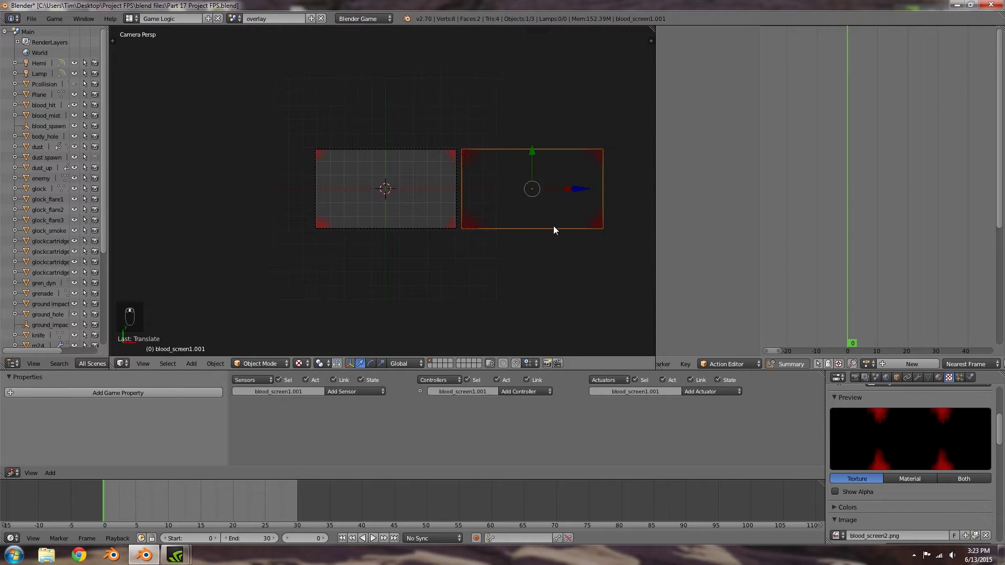
{"action": "key", "text": "shift+d"}
{"action": "key", "text": "g"}
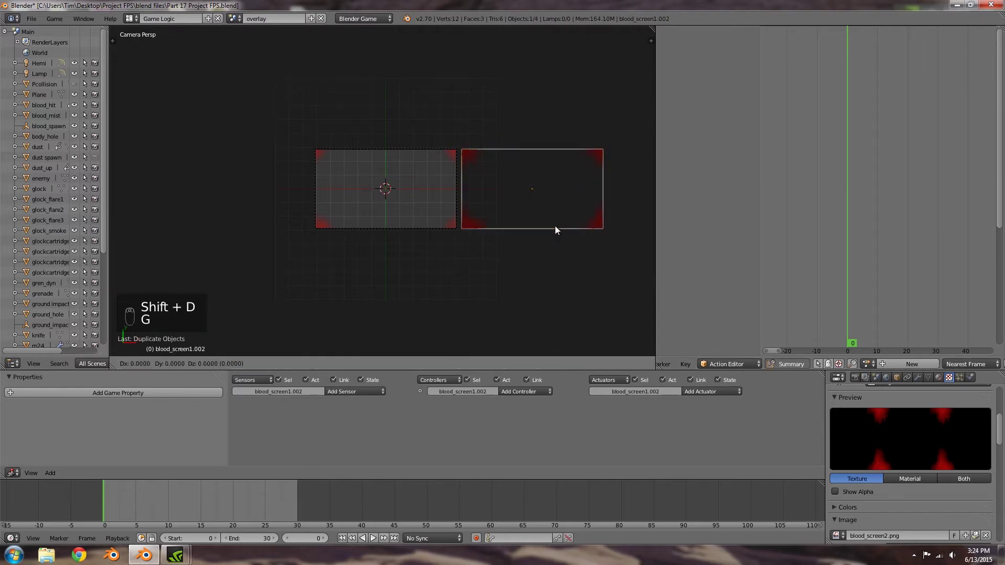
{"action": "left_click", "coordinate": [573, 117]}
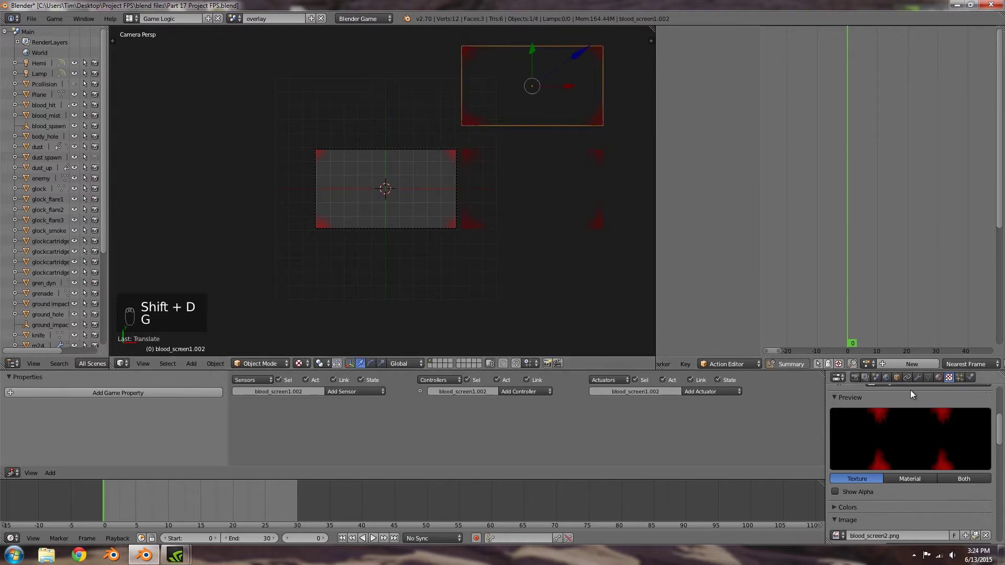
Give the third plane its own material and texture, and replace the texture image with blood_screen3.png.
{"action": "left_click", "coordinate": [939, 377]}
{"action": "left_click", "coordinate": [948, 378]}
{"action": "scroll", "coordinate": [956, 457], "scroll_direction": "down", "scroll_amount": 5}
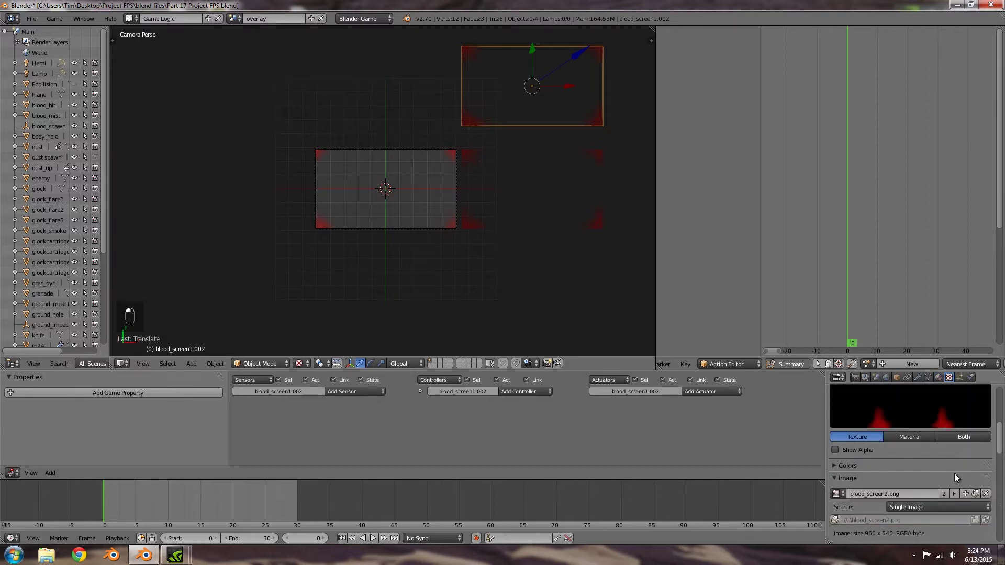
{"action": "left_click", "coordinate": [986, 452]}
{"action": "left_click", "coordinate": [984, 451]}
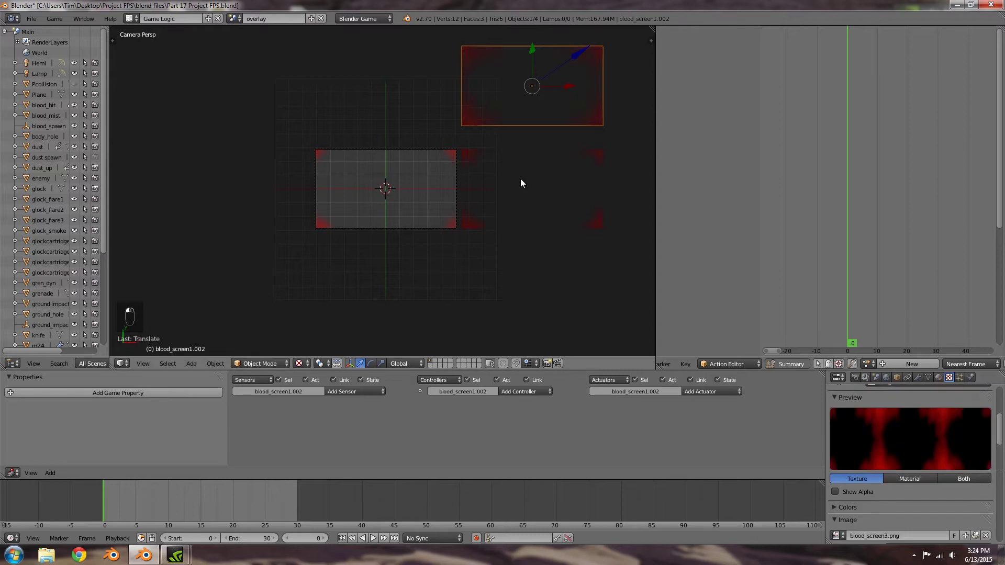
Duplicate the third blood plane and move the copy along the X axis, above the original plane.
{"action": "middle_click_drag", "start_coordinate": [535, 153], "coordinate": [523, 199], "text": "shift"}
{"action": "key", "text": "shift+d"}
{"action": "left_click", "coordinate": [524, 200]}
{"action": "key", "text": "g"}
{"action": "key", "text": "x"}
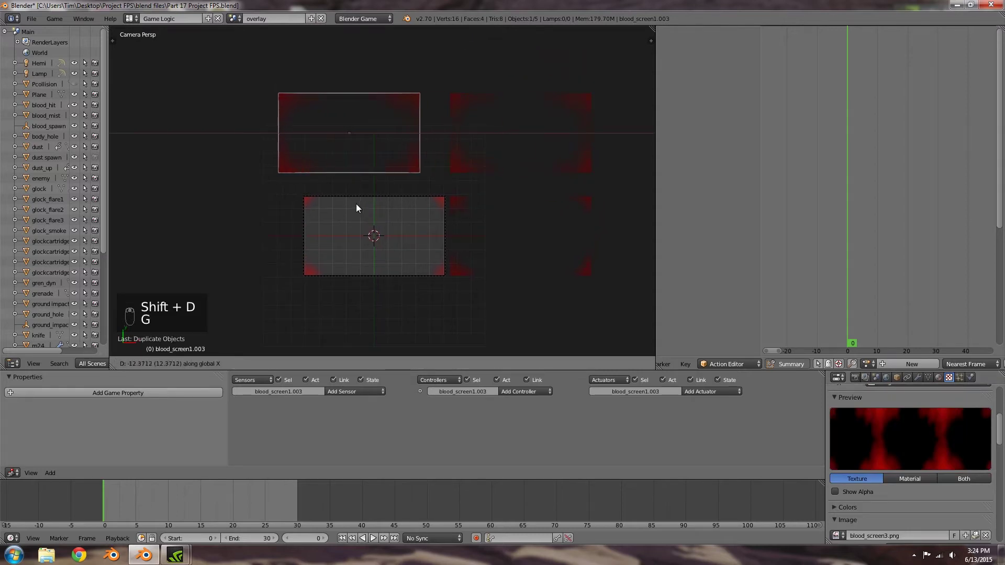
{"action": "left_click", "coordinate": [368, 205]}
Give the fourth plane its own material and texture, and load blood_screen4.png as the texture image.
{"action": "left_click", "coordinate": [937, 377]}
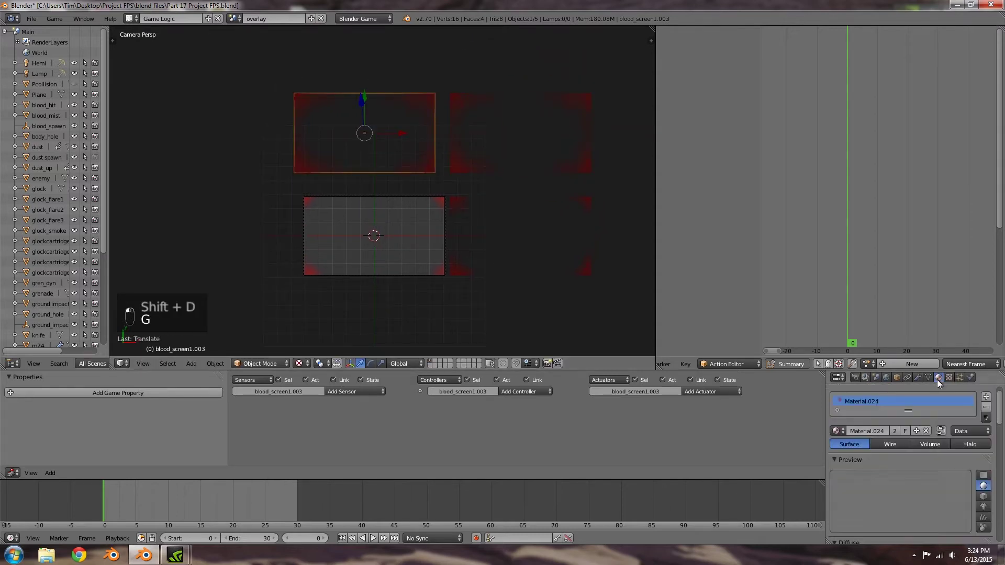
{"action": "left_click", "coordinate": [948, 377]}
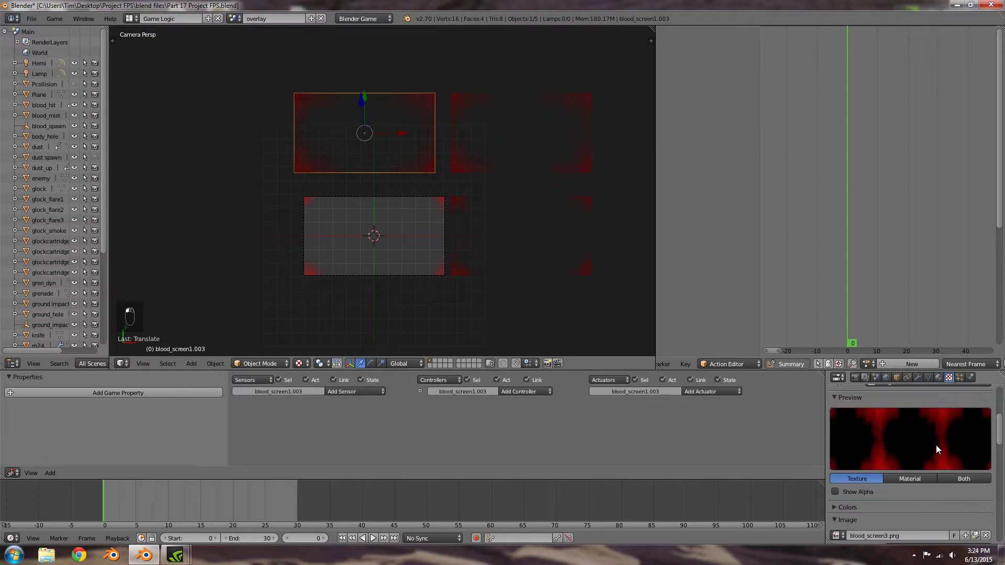
{"action": "scroll", "coordinate": [950, 452], "scroll_direction": "up", "scroll_amount": 5}
{"action": "scroll", "coordinate": [962, 472], "scroll_direction": "down", "scroll_amount": 6}
{"action": "left_click", "coordinate": [985, 473]}
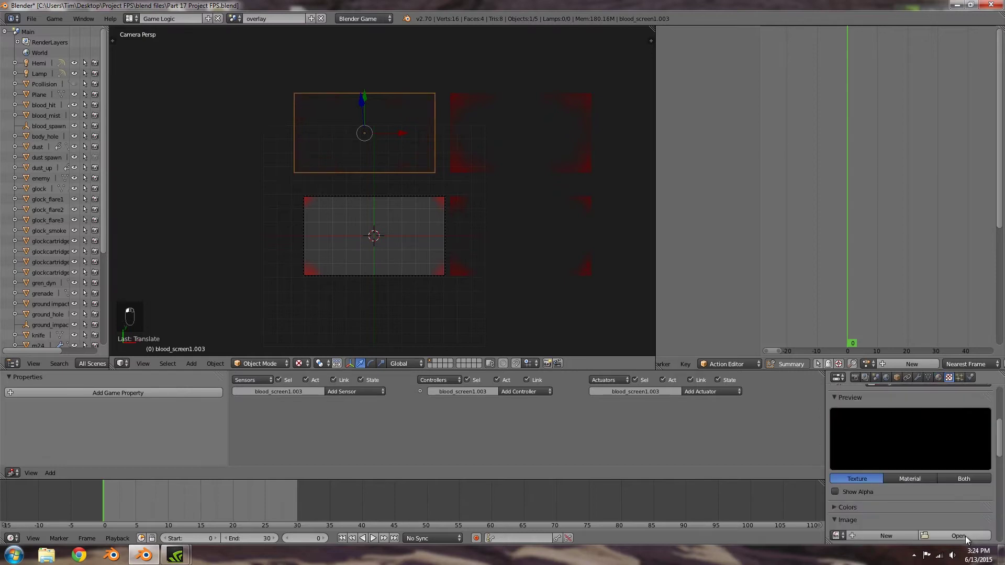
{"action": "left_click", "coordinate": [965, 536]}
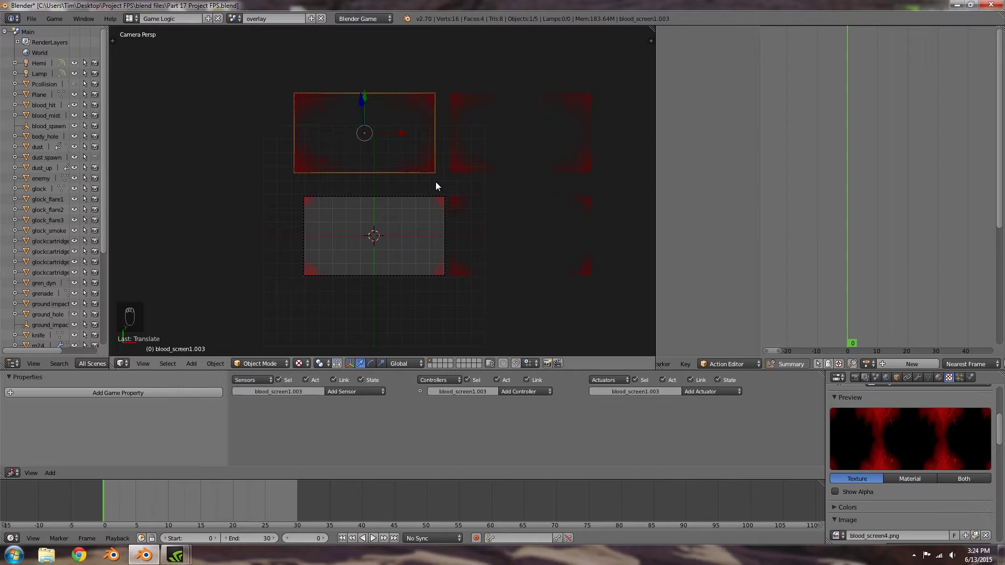
Duplicate the fourth blood plane and move the copy along the Y axis, directly above it.
{"action": "key", "text": "shift+d"}
{"action": "key", "text": "g"}
{"action": "left_click", "coordinate": [433, 77]}
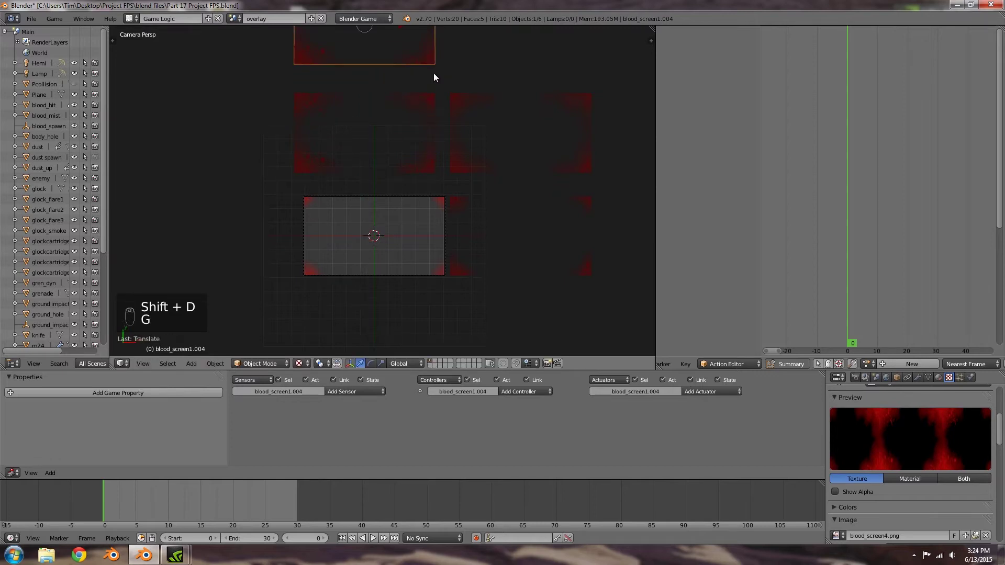
Give the fifth plane its own material and texture, and load blood_screen5.png as the texture image.
{"action": "scroll", "coordinate": [943, 477], "scroll_direction": "up", "scroll_amount": 3}
{"action": "left_click", "coordinate": [938, 377]}
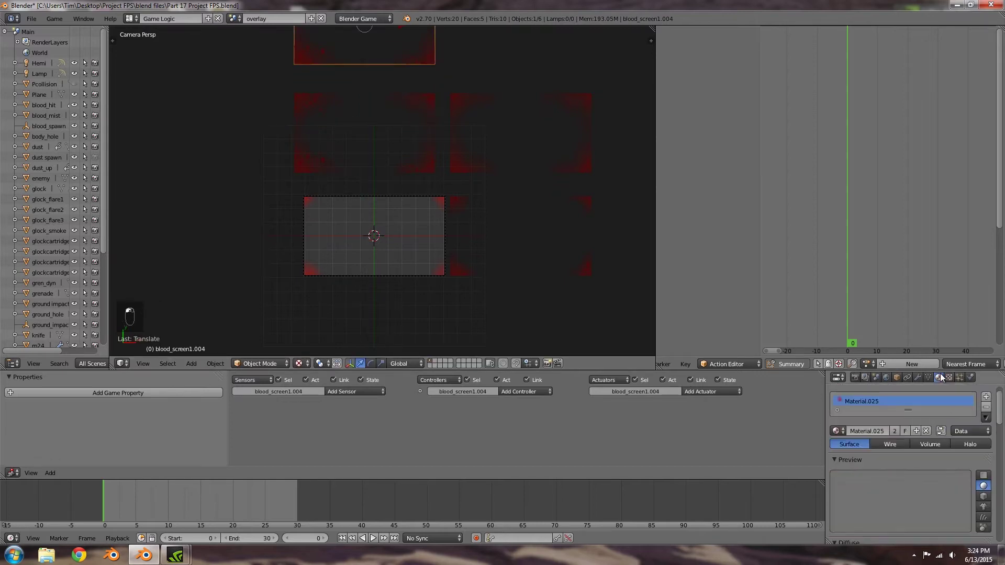
{"action": "left_click", "coordinate": [948, 377]}
{"action": "scroll", "coordinate": [965, 500], "scroll_direction": "down", "scroll_amount": 5}
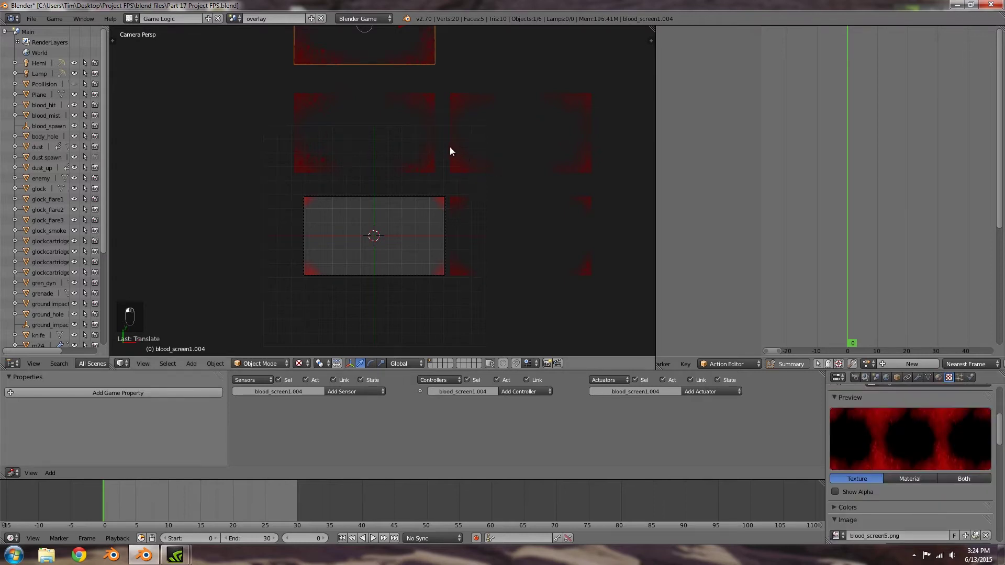
Leave the camera view, select only the original blood_screen1 plane, and show its object settings.
{"action": "scroll", "coordinate": [450, 147], "scroll_direction": "down", "scroll_amount": 1}
{"action": "key", "text": "a"}
{"action": "middle_click_drag", "start_coordinate": [372, 243], "coordinate": [331, 221]}
{"action": "scroll", "coordinate": [429, 202], "scroll_direction": "down", "scroll_amount": 3}
{"action": "right_click", "coordinate": [408, 212]}
{"action": "right_click", "coordinate": [480, 210], "text": "shift"}
{"action": "right_click", "coordinate": [481, 209], "text": "shift"}
{"action": "key", "text": "a"}
{"action": "right_click", "coordinate": [424, 211]}
{"action": "left_click", "coordinate": [897, 377]}
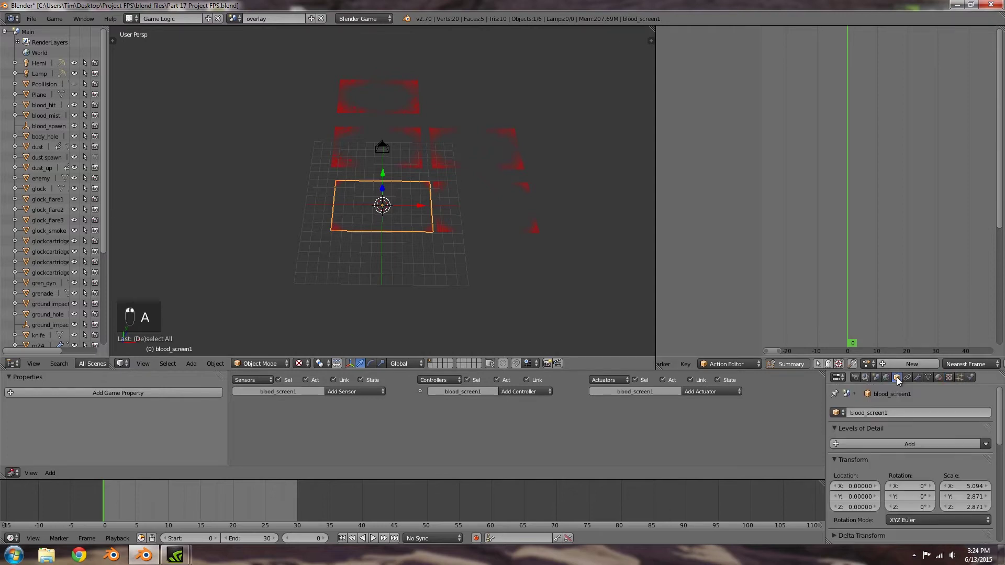
Select the second plane, beside the original, and rename it as blood_screen2.
{"action": "key", "text": "shift+d"}
{"action": "left_click", "coordinate": [578, 238]}
{"action": "left_click", "coordinate": [918, 413]}
{"action": "left_click", "coordinate": [894, 413]}
{"action": "key", "text": "Delete"}
{"action": "key", "text": "Delete"}
{"action": "key", "text": "BackSpace"}
{"action": "key", "text": "BackSpace"}
{"action": "key", "text": "BackSpace"}
{"action": "type", "text": "2"}
{"action": "key", "text": "Return"}
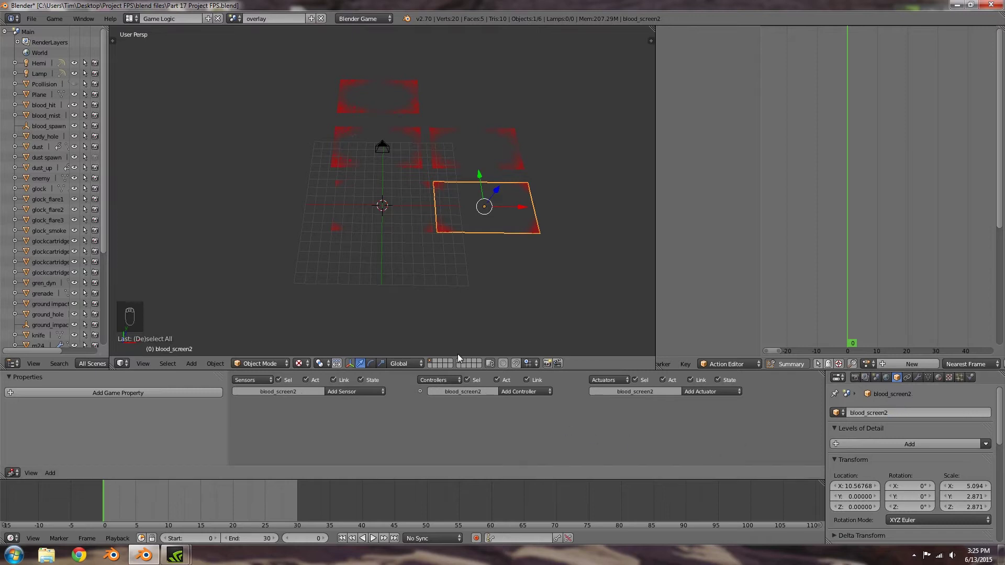
Select the plane above blood_screen2 and rename it as blood_screen3.
{"action": "right_click", "coordinate": [463, 172]}
{"action": "left_click", "coordinate": [910, 413]}
{"action": "left_click_drag", "start_coordinate": [850, 413], "coordinate": [884, 422]}
{"action": "type", "text": "3"}
{"action": "key", "text": "Return"}
Select the fourth plane, above blood_screen1, and open its name for editing.
{"action": "right_click", "coordinate": [391, 152]}
{"action": "right_click", "coordinate": [392, 165]}
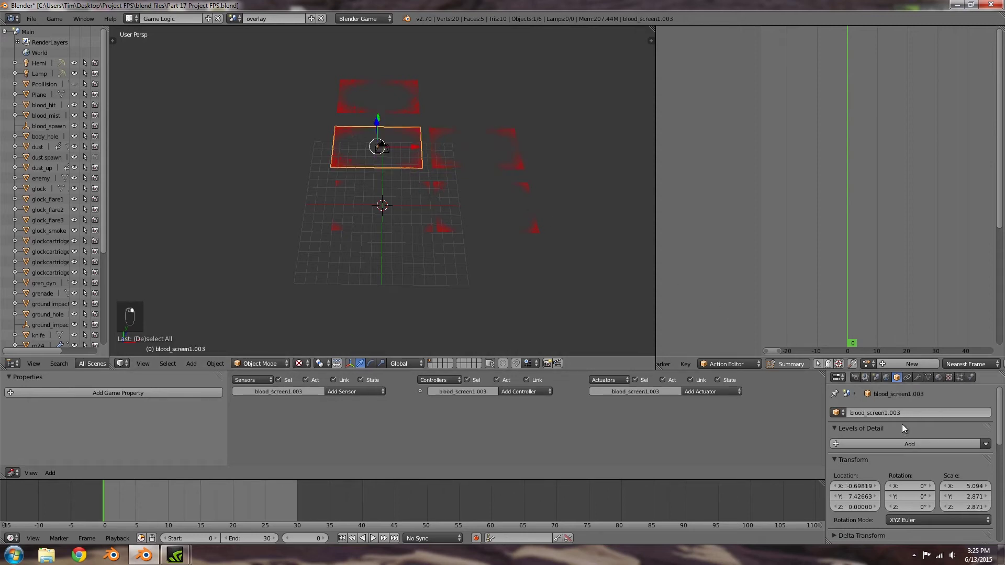
{"action": "left_click_drag", "start_coordinate": [850, 413], "coordinate": [888, 422]}
{"action": "key", "text": "Escape"}
Select the fifth, uppermost plane and rename it as blood_screen5.
{"action": "right_click", "coordinate": [366, 102]}
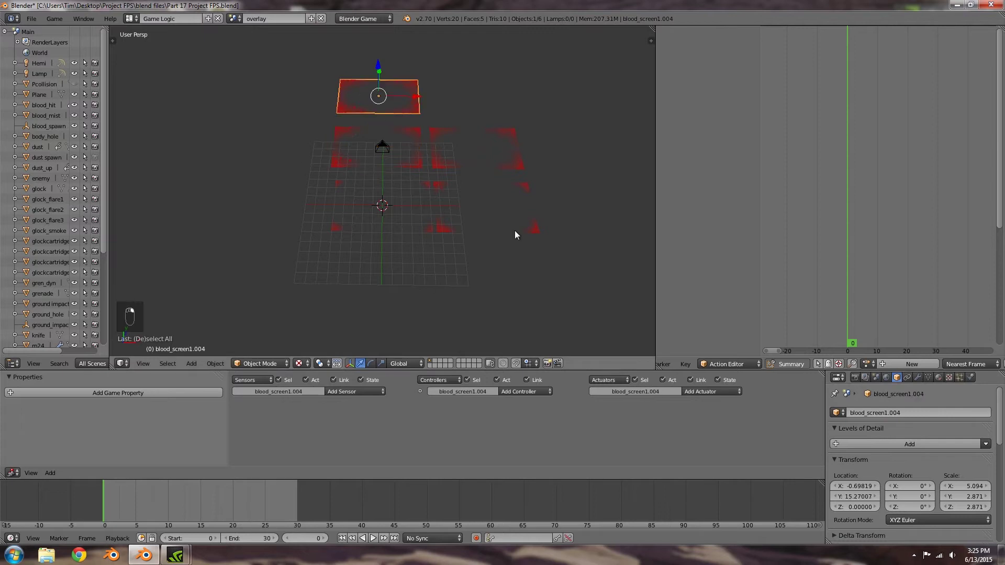
{"action": "left_click", "coordinate": [917, 413]}
{"action": "left_click_drag", "start_coordinate": [903, 415], "coordinate": [883, 416]}
{"action": "type", "text": "5"}
{"action": "key", "text": "Return"}
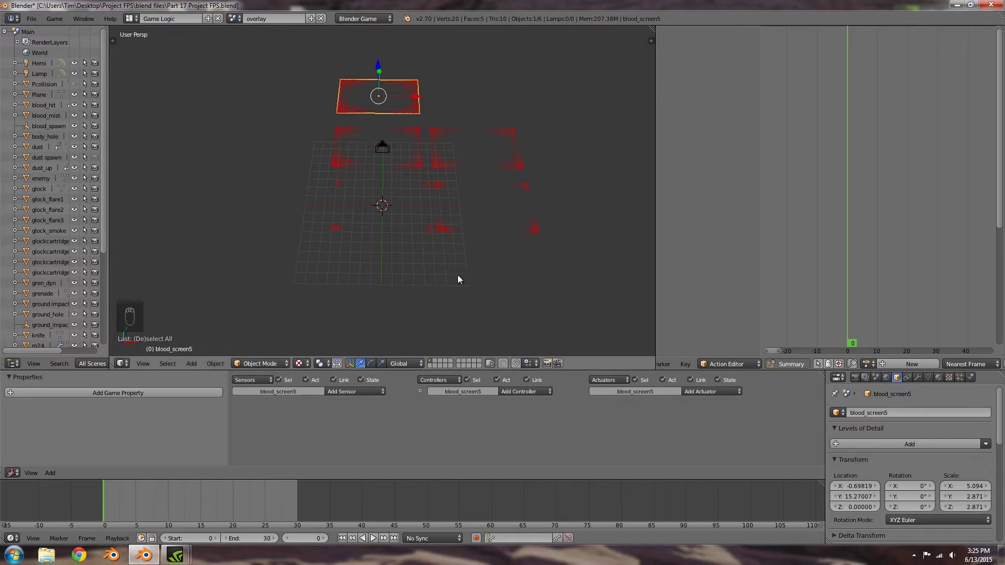
Select the blood_screen1 plane and enlarge the logic editor area.
{"action": "right_click", "coordinate": [408, 193]}
{"action": "middle_click_drag", "start_coordinate": [347, 219], "coordinate": [410, 356]}
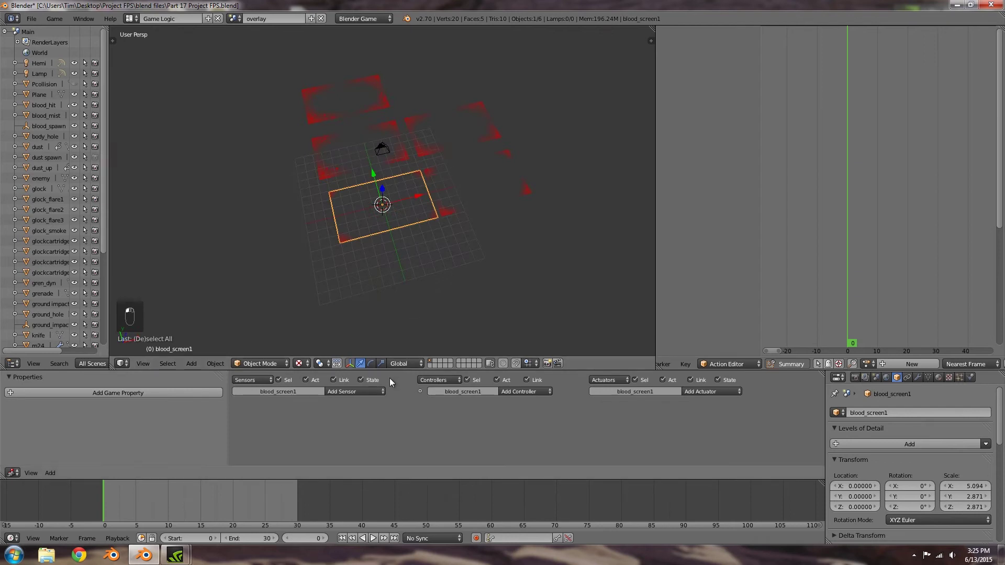
{"action": "left_click_drag", "start_coordinate": [395, 370], "coordinate": [413, 223]}
{"action": "middle_click_drag", "start_coordinate": [453, 127], "coordinate": [435, 140]}
Add a Plain Axes empty at the scene origin and scale it up to about 1.728.
{"action": "key", "text": "shift+a"}
{"action": "mouse_move", "coordinate": [438, 130]}
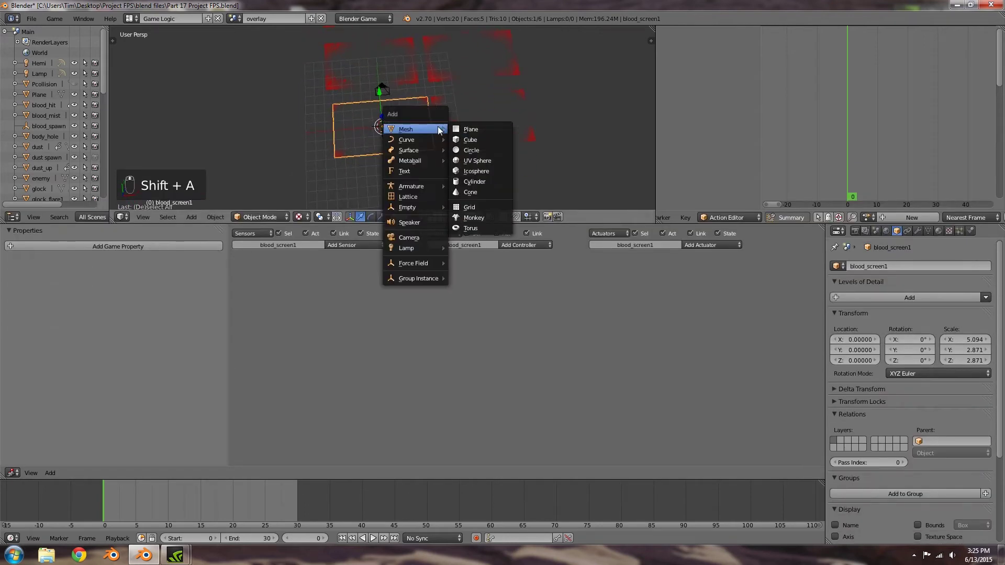
{"action": "mouse_move", "coordinate": [413, 207]}
{"action": "left_click", "coordinate": [484, 206]}
{"action": "key", "text": "s"}
{"action": "left_click", "coordinate": [461, 146]}
Rename the empty as blood_controller.
{"action": "left_click", "coordinate": [901, 264]}
{"action": "type", "text": "bloo"}
{"action": "type", "text": "troller"}
{"action": "key", "text": "Return"}
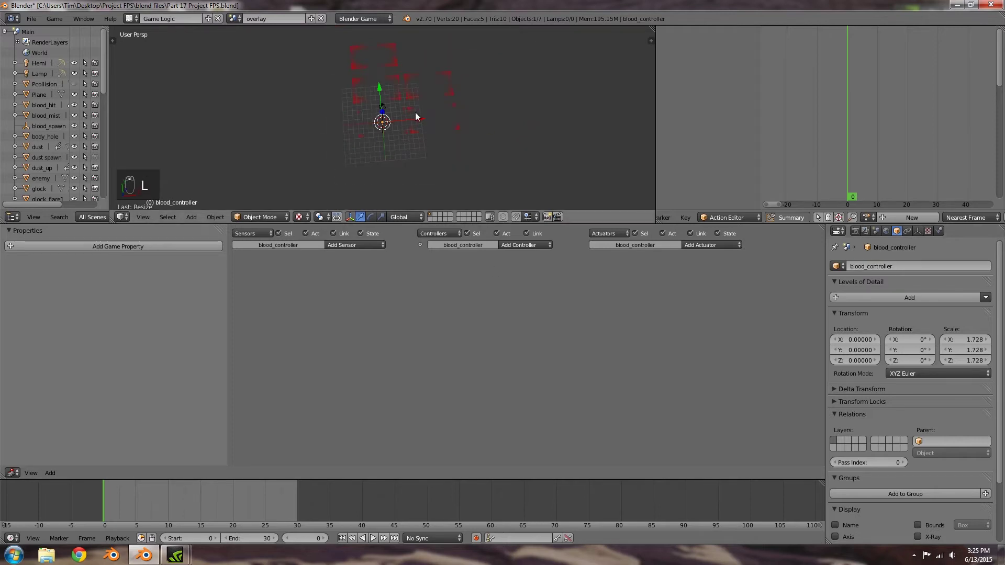
From the camera view, add two game properties to blood_controller, naming the first health with type Integer.
{"action": "key", "text": "KP_0"}
{"action": "scroll", "coordinate": [423, 124], "scroll_direction": "up", "scroll_amount": 5}
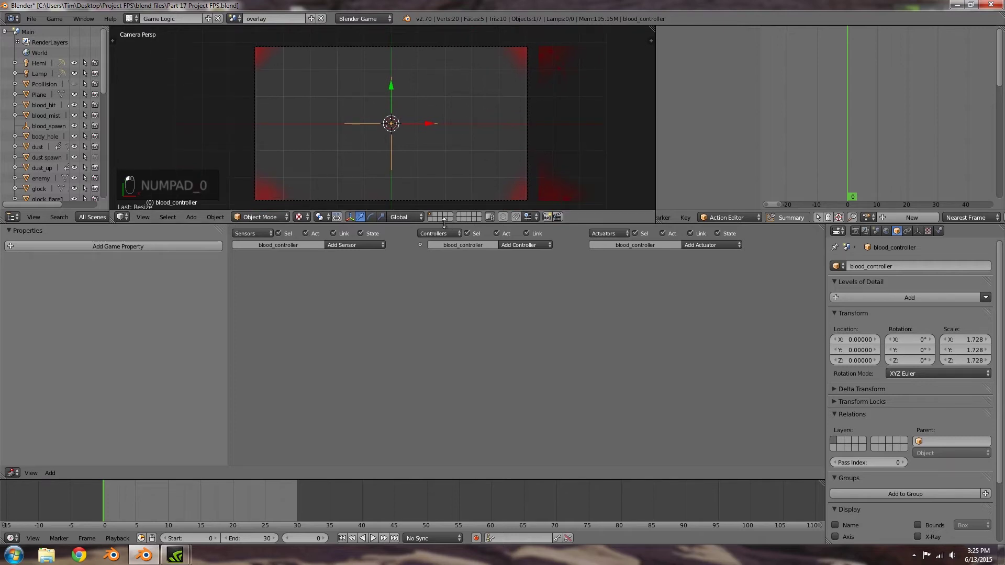
{"action": "left_click_drag", "start_coordinate": [445, 222], "coordinate": [454, 272]}
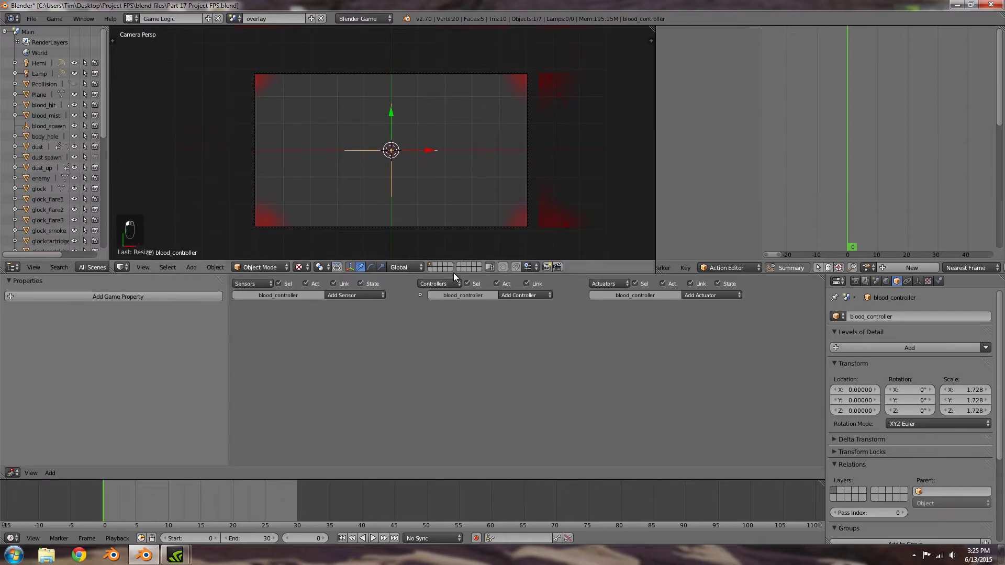
{"action": "left_click", "coordinate": [83, 297]}
{"action": "left_click", "coordinate": [78, 296]}
{"action": "left_click", "coordinate": [42, 313]}
{"action": "type", "text": "healt"}
{"action": "left_click", "coordinate": [105, 313]}
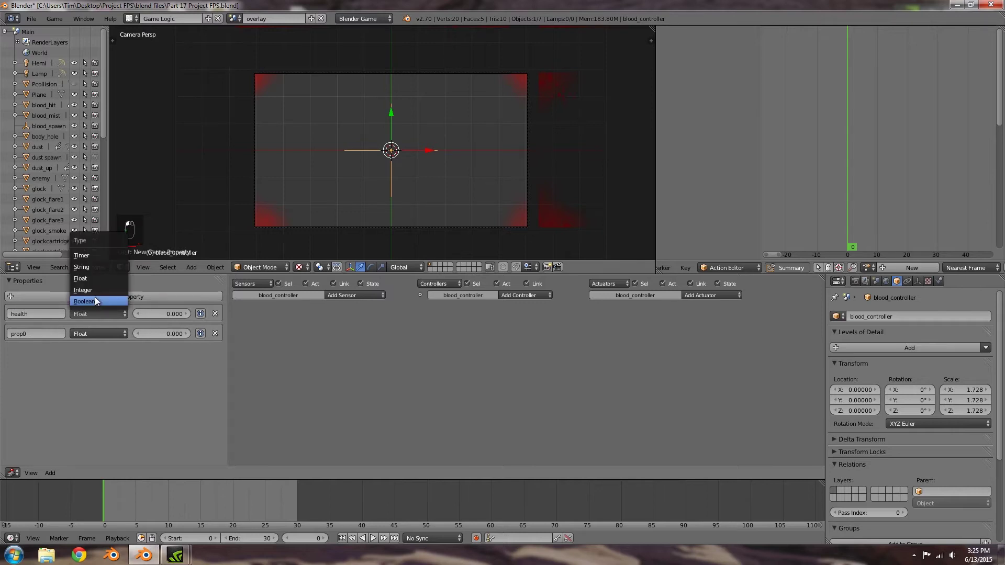
{"action": "left_click", "coordinate": [96, 291]}
Name the second game property regen and set its type to Boolean.
{"action": "left_click", "coordinate": [38, 330]}
{"action": "type", "text": "regen"}
{"action": "key", "text": "Return"}
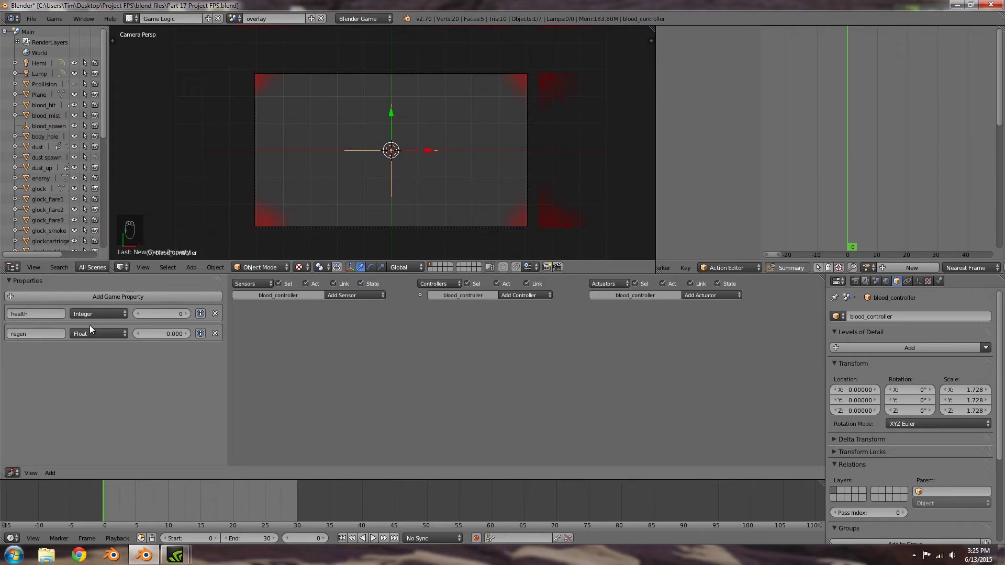
{"action": "left_click", "coordinate": [97, 334]}
{"action": "left_click", "coordinate": [95, 320]}
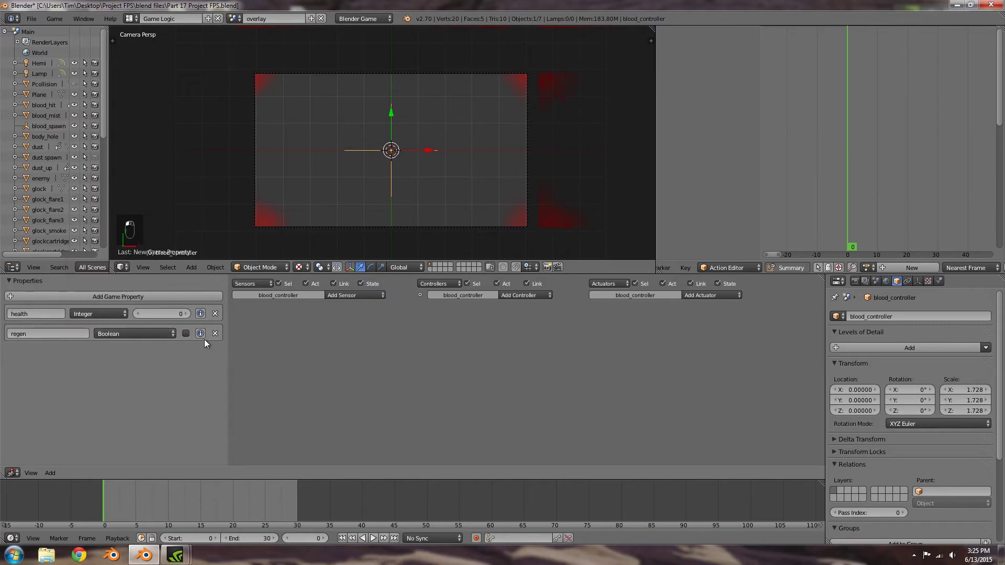
Turn on debug display for the health and regen properties and test-run the game once.
{"action": "left_click", "coordinate": [201, 314]}
{"action": "key", "text": "p"}
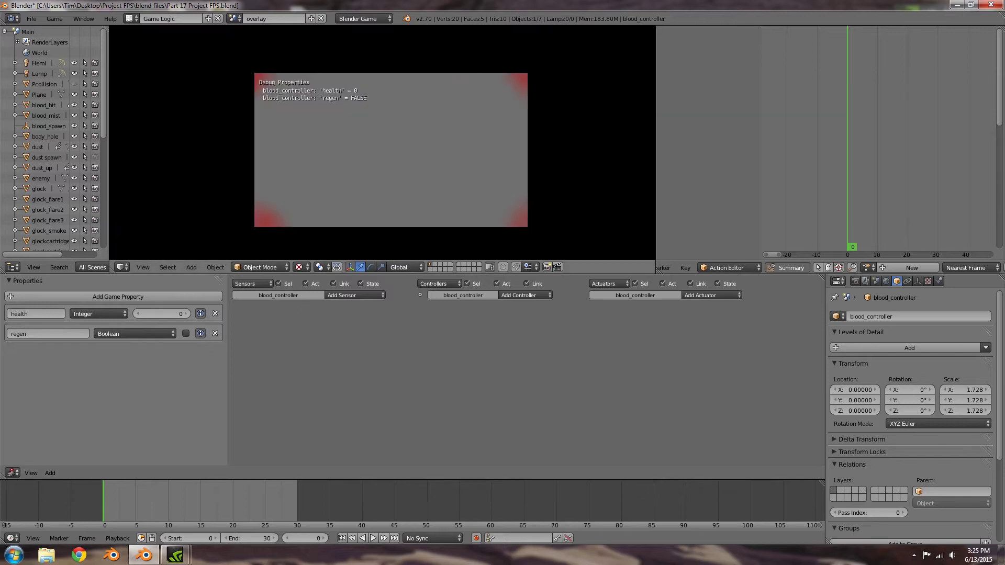
{"action": "key", "text": "Escape"}
Add a Property sensor to blood_controller that evaluates the health property by Interval.
{"action": "right_click", "coordinate": [471, 197]}
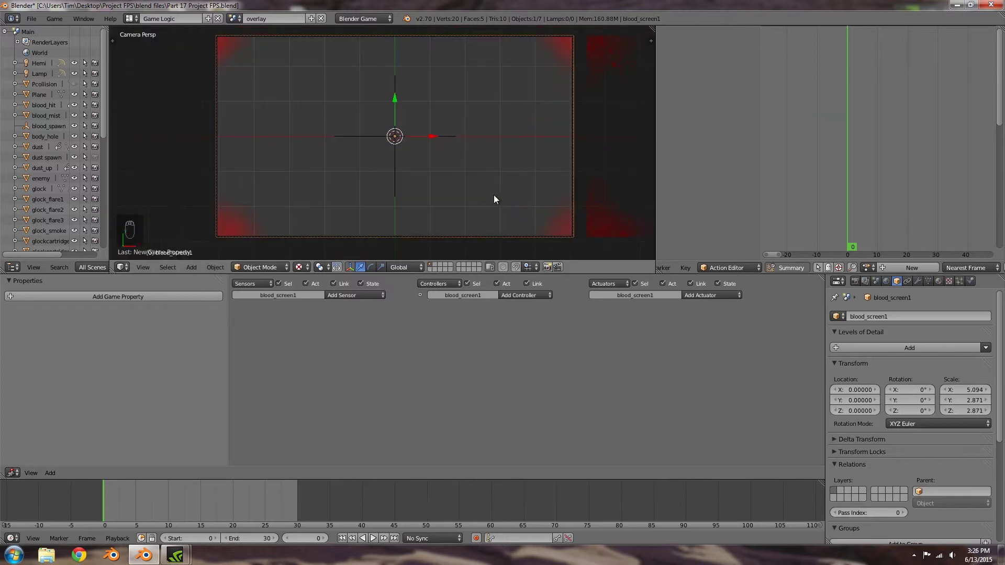
{"action": "middle_click_drag", "start_coordinate": [493, 186], "coordinate": [439, 211]}
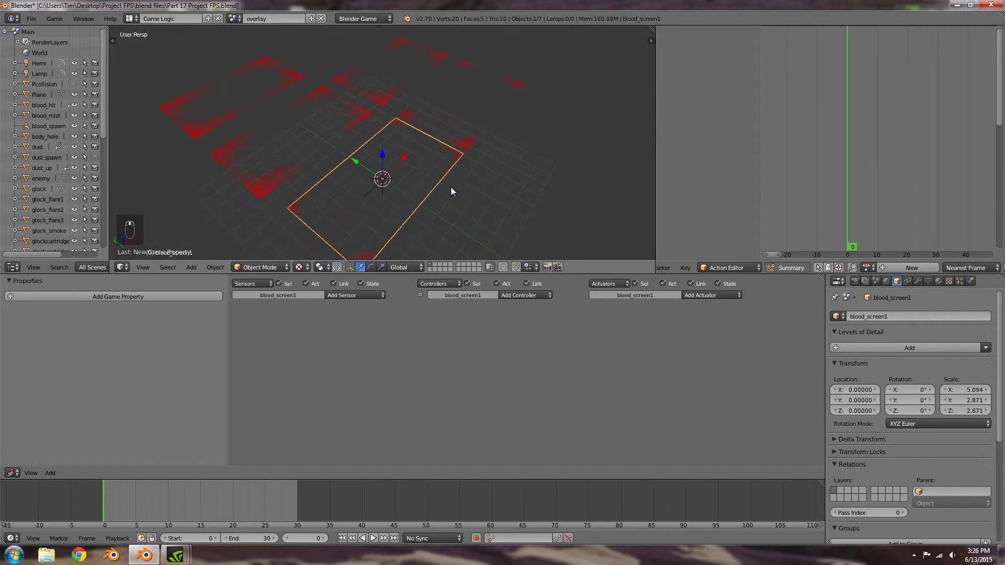
{"action": "right_click", "coordinate": [471, 103]}
{"action": "right_click", "coordinate": [385, 89]}
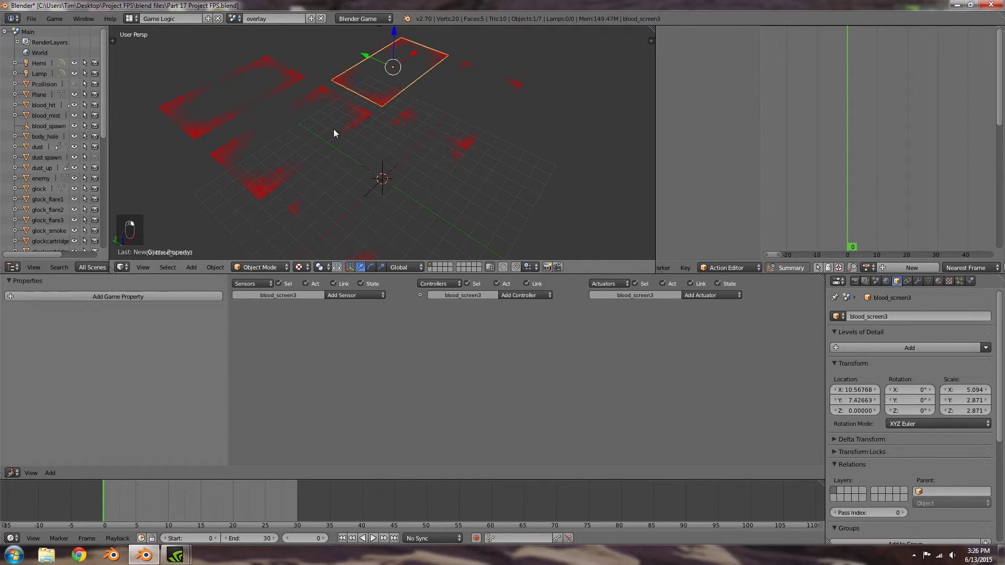
{"action": "right_click", "coordinate": [381, 181]}
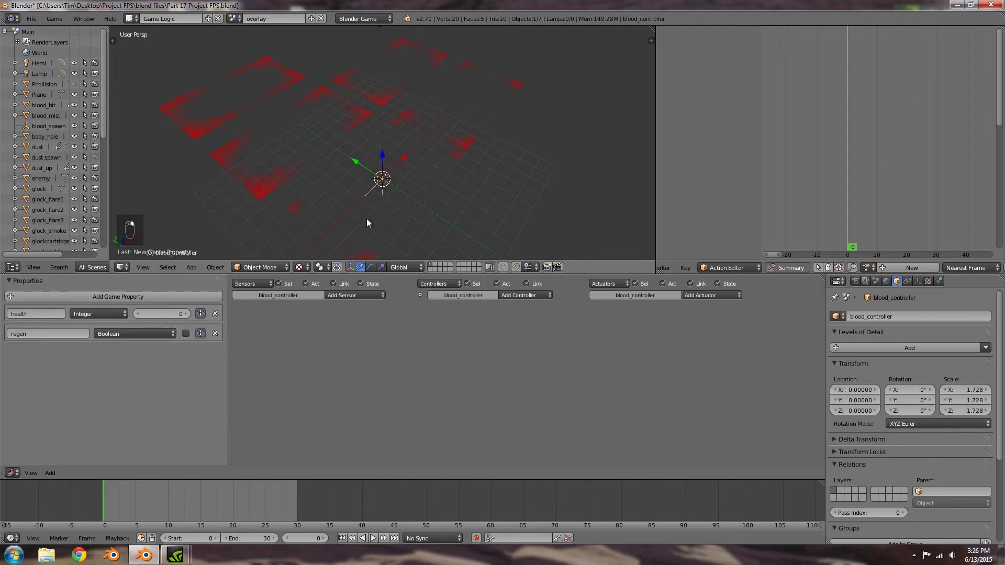
{"action": "left_click", "coordinate": [351, 295]}
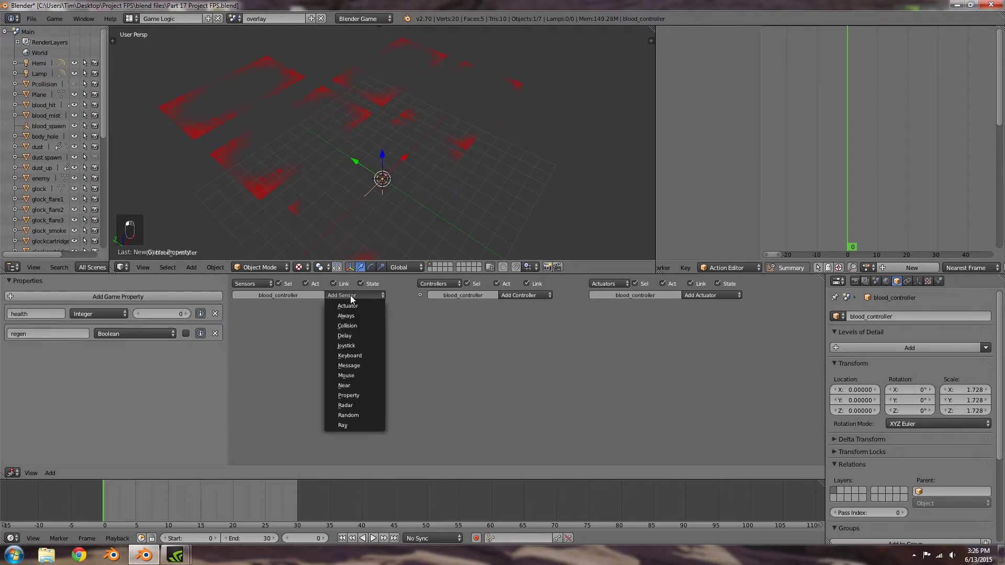
{"action": "left_click", "coordinate": [362, 393]}
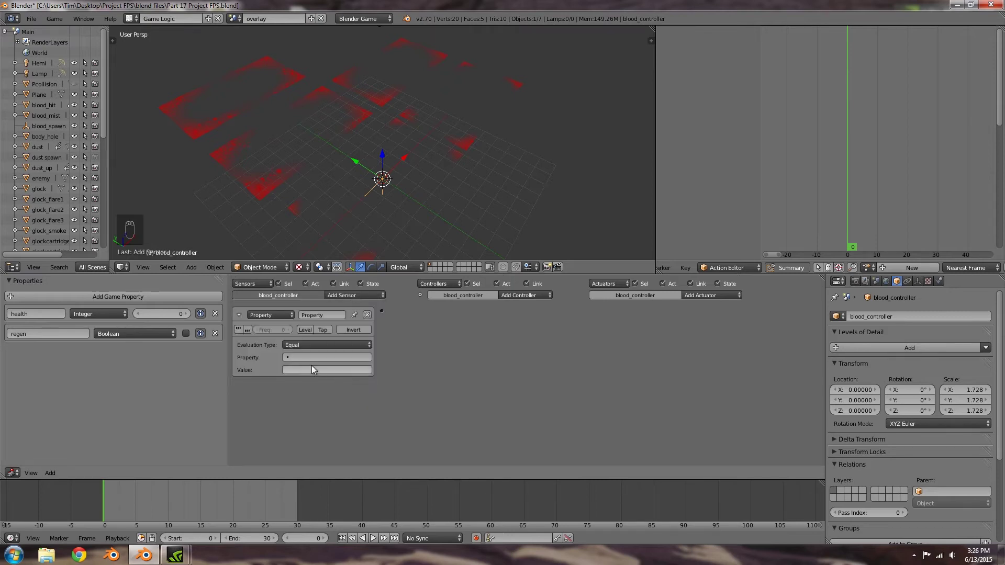
{"action": "left_click", "coordinate": [311, 345]}
{"action": "left_click", "coordinate": [306, 315]}
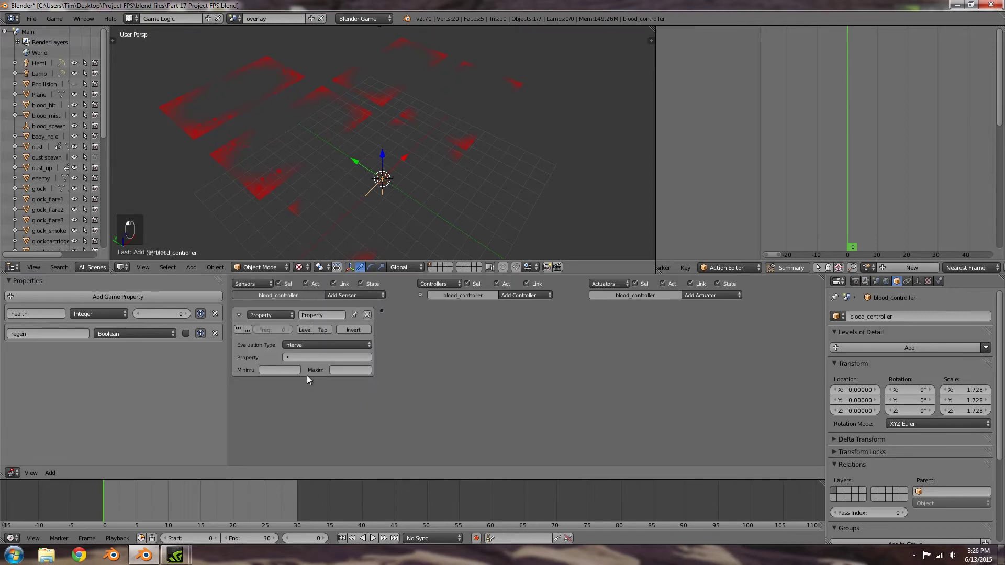
{"action": "left_click", "coordinate": [313, 358]}
{"action": "left_click", "coordinate": [318, 372]}
Set the health sensor's interval minimum to -50 and maximum to 20.
{"action": "left_click", "coordinate": [275, 370]}
{"action": "type", "text": "-50"}
{"action": "key", "text": "Return"}
{"action": "left_click", "coordinate": [351, 370]}
{"action": "type", "text": "20"}
{"action": "key", "text": "Return"}
Add an And and a Nand controller to blood_controller and link the health sensor to both.
{"action": "left_click", "coordinate": [517, 295]}
{"action": "left_click", "coordinate": [514, 307]}
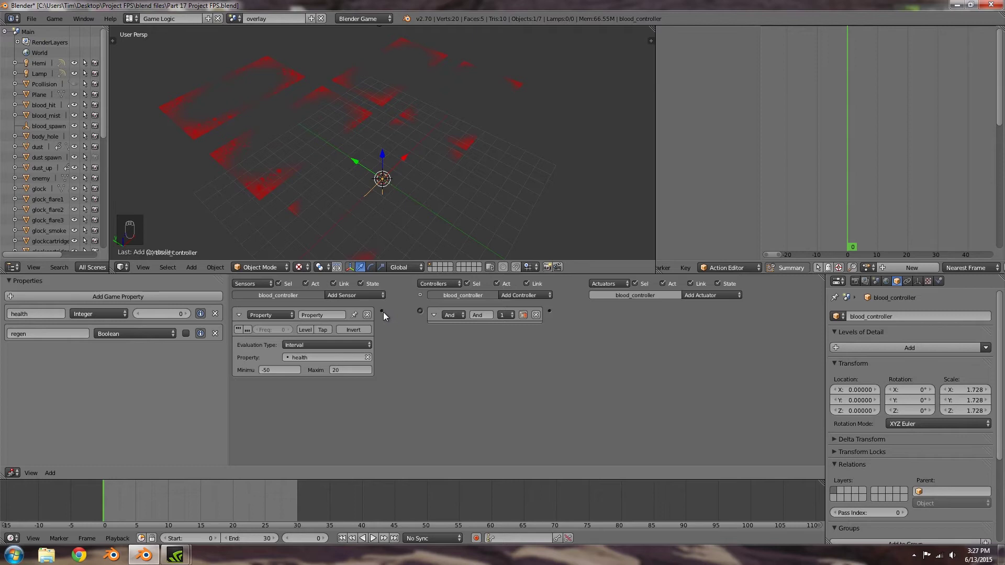
{"action": "left_click_drag", "start_coordinate": [422, 310], "coordinate": [420, 310]}
{"action": "left_click", "coordinate": [516, 295]}
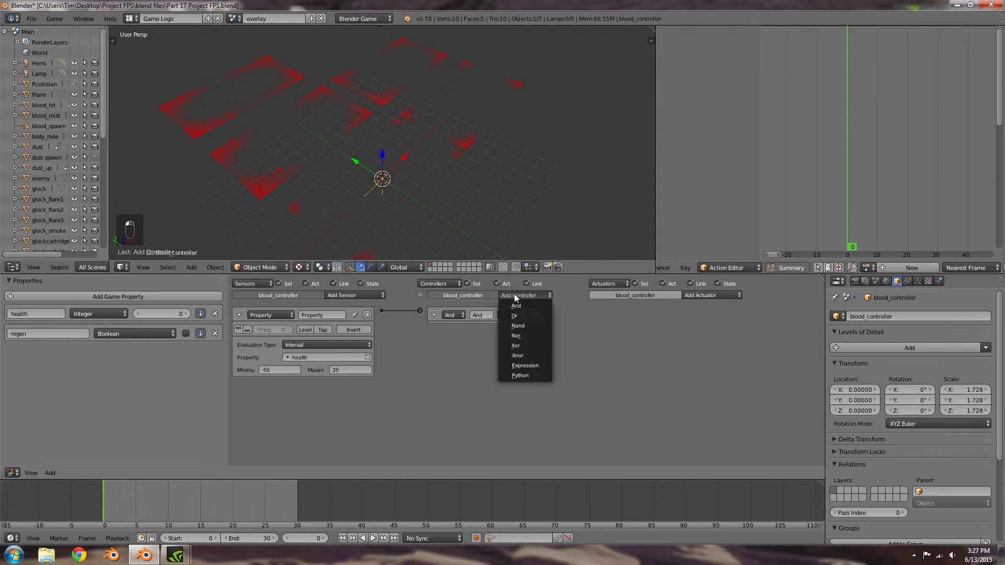
{"action": "left_click", "coordinate": [522, 324]}
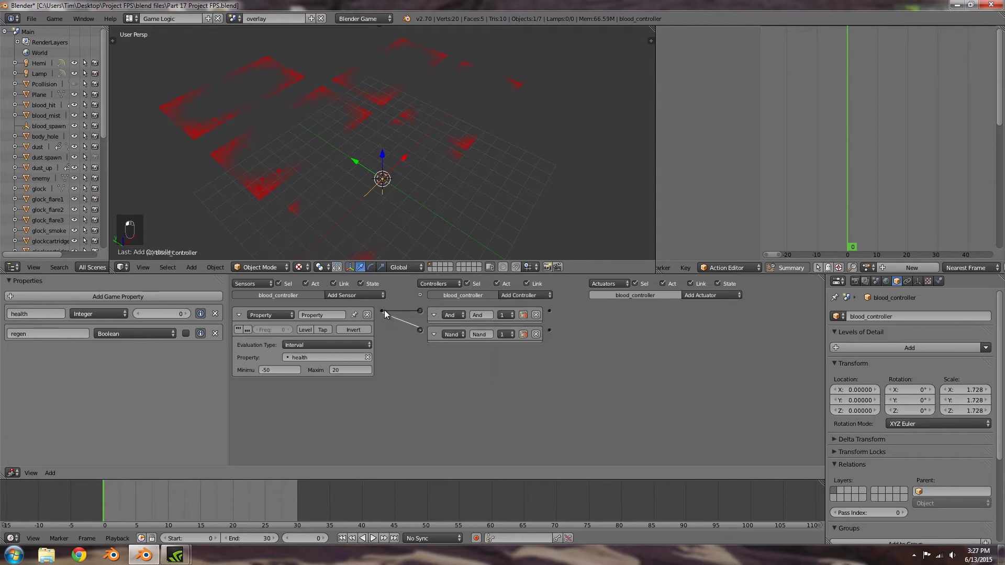
Add two Visibility actuators to blood_screen1, linking And to the visible one and Nand to the second with Visible off.
{"action": "right_click", "coordinate": [407, 212], "text": "shift"}
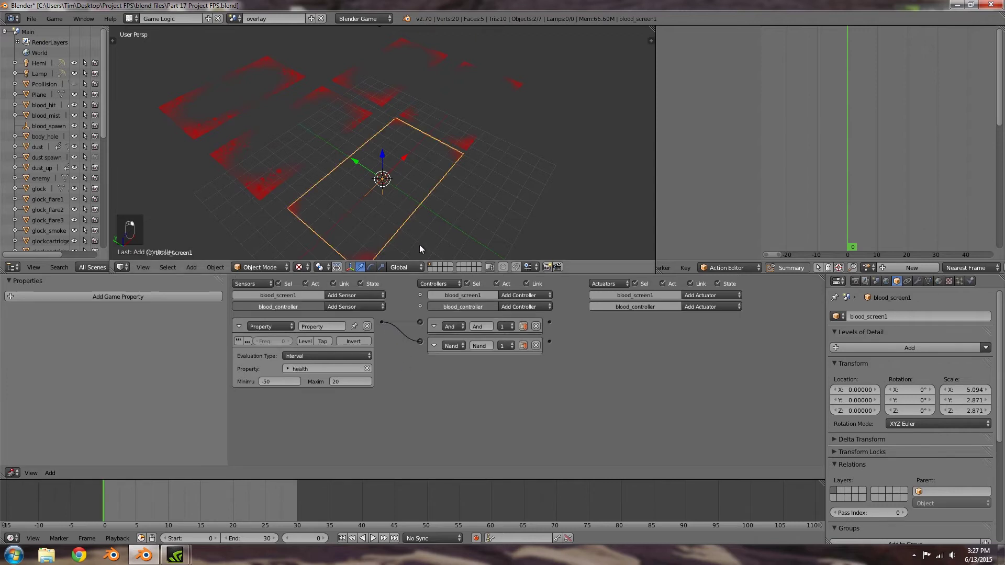
{"action": "left_click", "coordinate": [701, 295]}
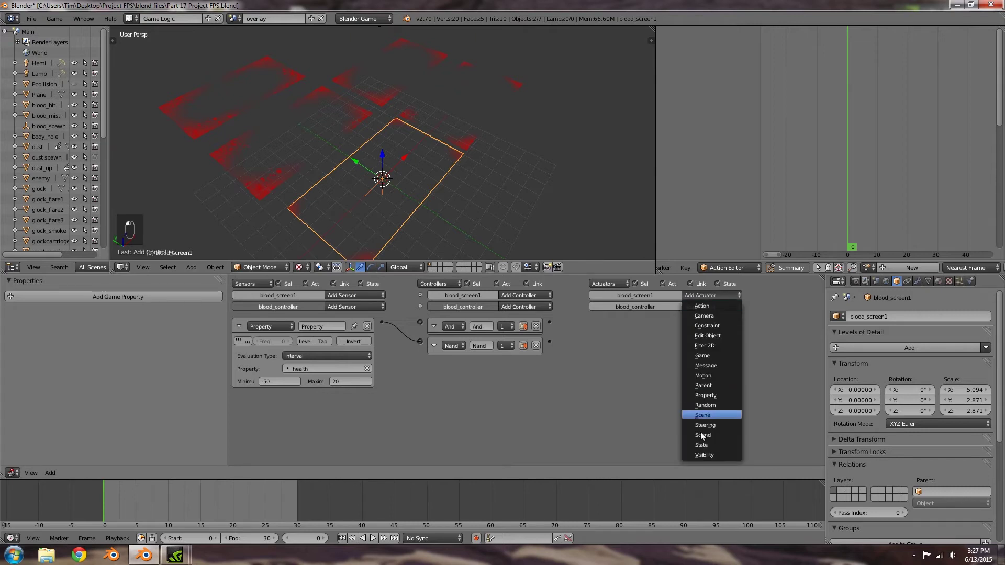
{"action": "left_click", "coordinate": [705, 454]}
{"action": "left_click", "coordinate": [696, 294]}
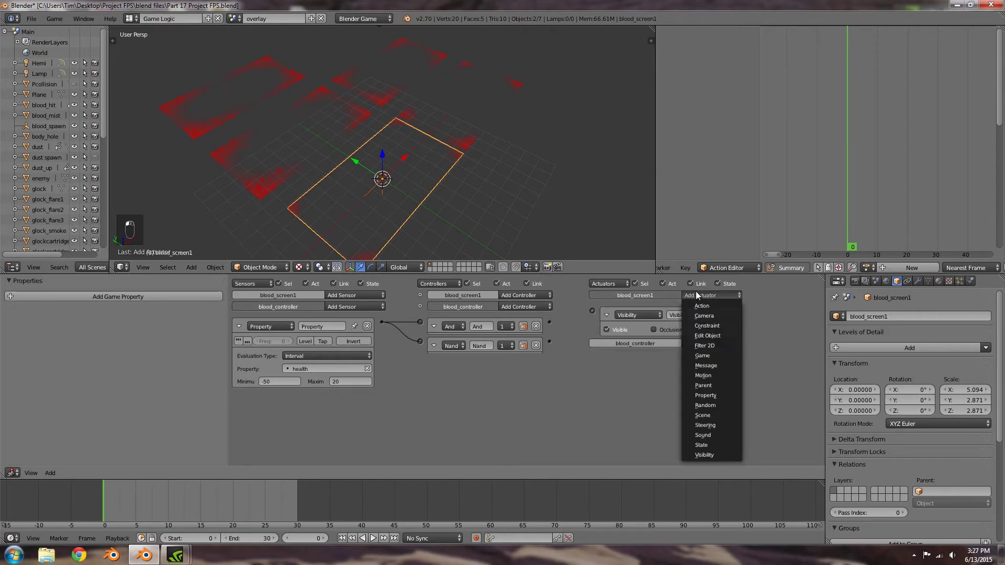
{"action": "left_click", "coordinate": [695, 454]}
{"action": "left_click_drag", "start_coordinate": [591, 342], "coordinate": [592, 343]}
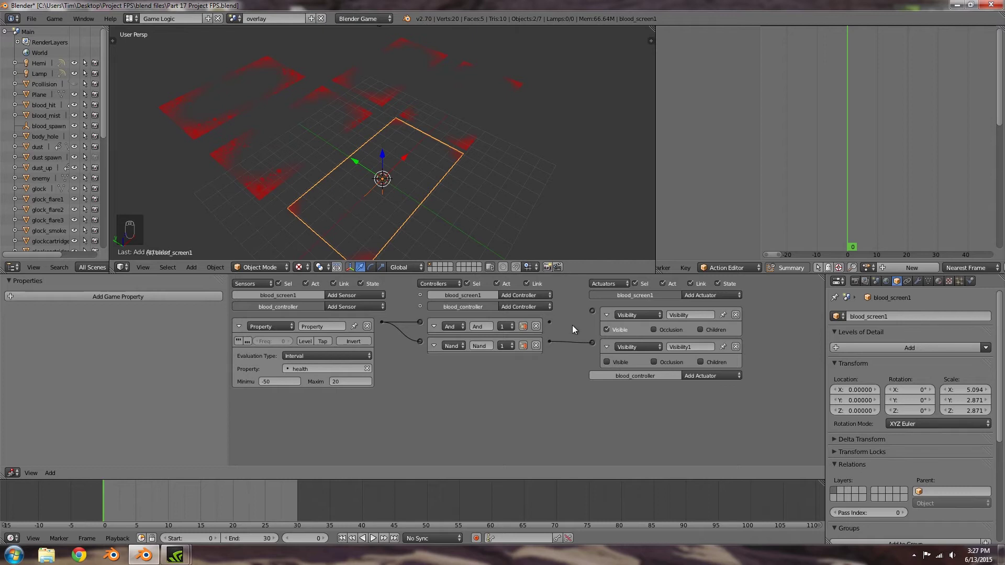
Collapse the Visibility actuators and the And and Nand controllers, and name the Property sensor minimum.
{"action": "left_click", "coordinate": [606, 313]}
{"action": "left_click", "coordinate": [606, 331]}
{"action": "left_click", "coordinate": [434, 326]}
{"action": "left_click", "coordinate": [434, 343]}
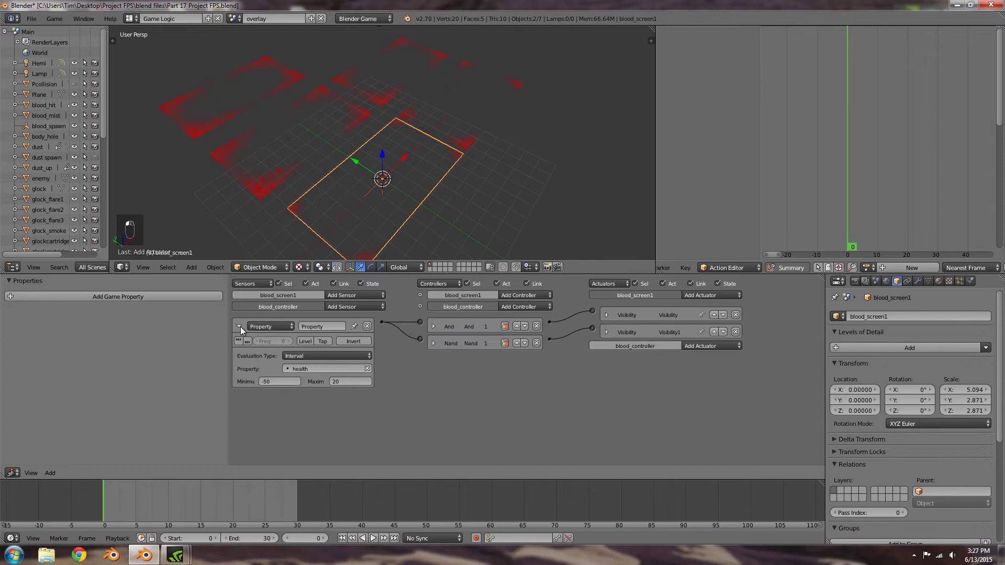
{"action": "type", "text": "minimum"}
{"action": "key", "text": "Return"}
{"action": "left_click", "coordinate": [238, 326]}
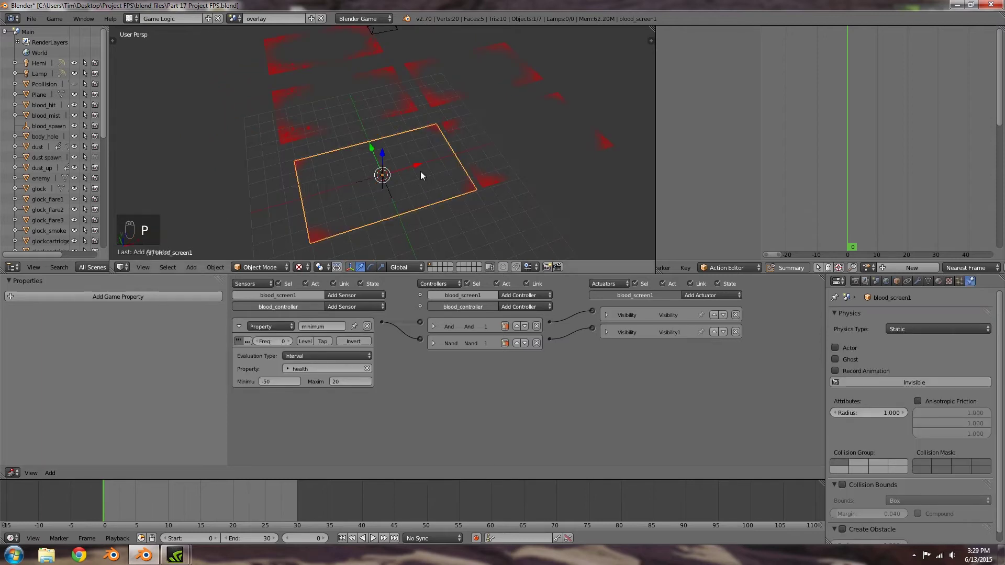
Set blood_screen1's physics type to No Collision and test-run the game.
{"action": "left_click", "coordinate": [894, 329]}
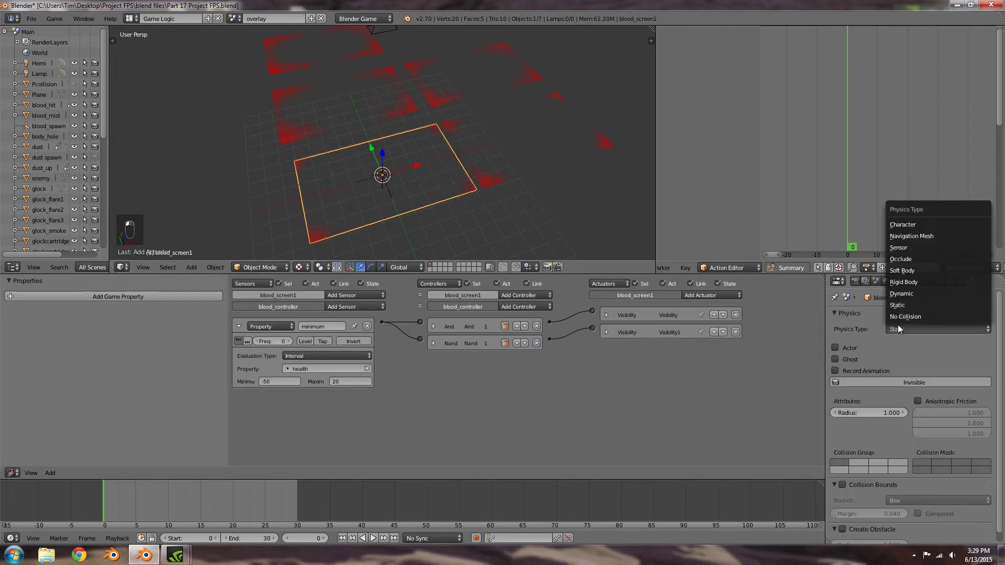
{"action": "left_click", "coordinate": [900, 318]}
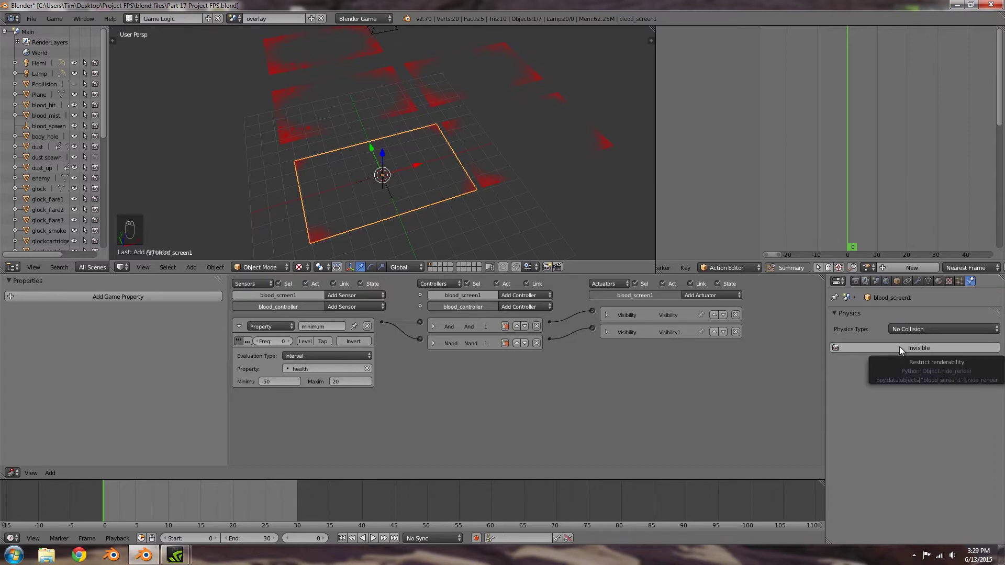
{"action": "key", "text": "p"}
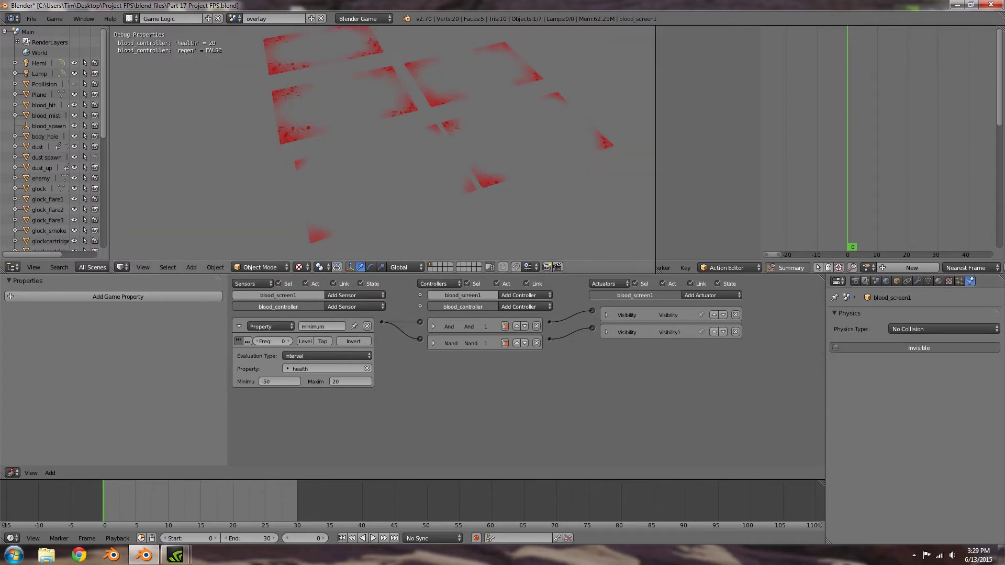
{"action": "key", "text": "Escape"}
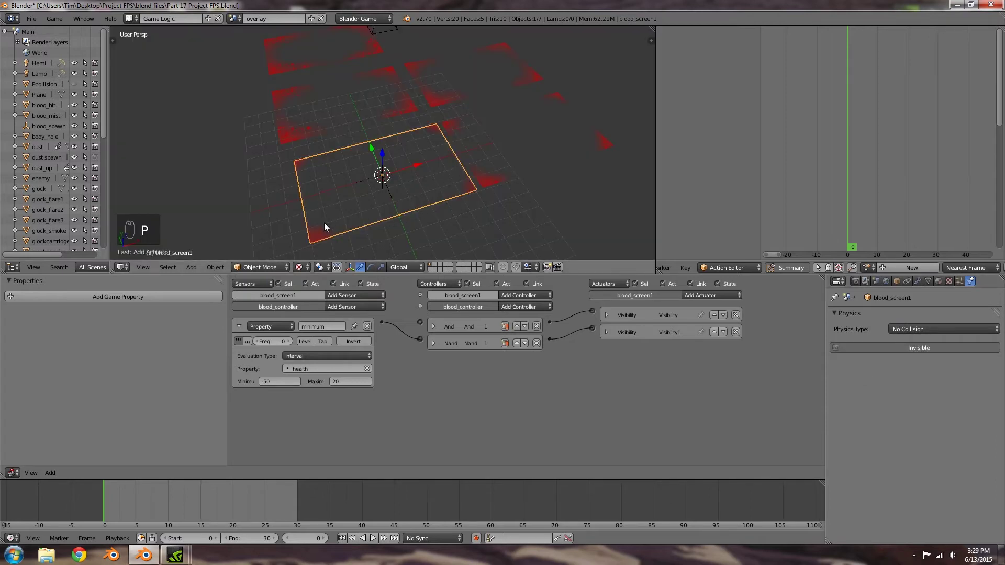
Set blood_controller's health property to 30 and test-run the game.
{"action": "right_click", "coordinate": [381, 175]}
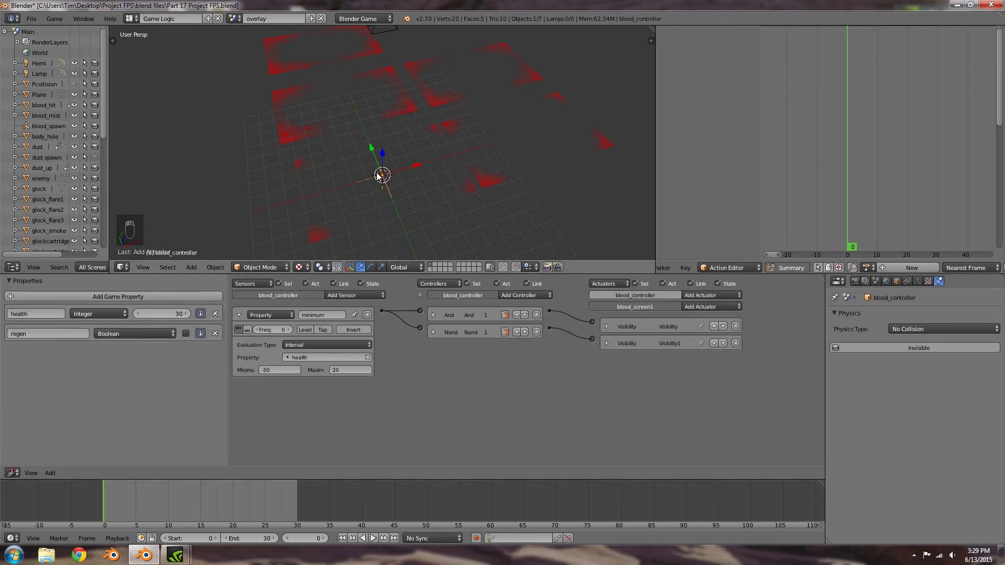
{"action": "key", "text": "p"}
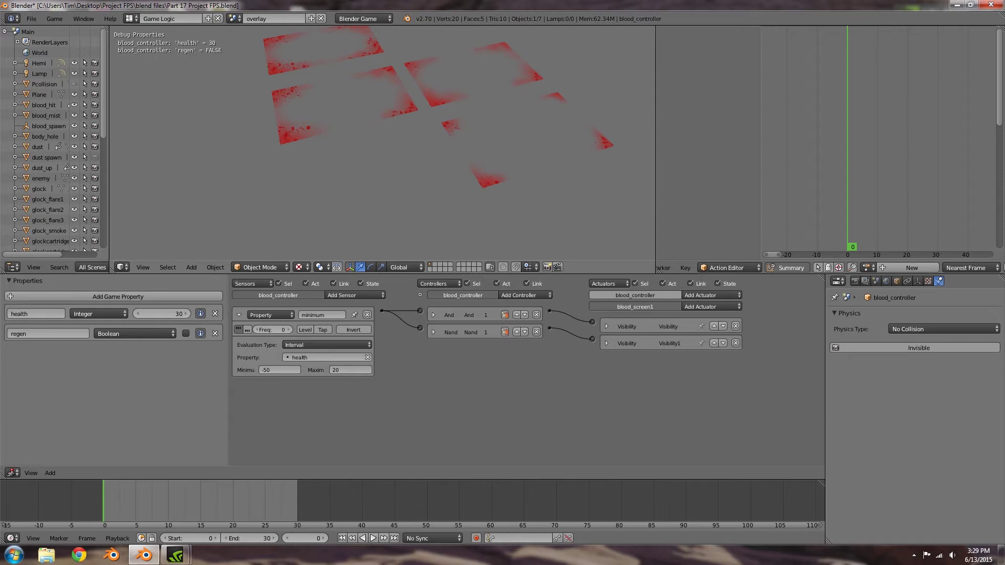
{"action": "key", "text": "Escape"}
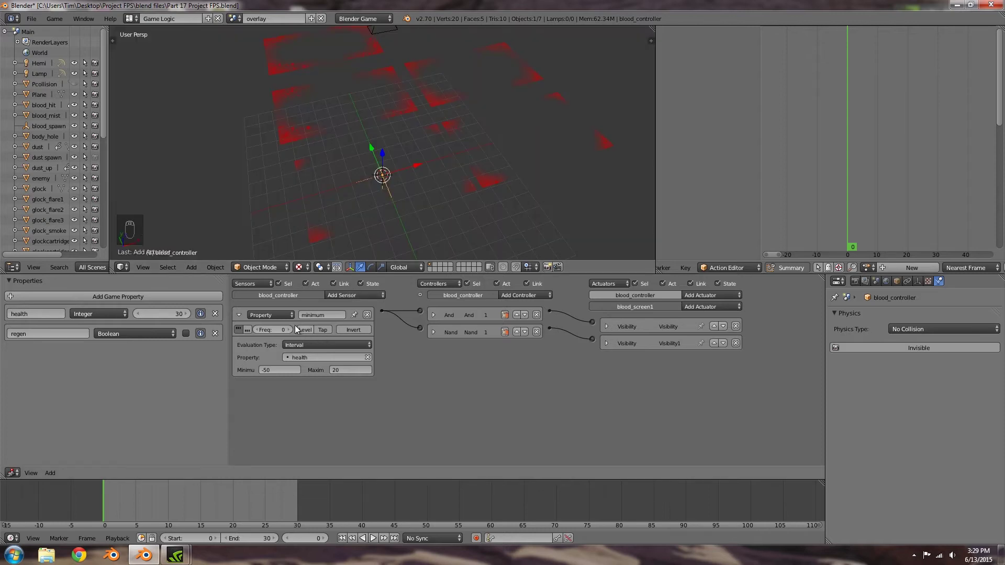
Add a second Property sensor to blood_controller, renaming the first sensor <20 and the new one <40.
{"action": "left_click", "coordinate": [332, 296]}
{"action": "left_click", "coordinate": [351, 393]}
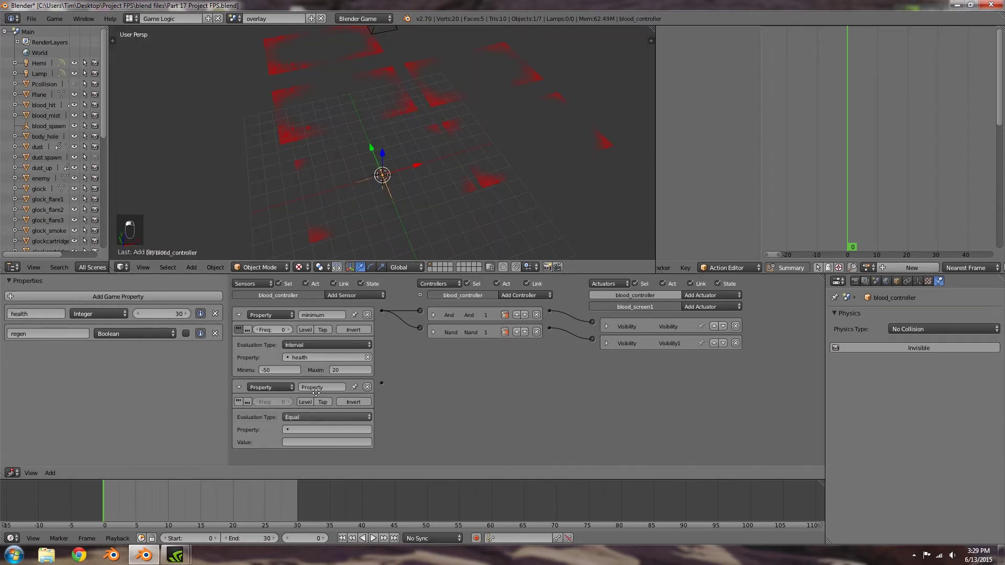
{"action": "left_click", "coordinate": [317, 314]}
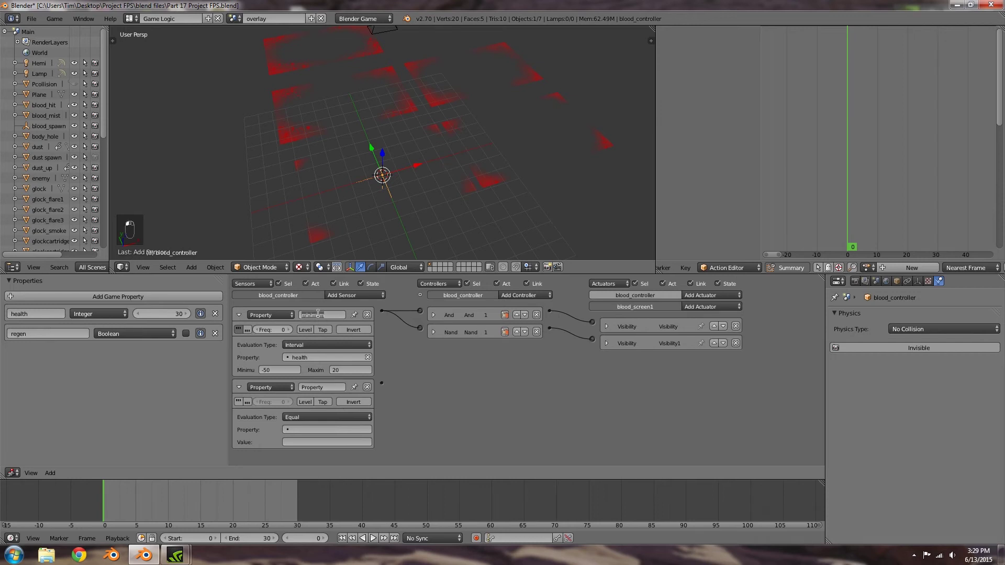
{"action": "type", "text": "<20"}
{"action": "type", "text": "<40"}
Set the <40 sensor to Interval evaluation of health with minimum 21 and maximum 40.
{"action": "left_click", "coordinate": [293, 416]}
{"action": "left_click", "coordinate": [304, 386]}
{"action": "left_click", "coordinate": [291, 442]}
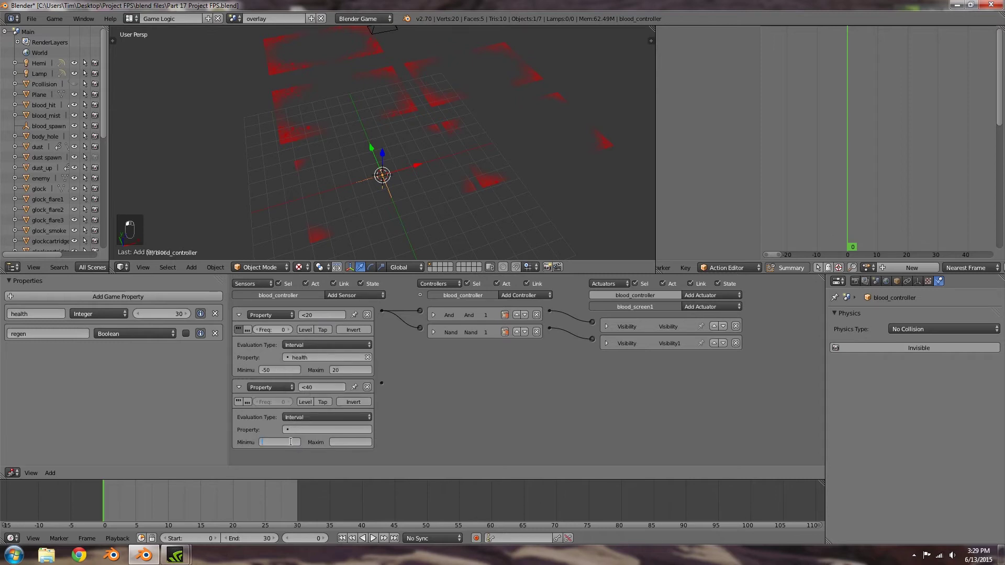
{"action": "key", "text": "Return"}
{"action": "type", "text": "43"}
{"action": "left_click", "coordinate": [341, 430]}
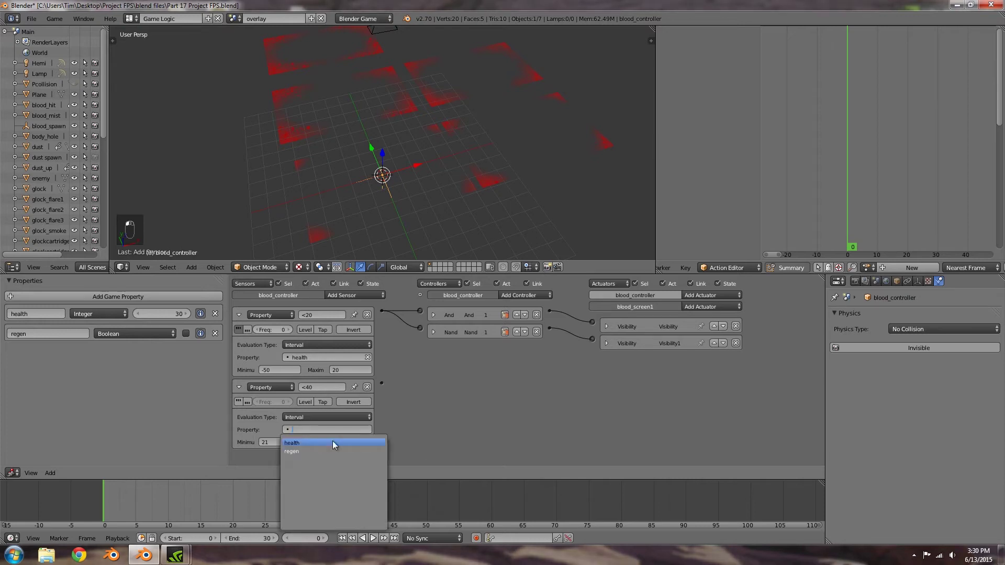
{"action": "left_click", "coordinate": [332, 443]}
Turn off true level triggering on the <20 sensor and test-run the game.
{"action": "left_click", "coordinate": [239, 402]}
{"action": "left_click", "coordinate": [239, 329]}
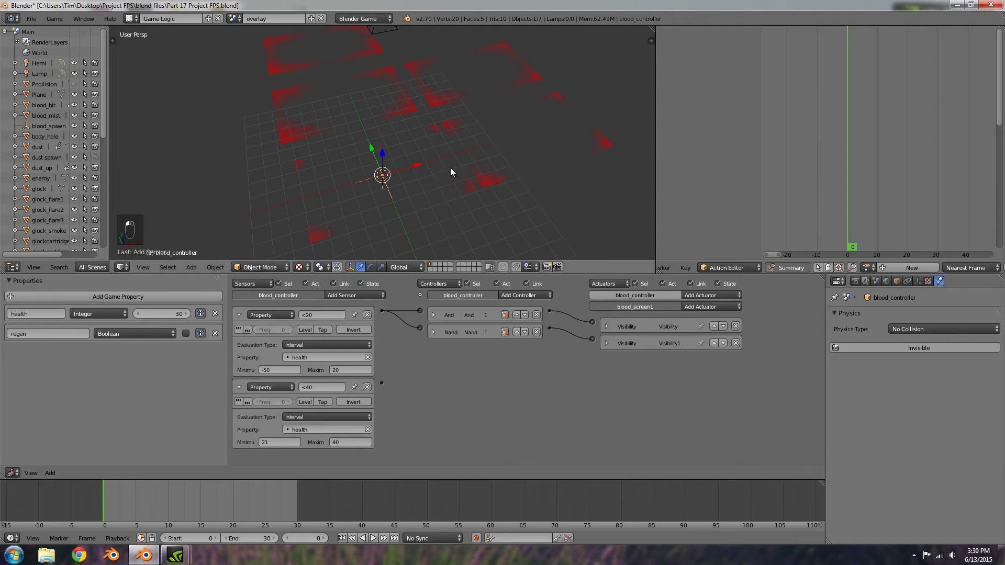
{"action": "key", "text": "p"}
{"action": "key", "text": "Escape"}
Add another And and Nand controller to blood_controller and link the <40 sensor to both.
{"action": "left_click", "coordinate": [519, 295]}
{"action": "left_click", "coordinate": [520, 306]}
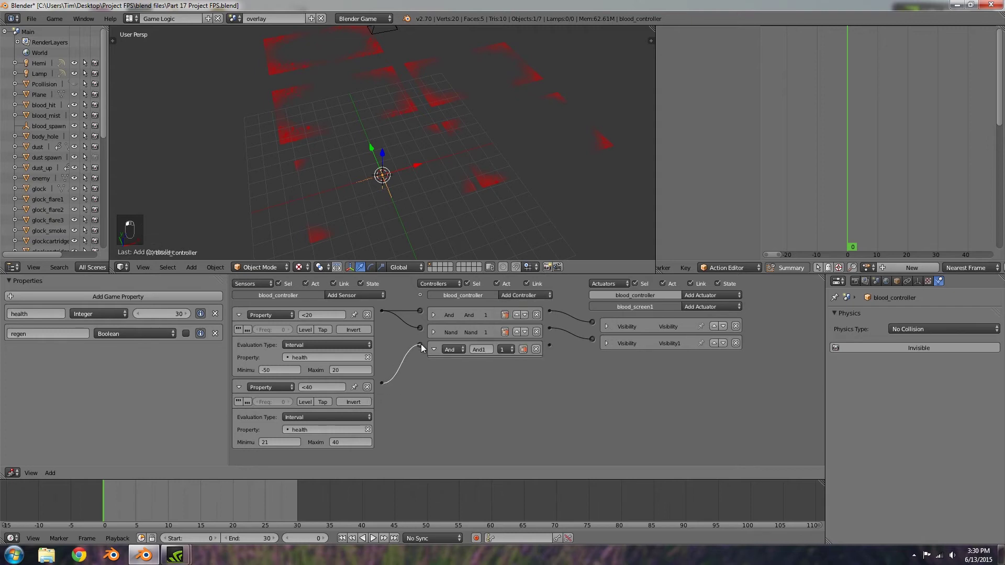
{"action": "left_click_drag", "start_coordinate": [421, 343], "coordinate": [420, 346]}
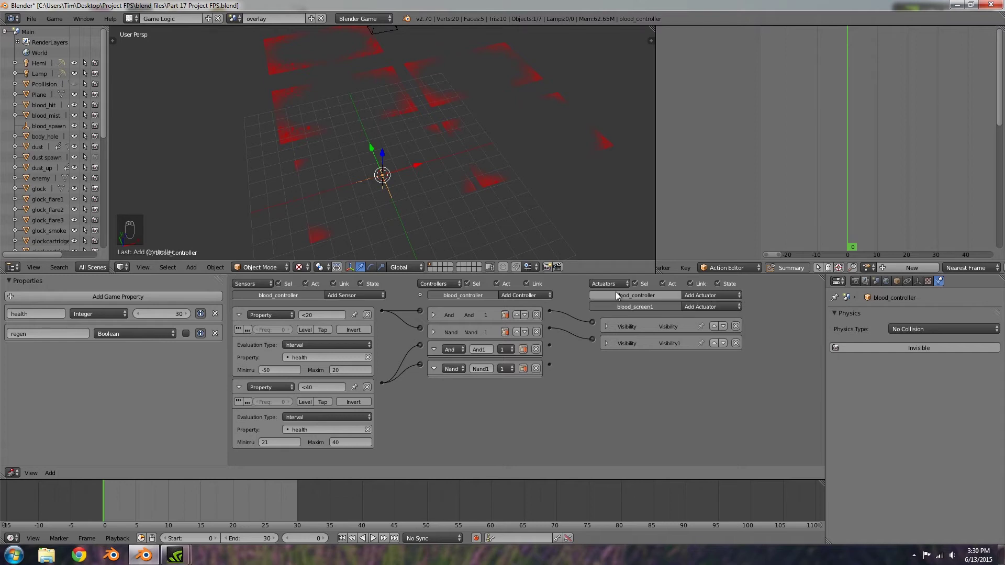
Add two Visibility actuators to blood_screen2, the second with Visible off, and link them to the And1 and Nand1 controllers.
{"action": "right_click", "coordinate": [519, 171], "text": "shift"}
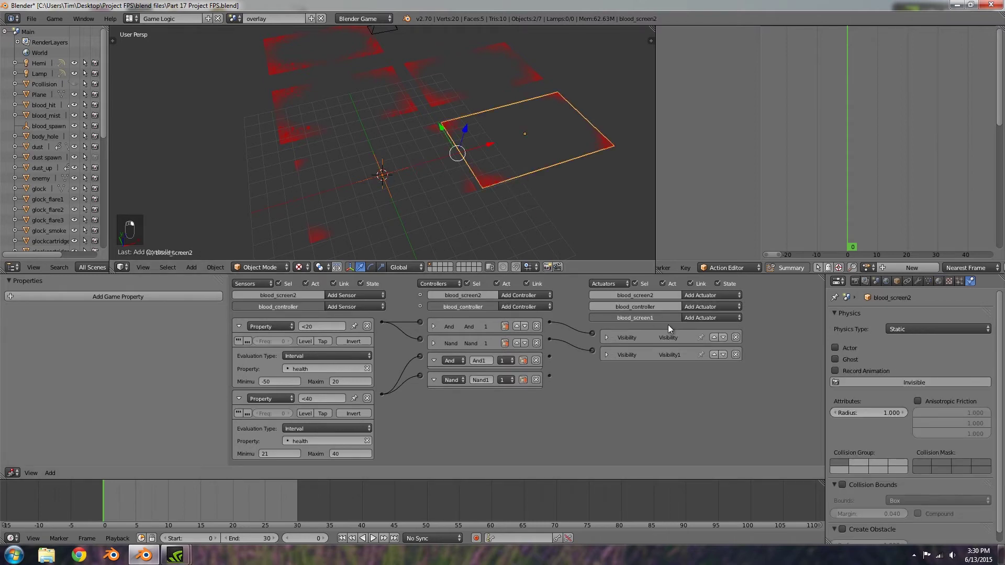
{"action": "left_click", "coordinate": [702, 296]}
{"action": "key", "text": "v"}
{"action": "left_click", "coordinate": [702, 296]}
{"action": "key", "text": "v"}
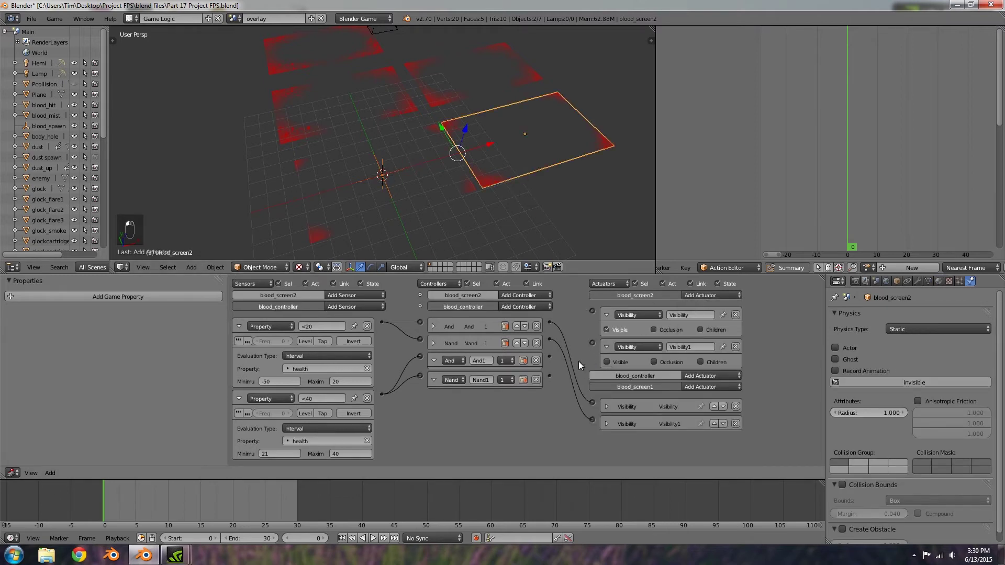
{"action": "left_click_drag", "start_coordinate": [591, 317], "coordinate": [592, 311]}
Set the physics type of blood_screen2, blood_screen3 and blood_screen4 to No Collision.
{"action": "left_click", "coordinate": [910, 328]}
{"action": "left_click", "coordinate": [906, 316]}
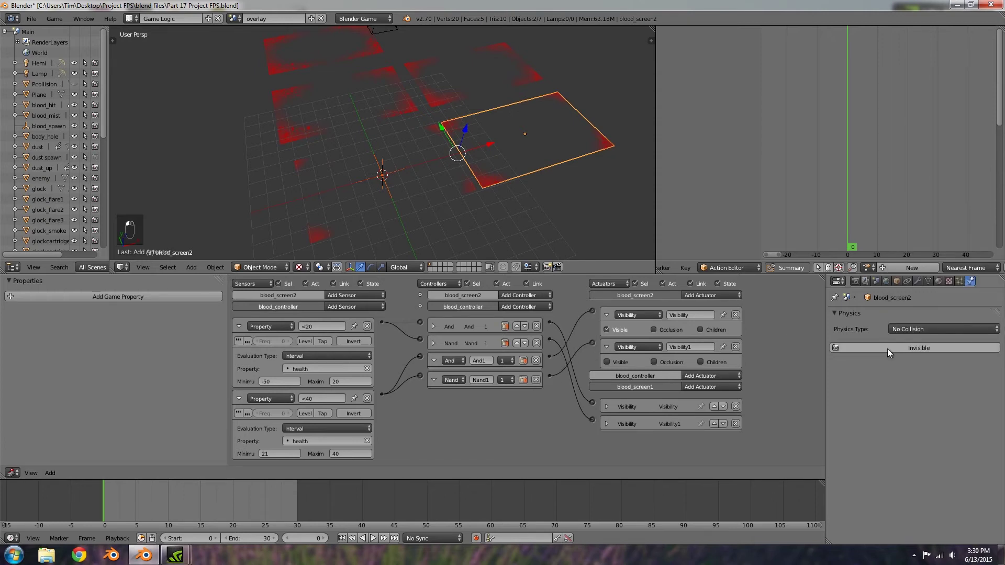
{"action": "scroll", "coordinate": [510, 176], "scroll_direction": "down", "scroll_amount": 3}
{"action": "key", "text": "a"}
{"action": "right_click", "coordinate": [468, 101]}
{"action": "left_click", "coordinate": [898, 329]}
{"action": "left_click", "coordinate": [906, 320]}
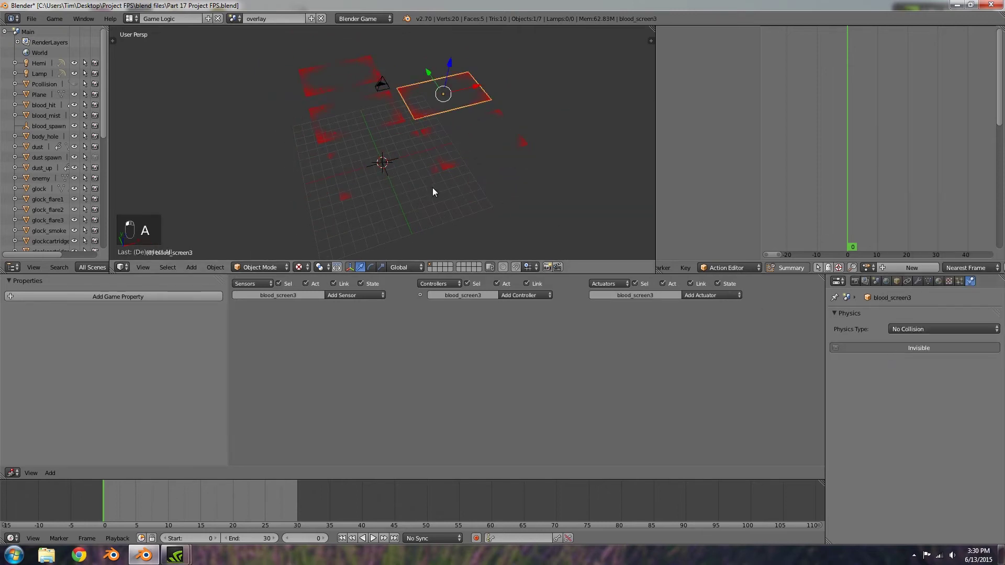
{"action": "right_click", "coordinate": [382, 119]}
{"action": "left_click", "coordinate": [912, 331]}
{"action": "left_click", "coordinate": [912, 317]}
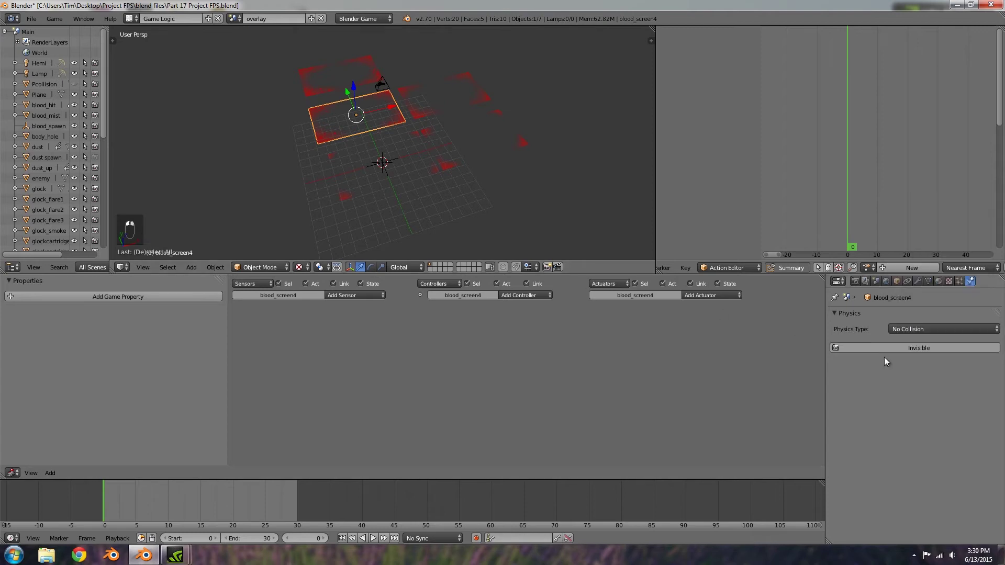
Set the physics type of blood_screen5 to No Collision.
{"action": "right_click", "coordinate": [315, 79]}
{"action": "left_click", "coordinate": [900, 328]}
{"action": "left_click", "coordinate": [902, 319]}
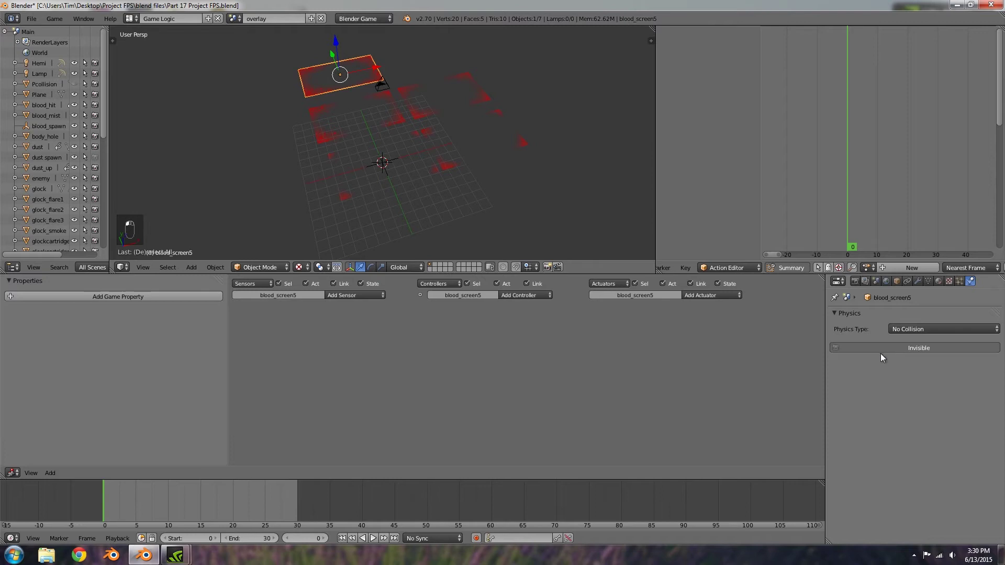
Collapse blood_screen2's Visibility actuators, the And1 and Nand1 controllers, and the <20 and <40 sensors in blood_controller's logic.
{"action": "right_click", "coordinate": [385, 164]}
{"action": "right_click", "coordinate": [385, 163]}
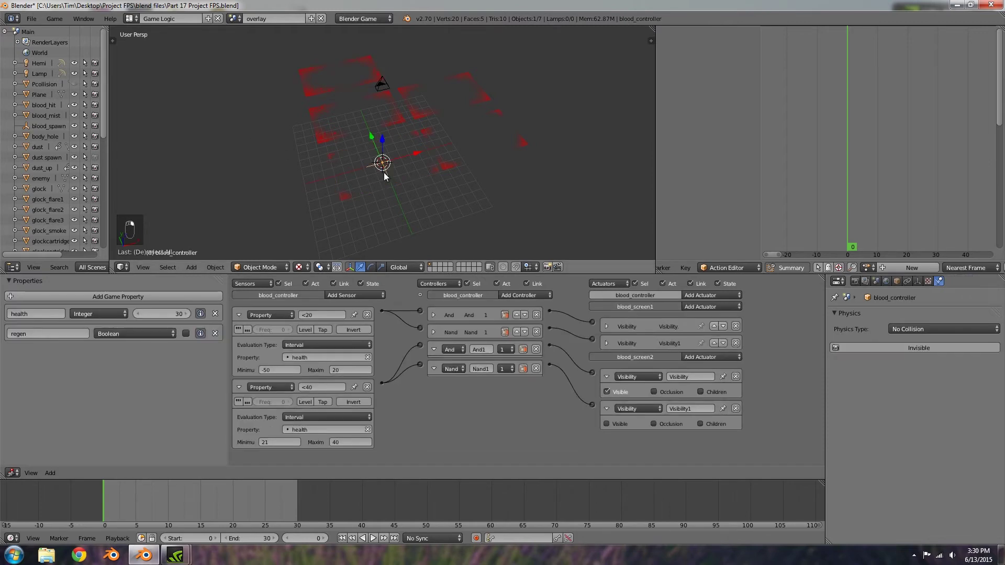
{"action": "left_click", "coordinate": [607, 323]}
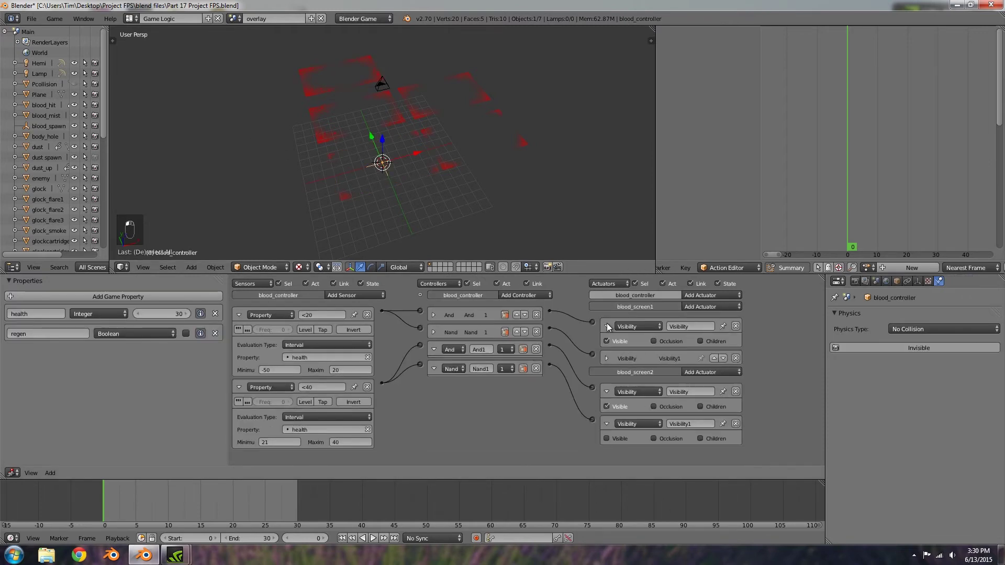
{"action": "left_click", "coordinate": [607, 324]}
{"action": "left_click", "coordinate": [606, 342]}
{"action": "left_click", "coordinate": [606, 342]}
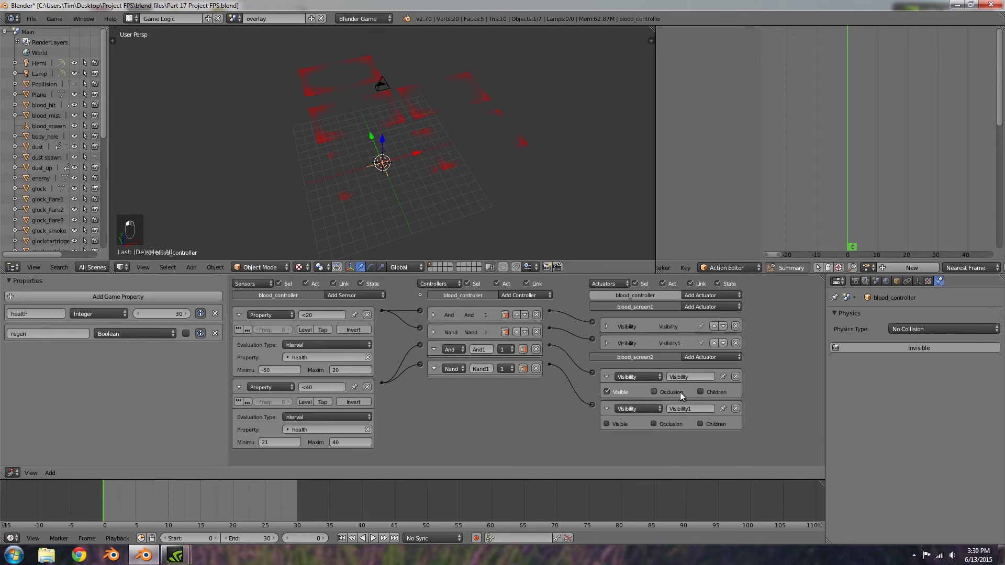
{"action": "left_click", "coordinate": [607, 377]}
{"action": "left_click", "coordinate": [607, 392]}
{"action": "left_click", "coordinate": [433, 349]}
{"action": "left_click", "coordinate": [434, 366]}
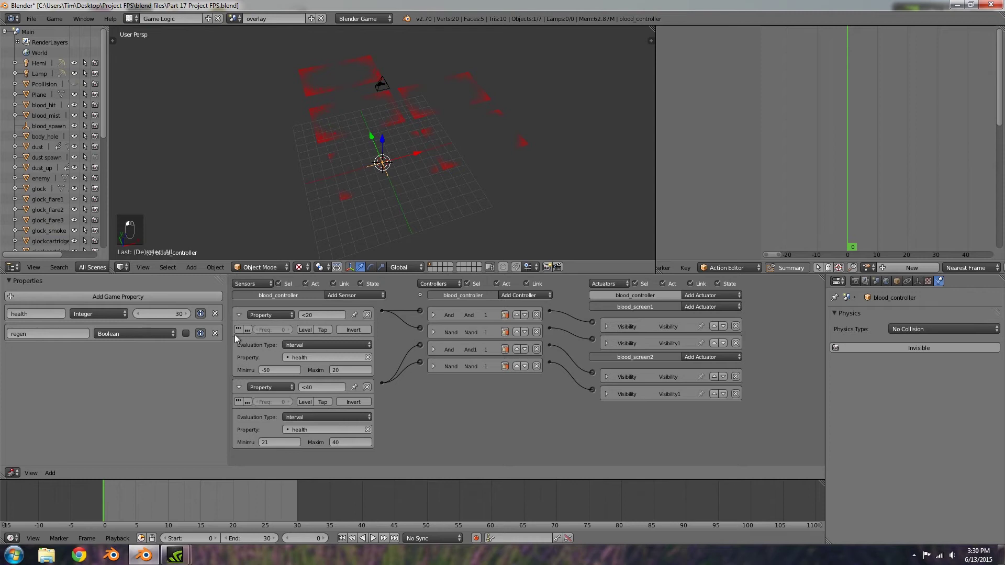
{"action": "left_click", "coordinate": [239, 315]}
{"action": "left_click", "coordinate": [239, 331]}
Add three more Property sensors to blood_controller.
{"action": "left_click", "coordinate": [359, 296]}
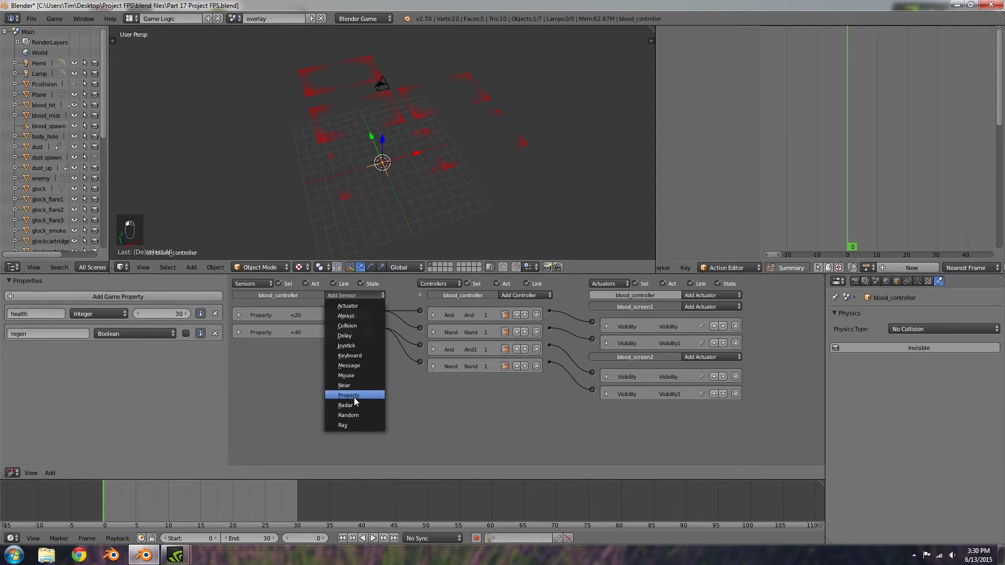
{"action": "left_click", "coordinate": [353, 395]}
{"action": "left_click", "coordinate": [348, 395]}
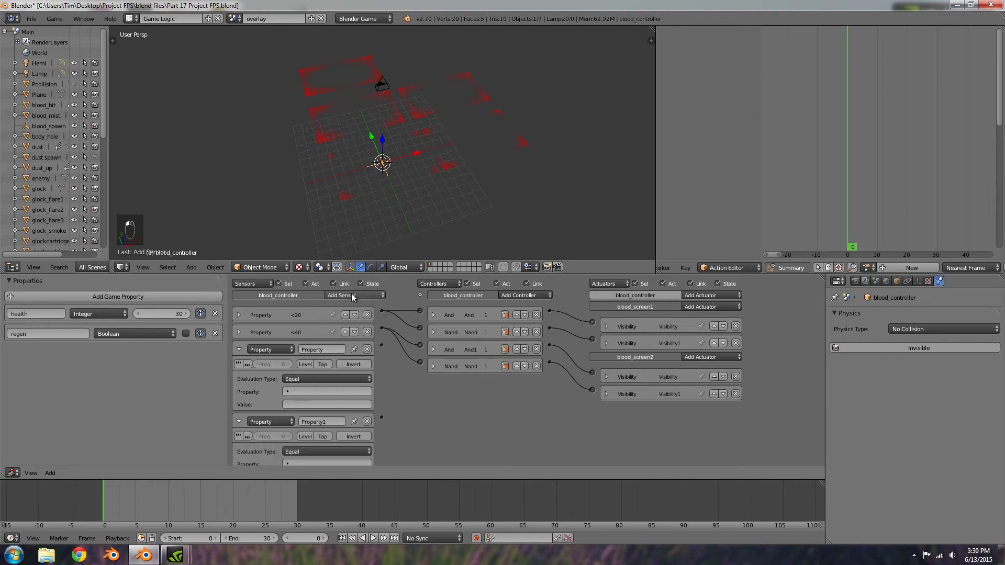
Set the first new Property sensor to Interval evaluation of the health property.
{"action": "scroll", "coordinate": [332, 385], "scroll_direction": "down", "scroll_amount": 2}
{"action": "left_click", "coordinate": [320, 382]}
{"action": "left_click", "coordinate": [314, 370]}
{"action": "left_click", "coordinate": [306, 342]}
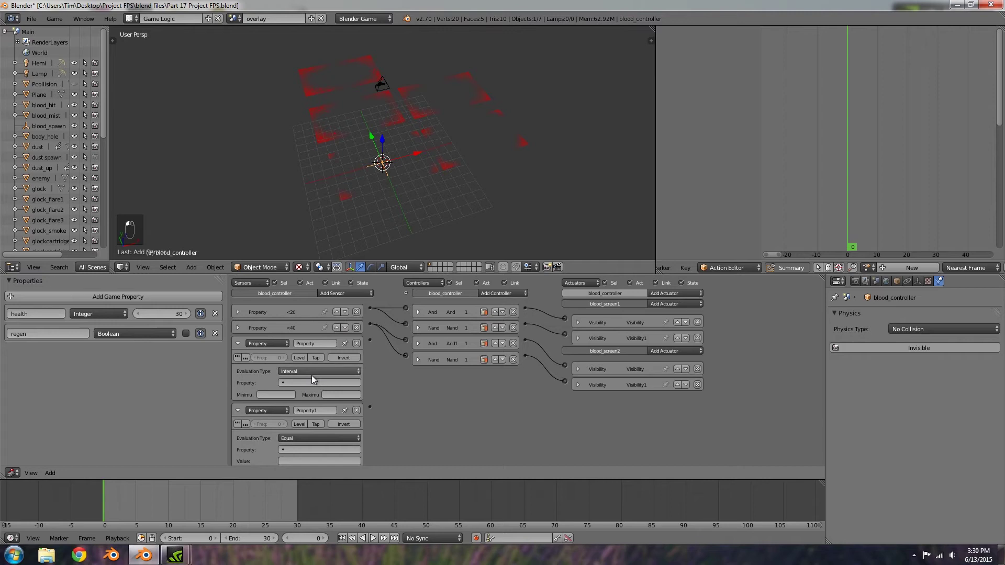
{"action": "left_click", "coordinate": [312, 382]}
{"action": "left_click", "coordinate": [313, 394]}
Set the Property1 and Property2 sensors to Interval evaluation of the health property as well.
{"action": "scroll", "coordinate": [301, 366], "scroll_direction": "down", "scroll_amount": 2}
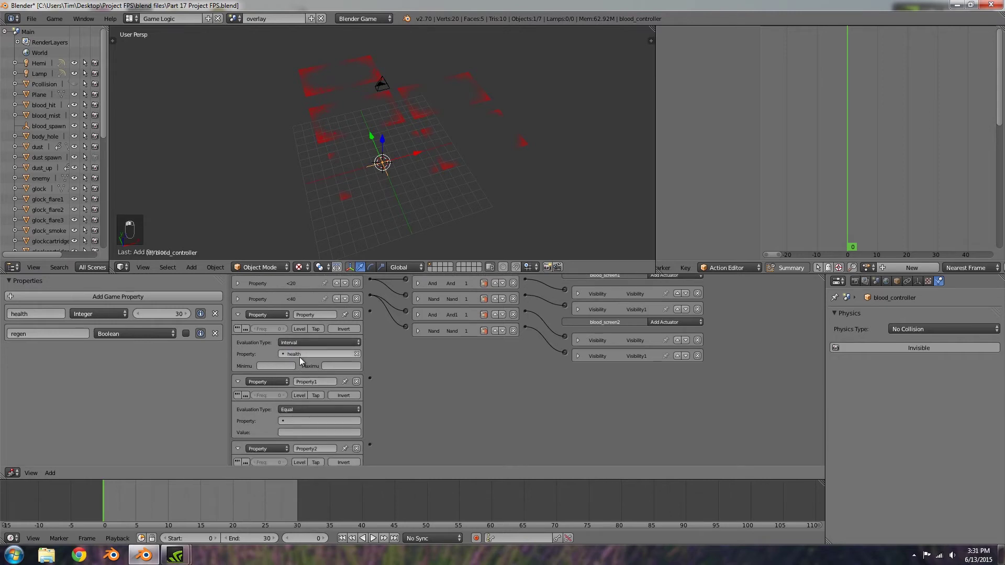
{"action": "left_click", "coordinate": [307, 409]}
{"action": "left_click", "coordinate": [298, 378]}
{"action": "scroll", "coordinate": [299, 388], "scroll_direction": "down", "scroll_amount": 1}
{"action": "left_click", "coordinate": [303, 406]}
{"action": "left_click", "coordinate": [301, 419]}
{"action": "scroll", "coordinate": [309, 414], "scroll_direction": "down", "scroll_amount": 2}
{"action": "left_click", "coordinate": [309, 427]}
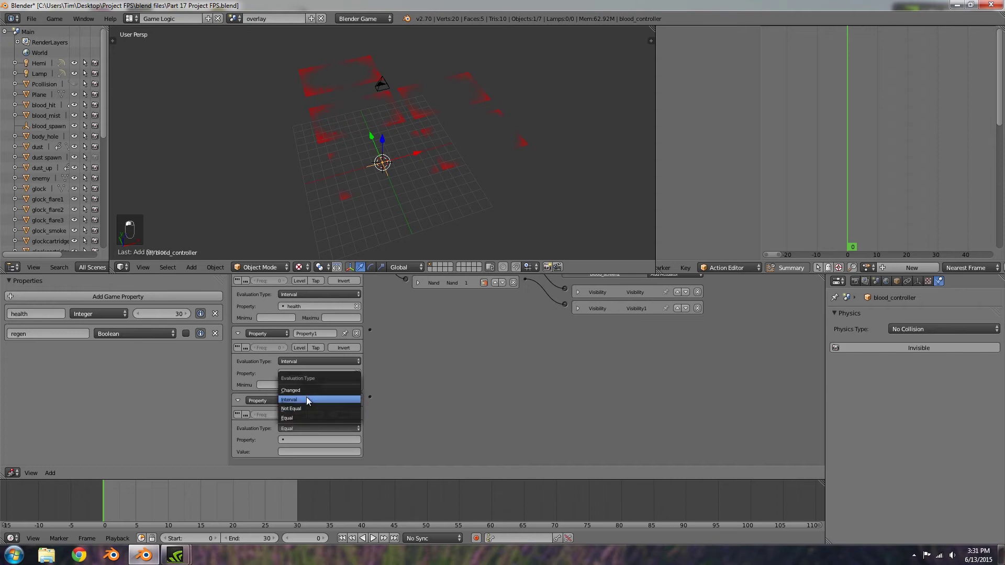
{"action": "left_click", "coordinate": [306, 399]}
{"action": "left_click", "coordinate": [302, 440]}
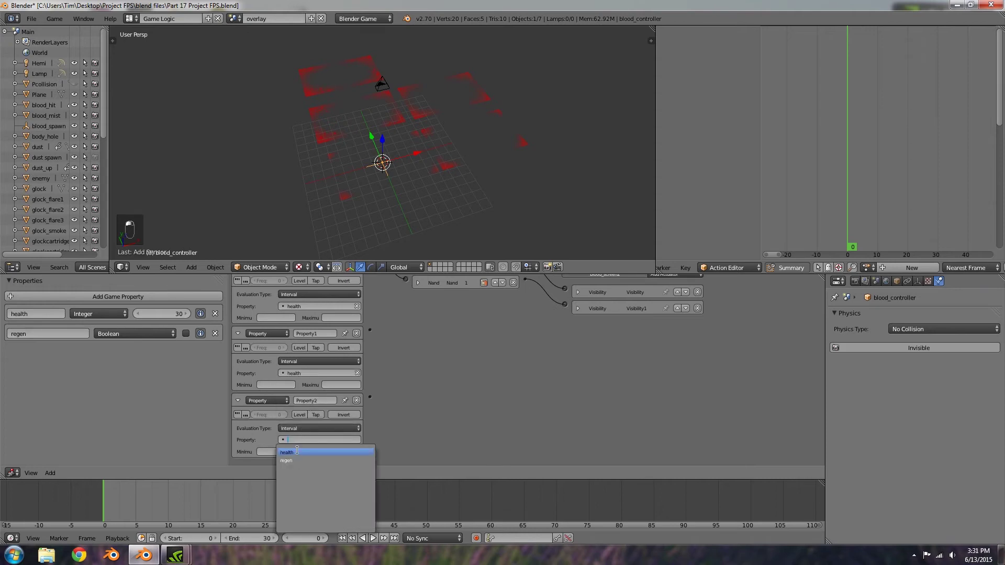
{"action": "left_click", "coordinate": [296, 451]}
Rename the first new Property sensor <60 and set its interval from 41 to 60.
{"action": "middle_click_drag", "start_coordinate": [324, 331], "coordinate": [342, 408]}
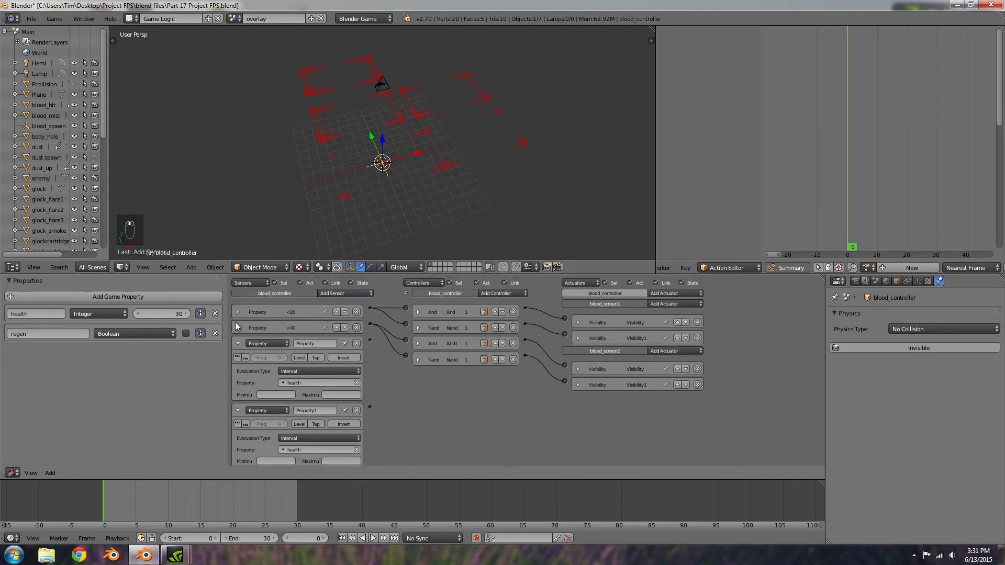
{"action": "left_click", "coordinate": [310, 343]}
{"action": "type", "text": "<"}
{"action": "left_click", "coordinate": [273, 395]}
{"action": "type", "text": "41"}
{"action": "left_click", "coordinate": [339, 395]}
Add an And and a Nand controller to blood_controller and link the <60 sensor to both.
{"action": "left_click", "coordinate": [501, 293]}
{"action": "left_click", "coordinate": [494, 303]}
{"action": "left_click", "coordinate": [494, 293]}
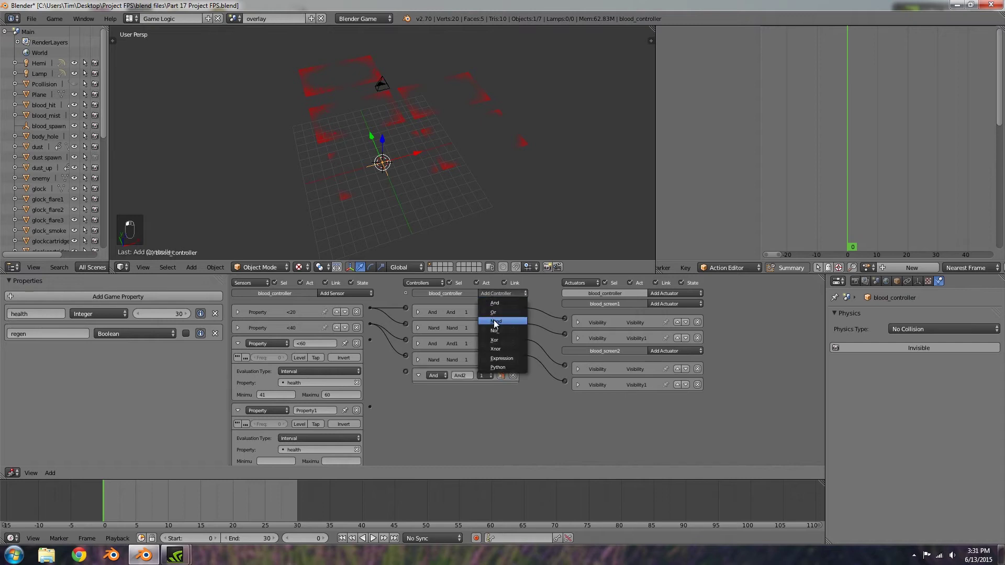
{"action": "left_click", "coordinate": [495, 322]}
{"action": "left_click_drag", "start_coordinate": [370, 339], "coordinate": [405, 391]}
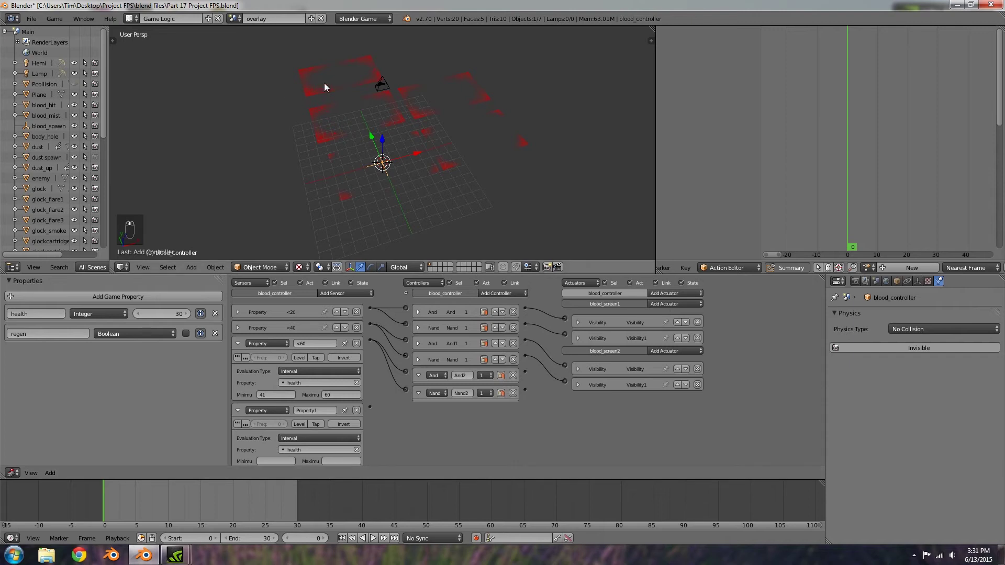
Add two Visibility actuators to blood_screen3 and link them to the And2 and Nand2 controllers.
{"action": "right_click", "coordinate": [422, 100], "text": "shift"}
{"action": "left_click", "coordinate": [662, 291]}
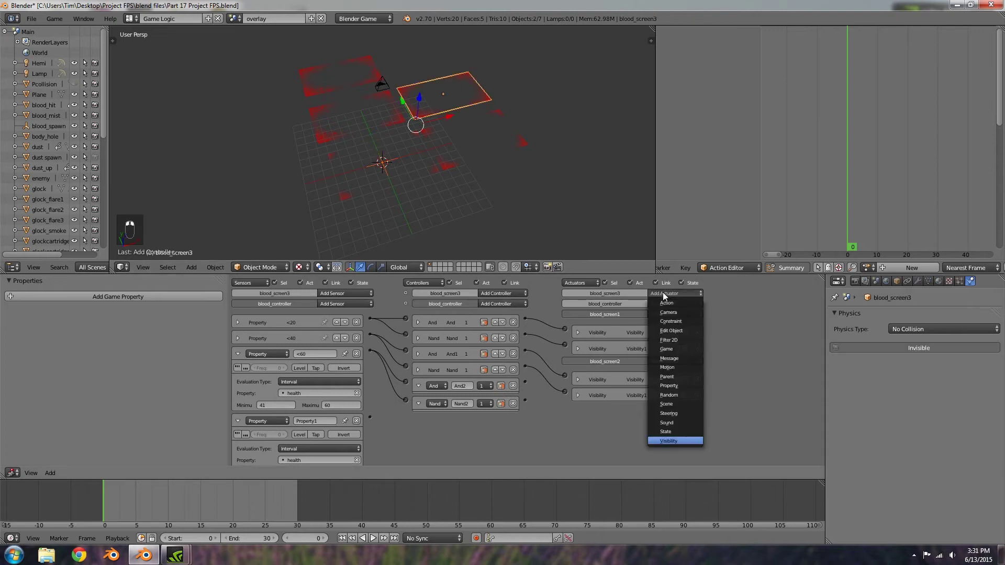
{"action": "left_click", "coordinate": [675, 439]}
{"action": "left_click_drag", "start_coordinate": [524, 383], "coordinate": [565, 308]}
{"action": "left_click_drag", "start_coordinate": [526, 401], "coordinate": [564, 338]}
Collapse blood_screen3's Visibility actuators, the And2 and Nand2 controllers, and the <60 sensor.
{"action": "left_click", "coordinate": [578, 312]}
{"action": "left_click", "coordinate": [578, 328]}
{"action": "left_click", "coordinate": [419, 385]}
{"action": "left_click", "coordinate": [418, 401]}
{"action": "left_click", "coordinate": [237, 356]}
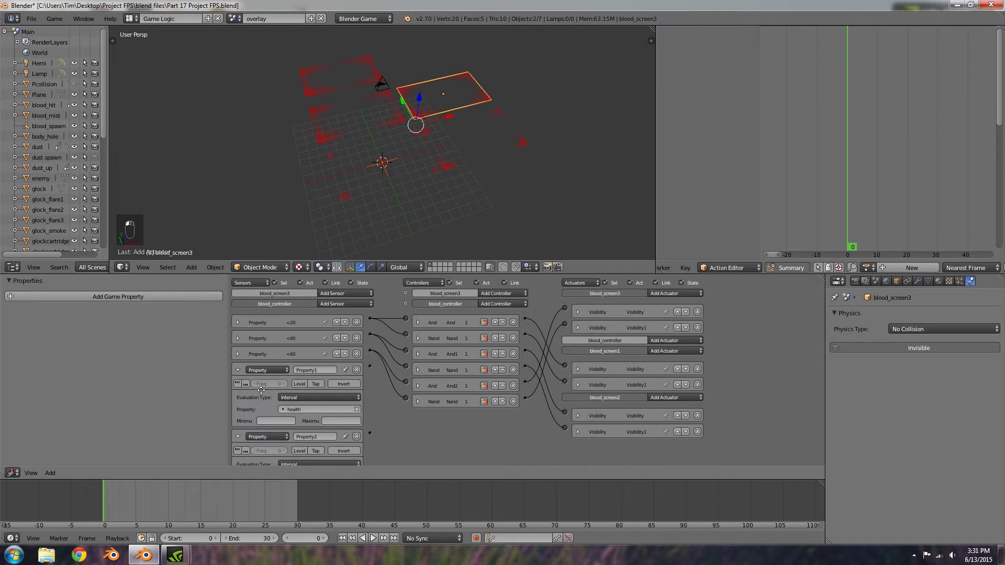
Rename the Property1 sensor <80 and set its interval from 61 to 80.
{"action": "scroll", "coordinate": [277, 351], "scroll_direction": "down", "scroll_amount": 1}
{"action": "left_click", "coordinate": [316, 350]}
{"action": "type", "text": "<80"}
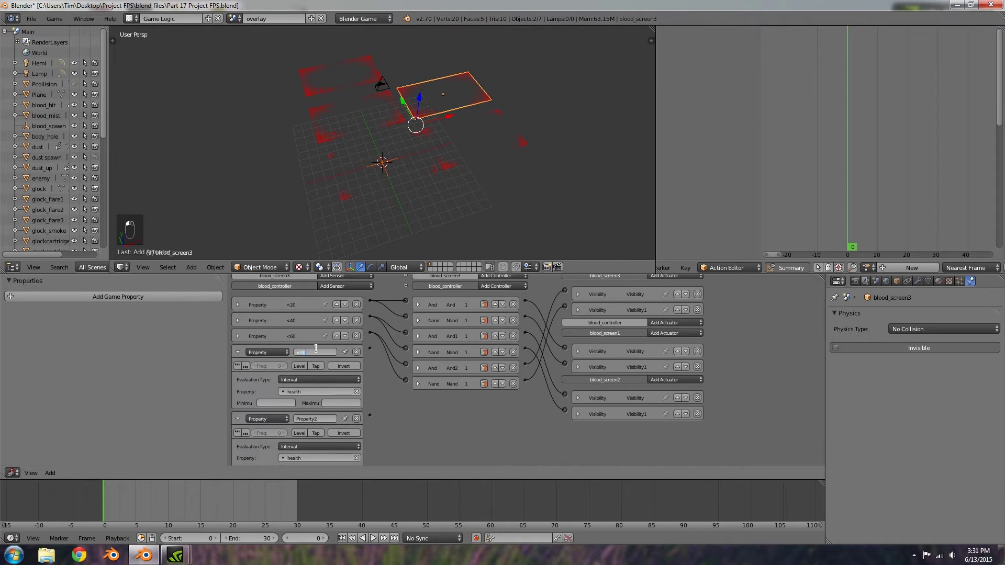
{"action": "left_click", "coordinate": [276, 404]}
{"action": "type", "text": "61"}
{"action": "left_click", "coordinate": [344, 401]}
{"action": "left_click", "coordinate": [343, 401]}
{"action": "type", "text": "80"}
{"action": "key", "text": "Return"}
Add another And and Nand controller to blood_controller, linked to the <80 sensor, and collapse both.
{"action": "left_click", "coordinate": [491, 285]}
{"action": "left_click", "coordinate": [492, 295]}
{"action": "left_click", "coordinate": [492, 285]}
{"action": "left_click", "coordinate": [495, 315]}
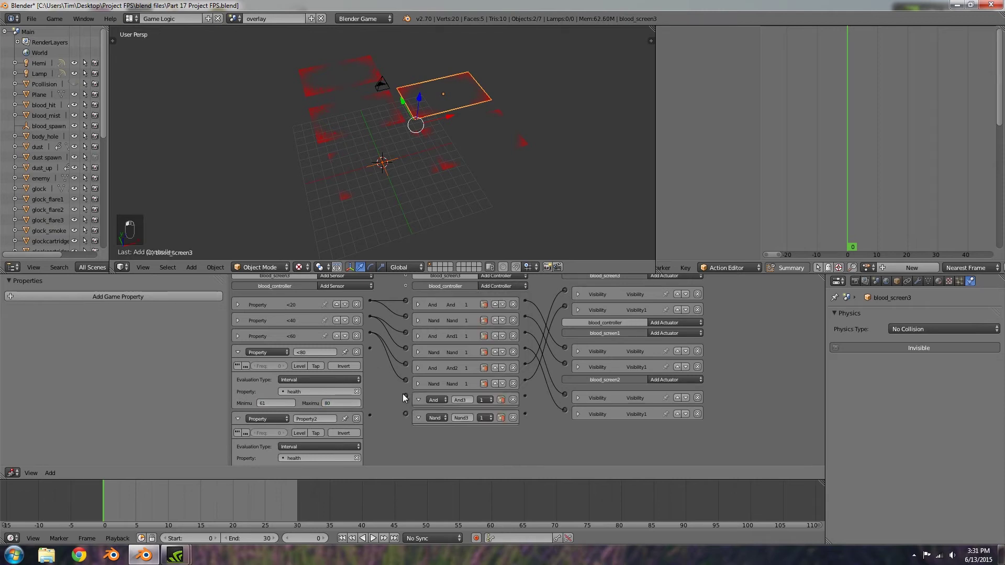
{"action": "left_click_drag", "start_coordinate": [370, 349], "coordinate": [408, 413]}
{"action": "left_click", "coordinate": [418, 400]}
{"action": "left_click", "coordinate": [417, 418]}
Add two Visibility actuators to blood_screen4, link them to the And3 and Nand3 controllers, and collapse them.
{"action": "scroll", "coordinate": [554, 403], "scroll_direction": "up", "scroll_amount": 1}
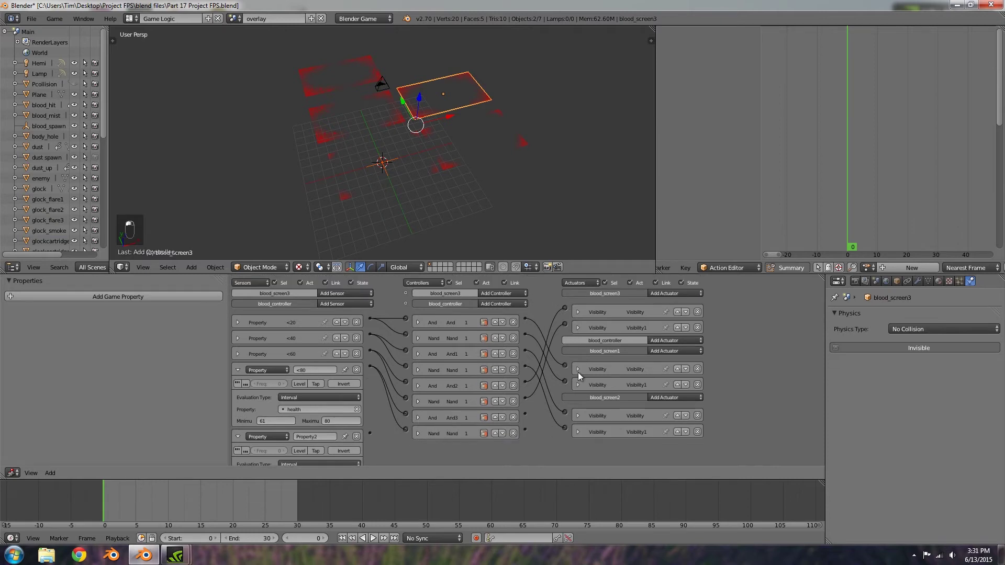
{"action": "right_click", "coordinate": [387, 90], "text": "shift"}
{"action": "left_click", "coordinate": [657, 291]}
{"action": "left_click", "coordinate": [657, 291]}
{"action": "left_click", "coordinate": [657, 291]}
{"action": "left_click", "coordinate": [657, 291]}
{"action": "left_click_drag", "start_coordinate": [524, 413], "coordinate": [564, 308]}
{"action": "left_click_drag", "start_coordinate": [524, 429], "coordinate": [566, 337]}
{"action": "left_click", "coordinate": [578, 312]}
{"action": "left_click", "coordinate": [579, 326]}
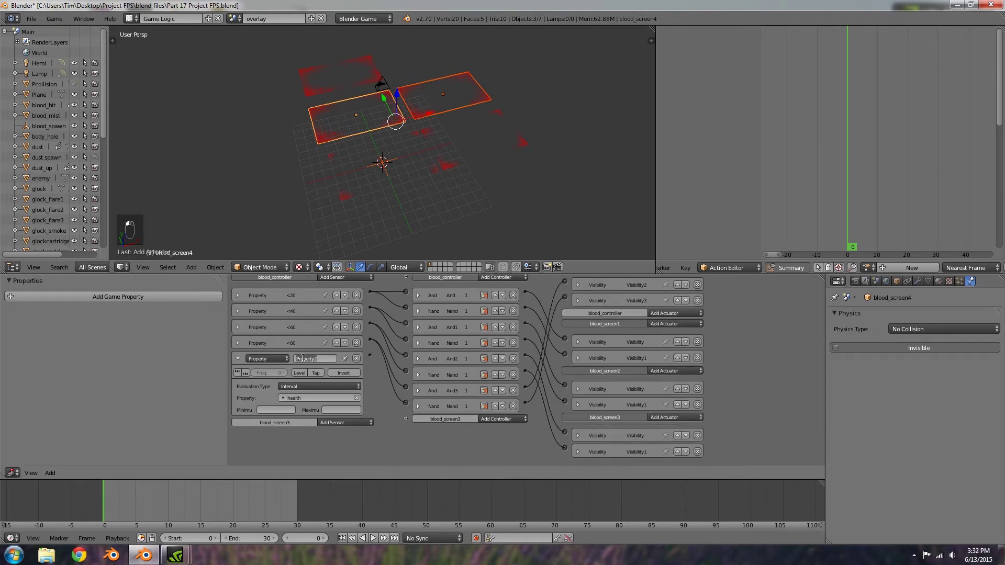
Rename the Property2 sensor <100 and set its interval from 81 to 99.
{"action": "type", "text": "<"}
{"action": "left_click", "coordinate": [265, 408]}
{"action": "type", "text": "99"}
Add a fifth And and Nand controller pair to blood_controller and link the <100 sensor to both.
{"action": "scroll", "coordinate": [420, 389], "scroll_direction": "up", "scroll_amount": 1}
{"action": "left_click", "coordinate": [498, 292]}
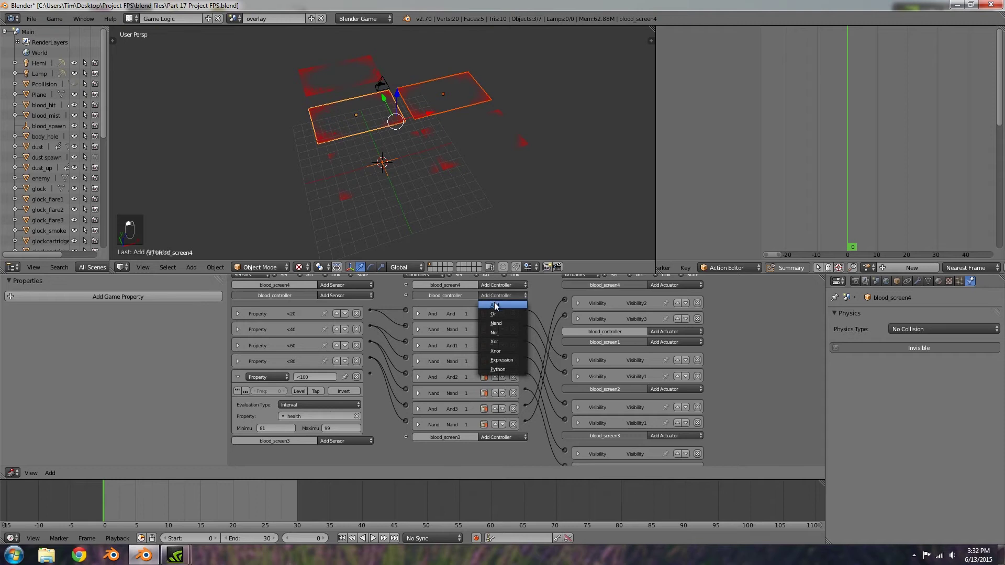
{"action": "left_click", "coordinate": [497, 306]}
{"action": "left_click", "coordinate": [496, 296]}
{"action": "left_click", "coordinate": [492, 330]}
{"action": "scroll", "coordinate": [389, 400], "scroll_direction": "down", "scroll_amount": 1}
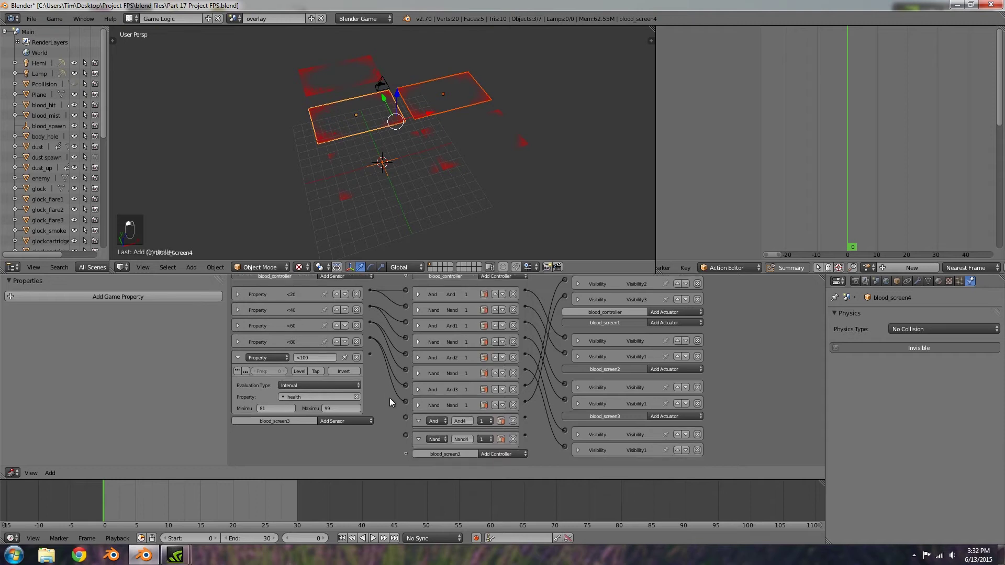
{"action": "left_click_drag", "start_coordinate": [401, 405], "coordinate": [372, 354]}
Cut all links between the controllers and the Visibility actuators, and collapse the And4 and Nand4 controllers.
{"action": "scroll", "coordinate": [471, 382], "scroll_direction": "up", "scroll_amount": 2}
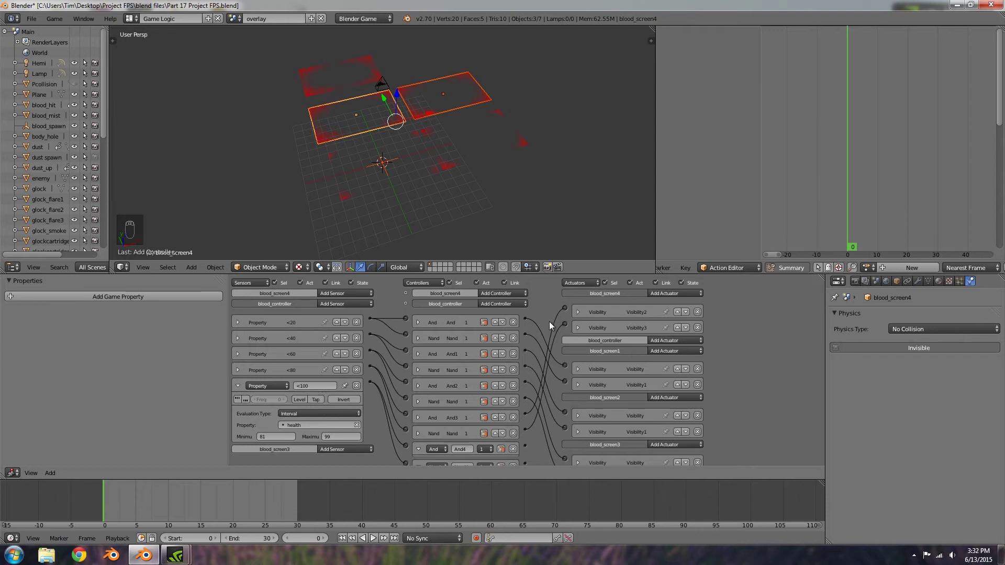
{"action": "mouse_move", "coordinate": [544, 310]}
{"action": "left_mouse_down", "text": "ctrl"}
{"action": "mouse_move", "coordinate": [553, 427]}
{"action": "mouse_move", "coordinate": [541, 441]}
{"action": "left_mouse_up", "text": "ctrl"}
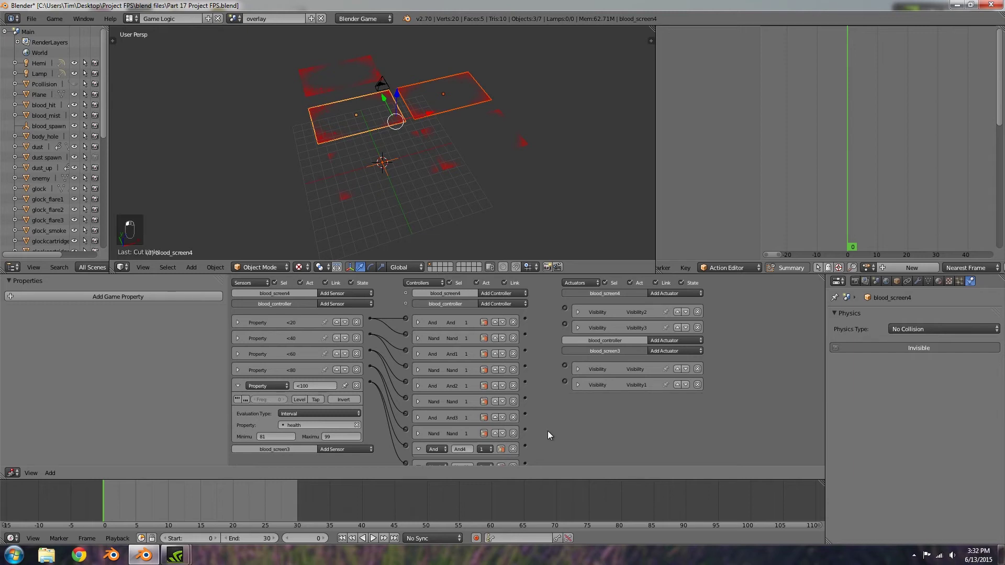
{"action": "scroll", "coordinate": [426, 412], "scroll_direction": "down", "scroll_amount": 1}
{"action": "left_click", "coordinate": [417, 428]}
{"action": "left_click", "coordinate": [417, 444]}
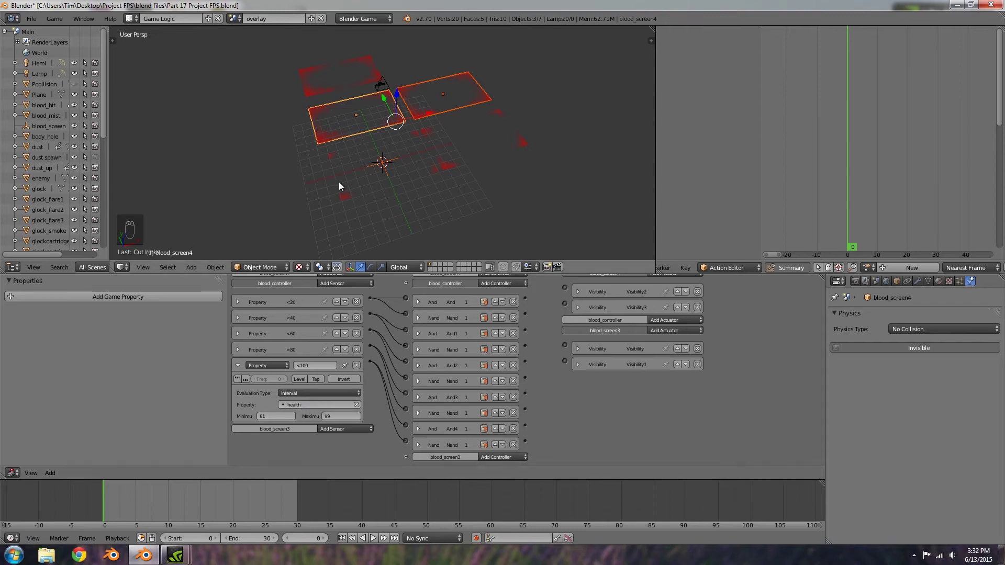
Collapse the <100 sensor and link the And4 and Nand4 controllers to blood_screen1's two Visibility actuators.
{"action": "right_click", "coordinate": [349, 191]}
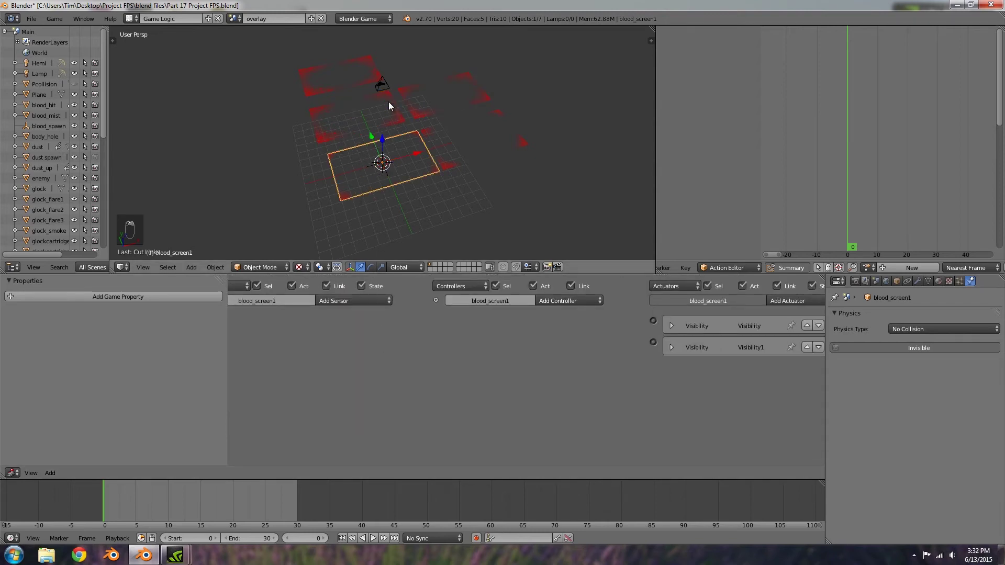
{"action": "right_click", "coordinate": [382, 163]}
{"action": "scroll", "coordinate": [403, 366], "scroll_direction": "down", "scroll_amount": 2}
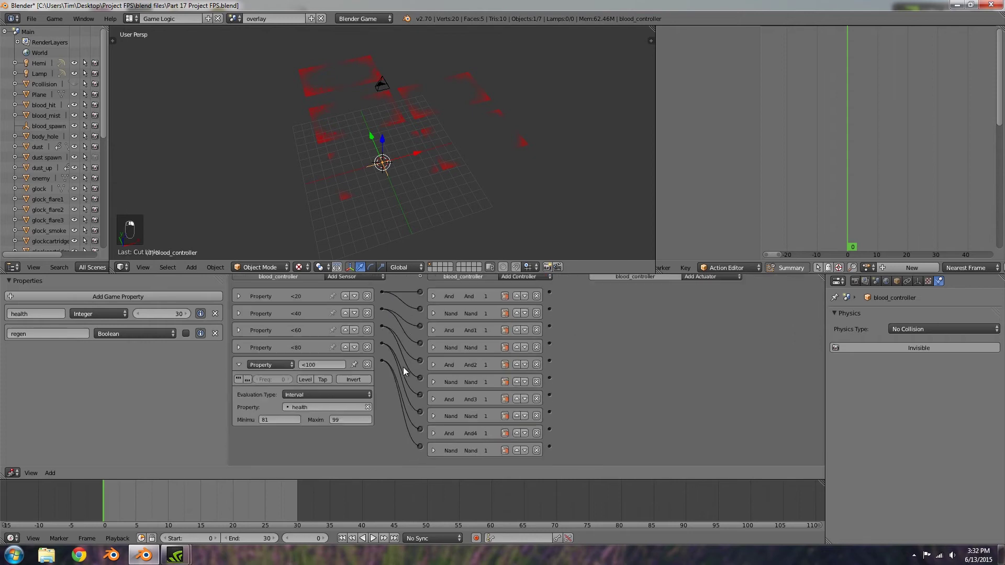
{"action": "scroll", "coordinate": [403, 366], "scroll_direction": "down", "scroll_amount": 2}
{"action": "right_click", "coordinate": [352, 184], "text": "shift"}
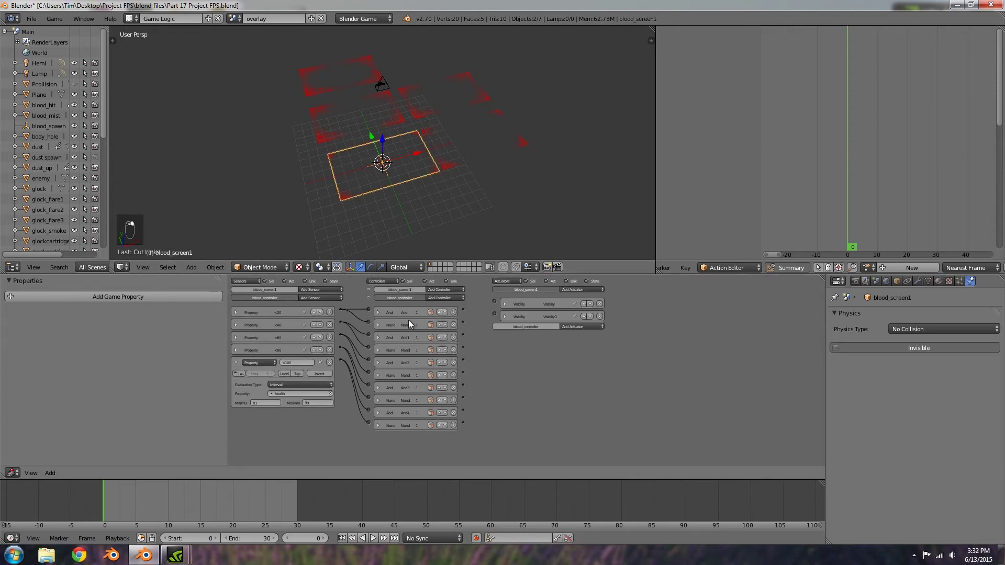
{"action": "scroll", "coordinate": [442, 386], "scroll_direction": "up", "scroll_amount": 1}
{"action": "left_click", "coordinate": [236, 369]}
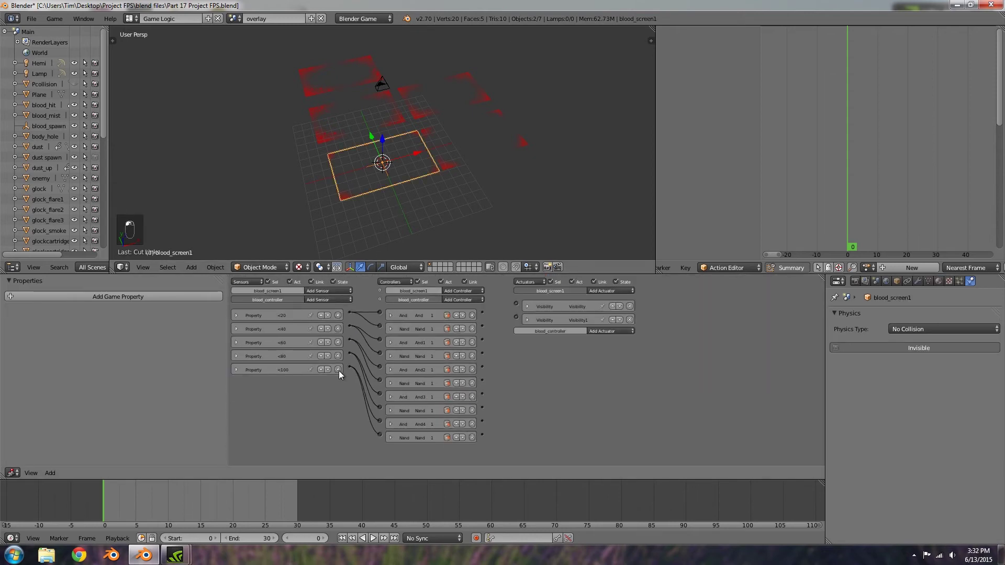
{"action": "left_click_drag", "start_coordinate": [482, 420], "coordinate": [516, 303]}
{"action": "left_click_drag", "start_coordinate": [500, 417], "coordinate": [516, 316]}
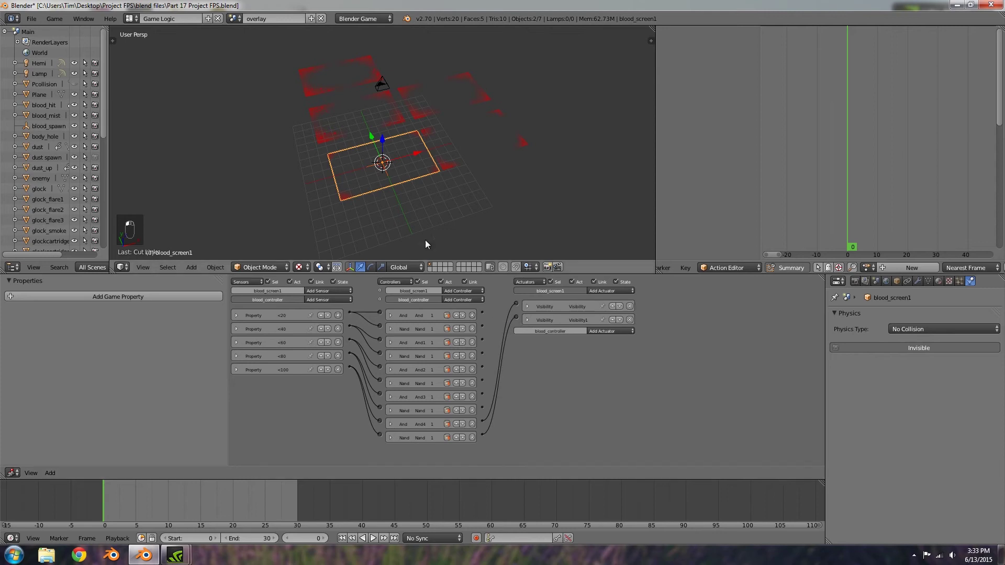
Select blood_controller with blood_screen2 and link the And3 and Nand3 controllers to blood_screen2's Visibility actuators.
{"action": "right_click", "coordinate": [385, 164]}
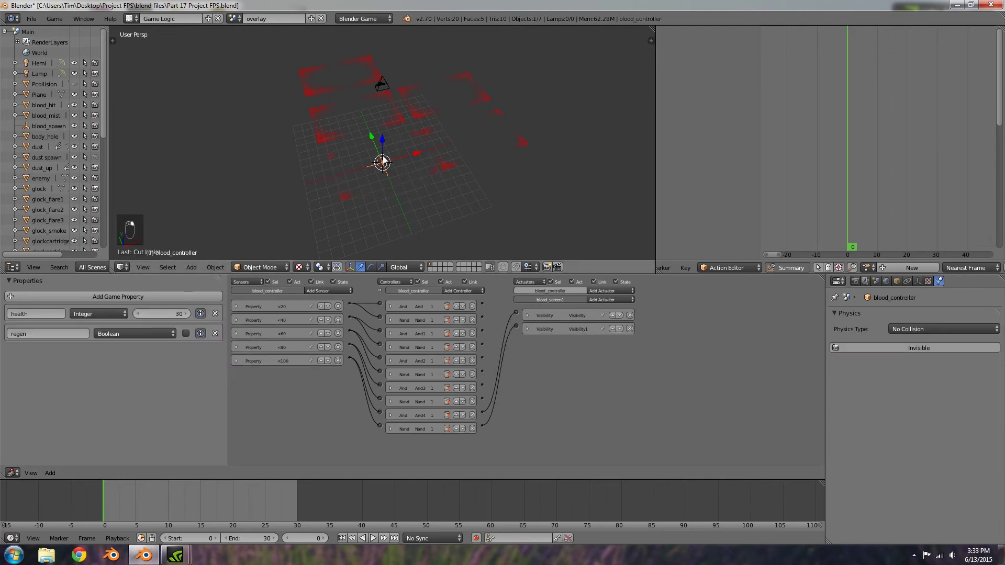
{"action": "right_click", "coordinate": [471, 138], "text": "shift"}
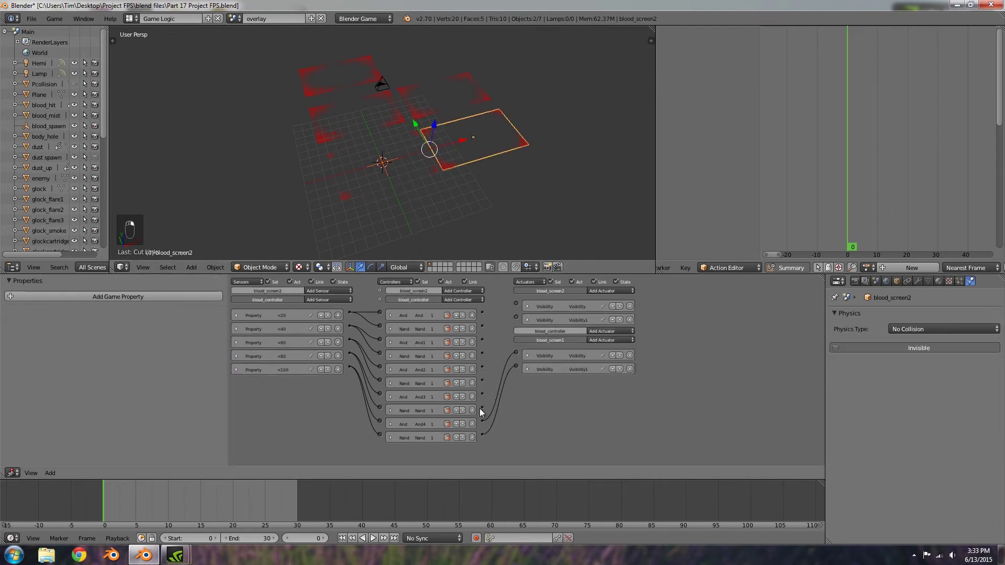
{"action": "left_click_drag", "start_coordinate": [482, 394], "coordinate": [516, 303]}
{"action": "left_click_drag", "start_coordinate": [509, 347], "coordinate": [516, 352]}
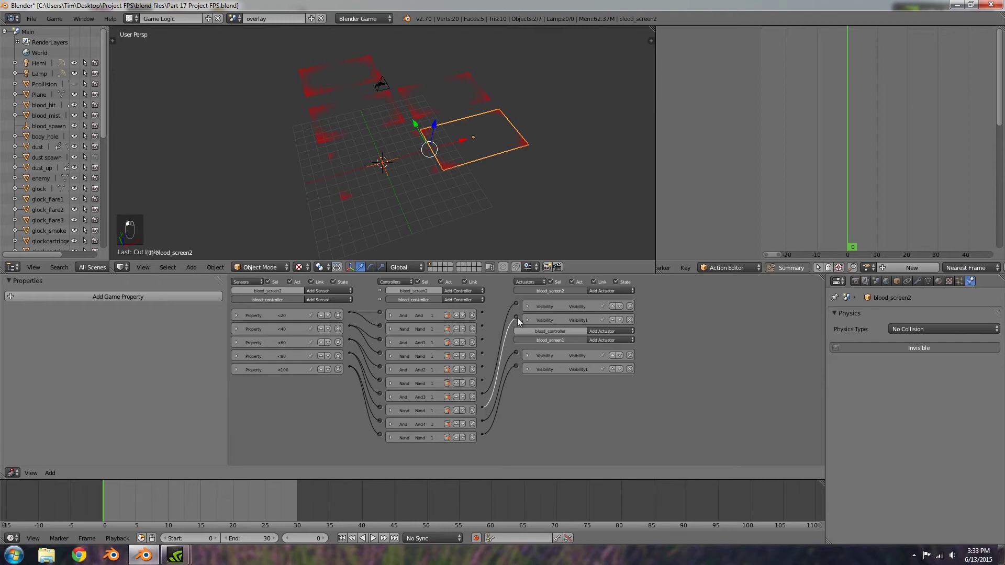
Select blood_controller with blood_screen3 and link the And2 and Nand2 controllers to blood_screen3's Visibility actuators.
{"action": "right_click", "coordinate": [383, 163]}
{"action": "right_click", "coordinate": [436, 92], "text": "shift"}
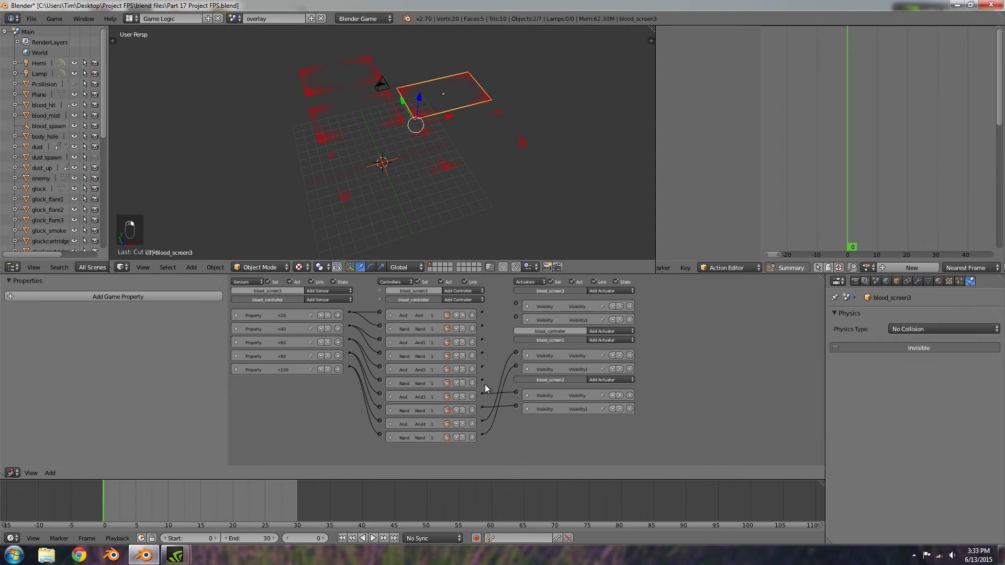
{"action": "left_click_drag", "start_coordinate": [516, 301], "coordinate": [516, 303]}
{"action": "left_click_drag", "start_coordinate": [482, 379], "coordinate": [517, 316]}
Add blood_screen4 to the selection and link the And1 and Nand1 controllers to its two Visibility actuators.
{"action": "right_click", "coordinate": [384, 116], "text": "shift"}
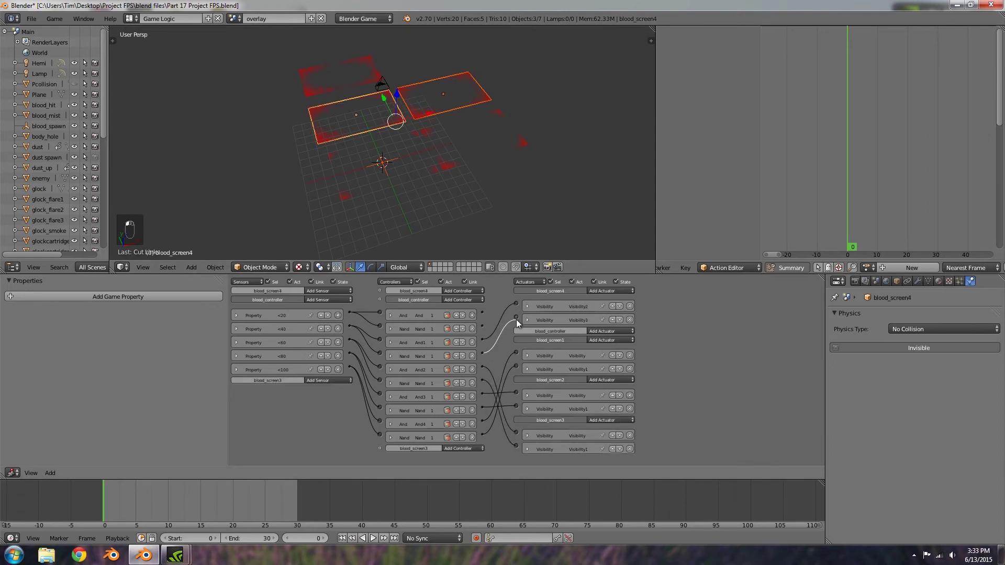
Give blood_screen5 two Visibility actuators, the first linked to And and visible, the second linked to Nand and not visible, and collapse both.
{"action": "right_click", "coordinate": [342, 81], "text": "shift"}
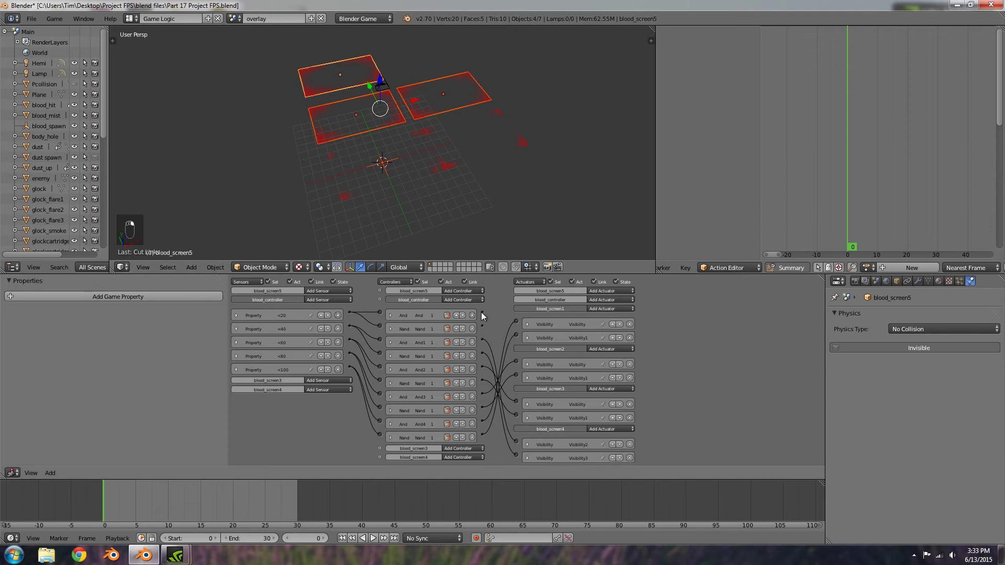
{"action": "left_click_drag", "start_coordinate": [494, 316], "coordinate": [497, 319]}
{"action": "left_click", "coordinate": [598, 291]}
{"action": "key", "text": "v"}
{"action": "left_click", "coordinate": [598, 290]}
{"action": "key", "text": "v"}
{"action": "left_click", "coordinate": [528, 341]}
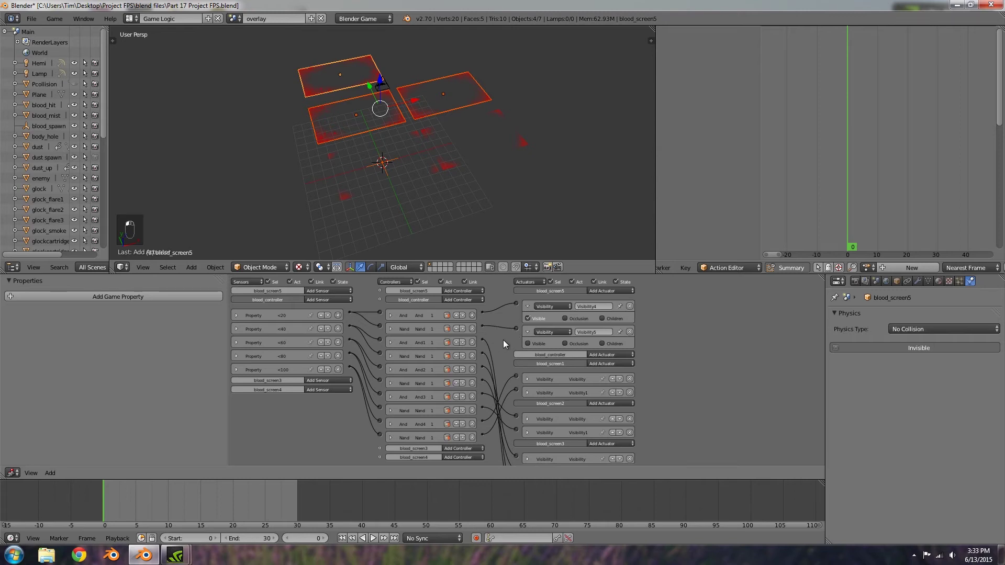
{"action": "left_click", "coordinate": [527, 306]}
{"action": "left_click", "coordinate": [528, 319]}
Clear the selection and select only blood_controller.
{"action": "key", "text": "a"}
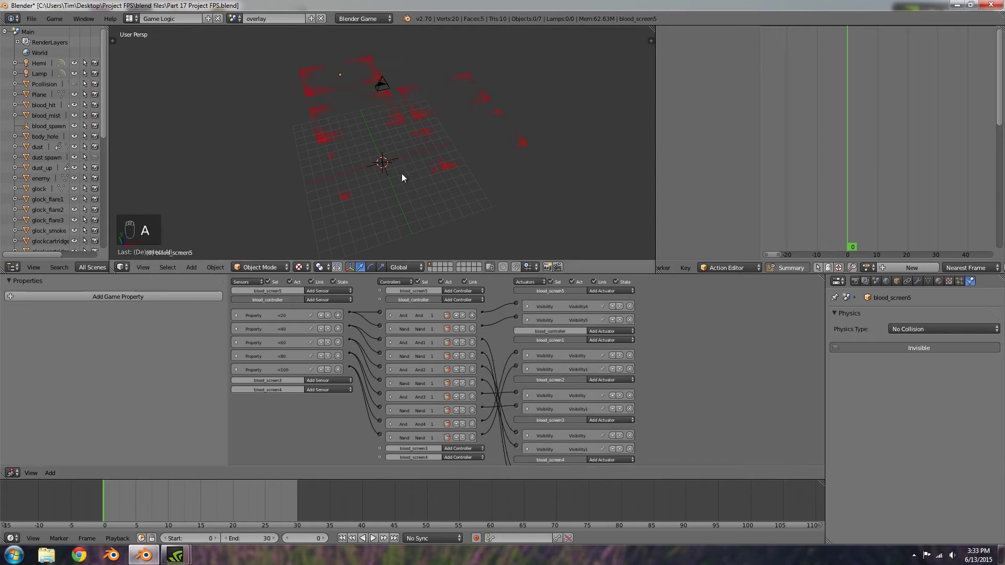
{"action": "middle_click_drag", "start_coordinate": [372, 164], "coordinate": [397, 183]}
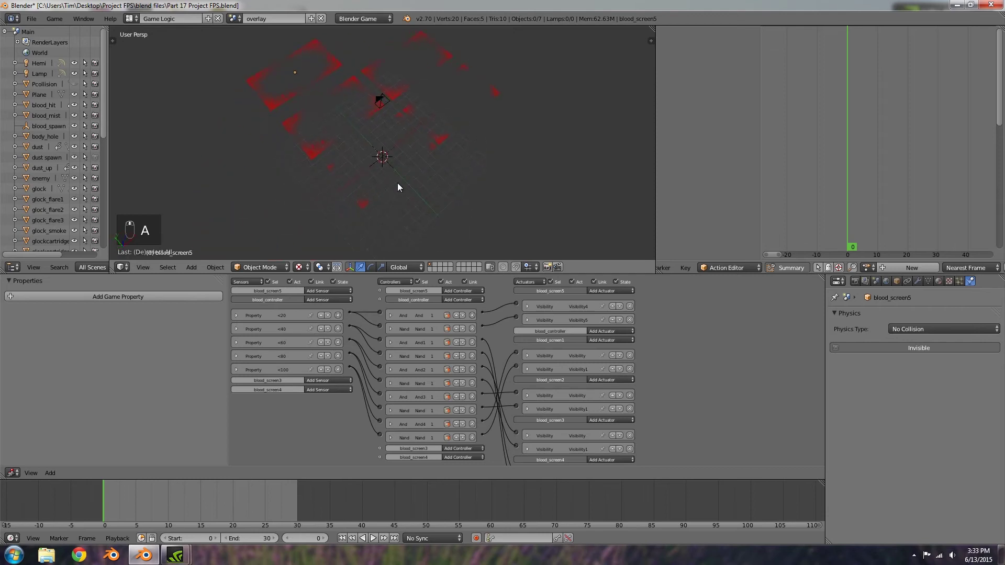
{"action": "right_click", "coordinate": [379, 154]}
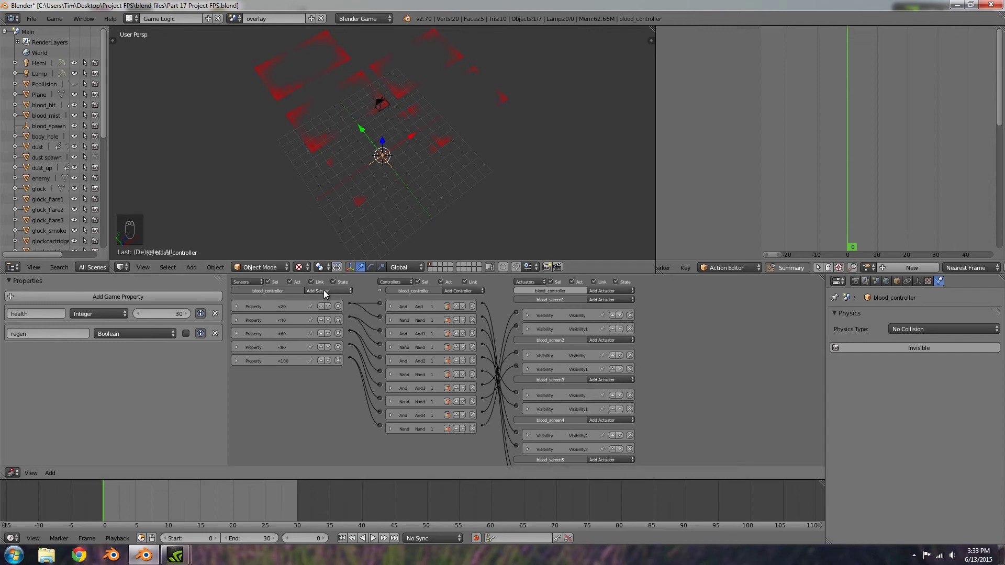
{"action": "middle_click_drag", "start_coordinate": [459, 150], "coordinate": [399, 217]}
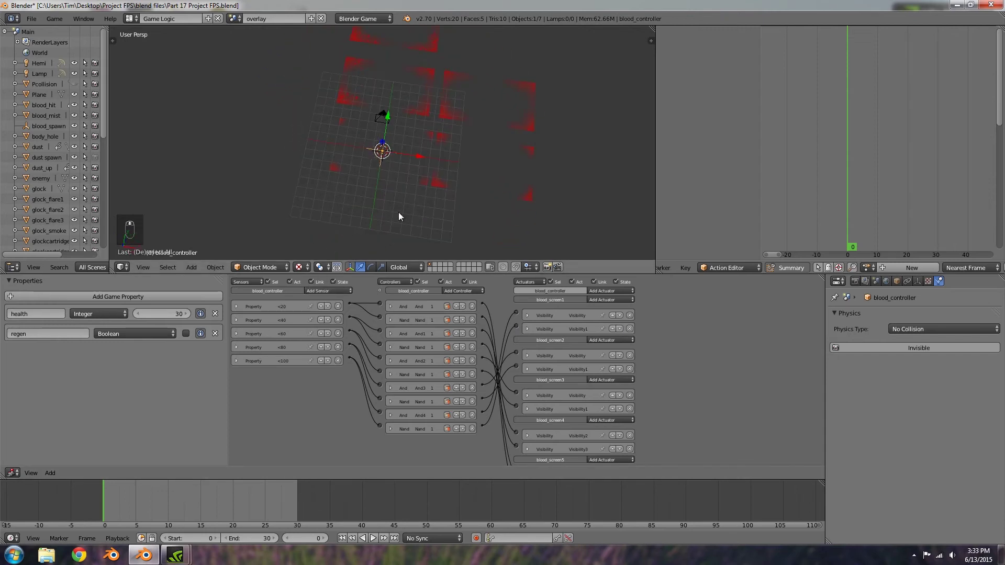
Add a Keyboard sensor for the Z key to blood_controller and link it to a new And controller.
{"action": "left_click", "coordinate": [340, 291]}
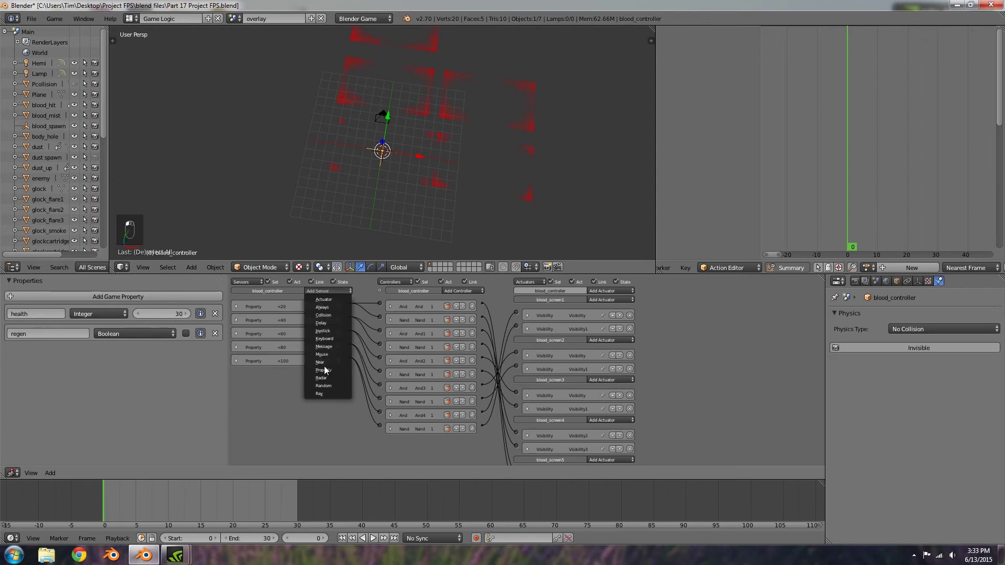
{"action": "left_click", "coordinate": [328, 341]}
{"action": "left_click", "coordinate": [291, 398]}
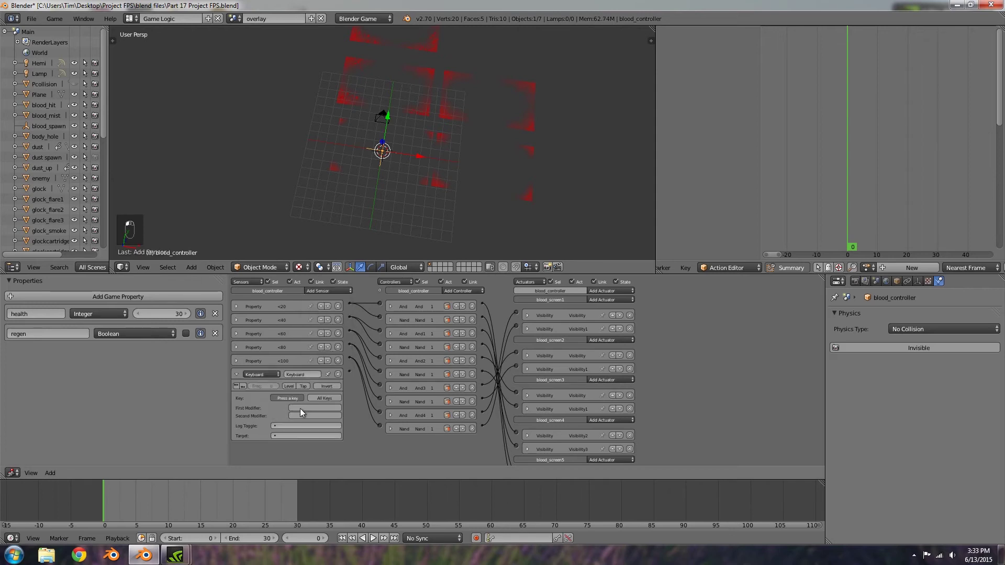
{"action": "middle_click_drag", "start_coordinate": [348, 420], "coordinate": [335, 402]}
{"action": "middle_click_drag", "start_coordinate": [466, 308], "coordinate": [462, 324]}
{"action": "left_click", "coordinate": [455, 289]}
{"action": "left_click", "coordinate": [458, 297]}
{"action": "scroll", "coordinate": [398, 340], "scroll_direction": "down", "scroll_amount": 2}
{"action": "left_click_drag", "start_coordinate": [350, 338], "coordinate": [381, 402]}
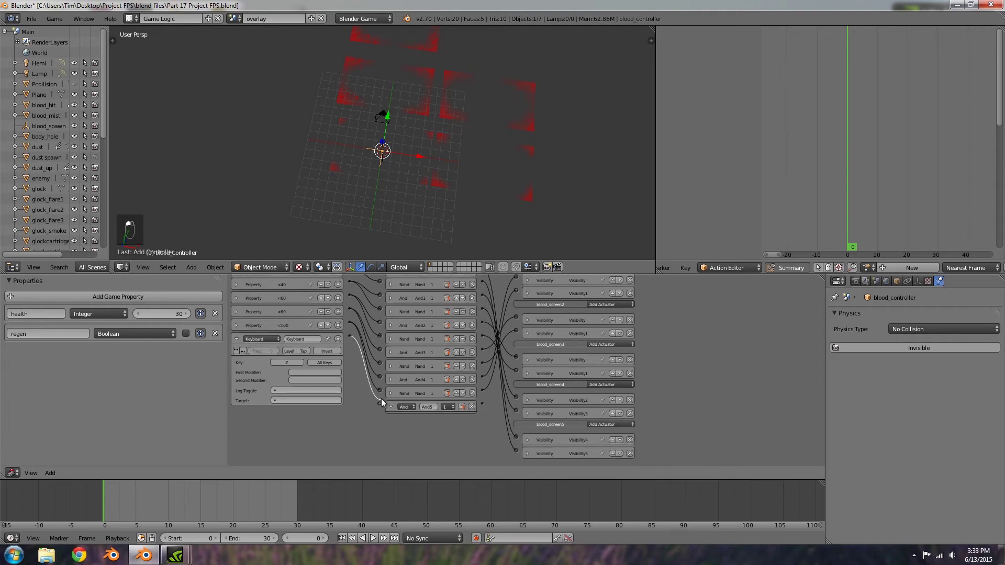
{"action": "scroll", "coordinate": [398, 376], "scroll_direction": "up", "scroll_amount": 3}
Link the new And controller to a new Property actuator in Add mode that adds 1 to health.
{"action": "left_click", "coordinate": [601, 291]}
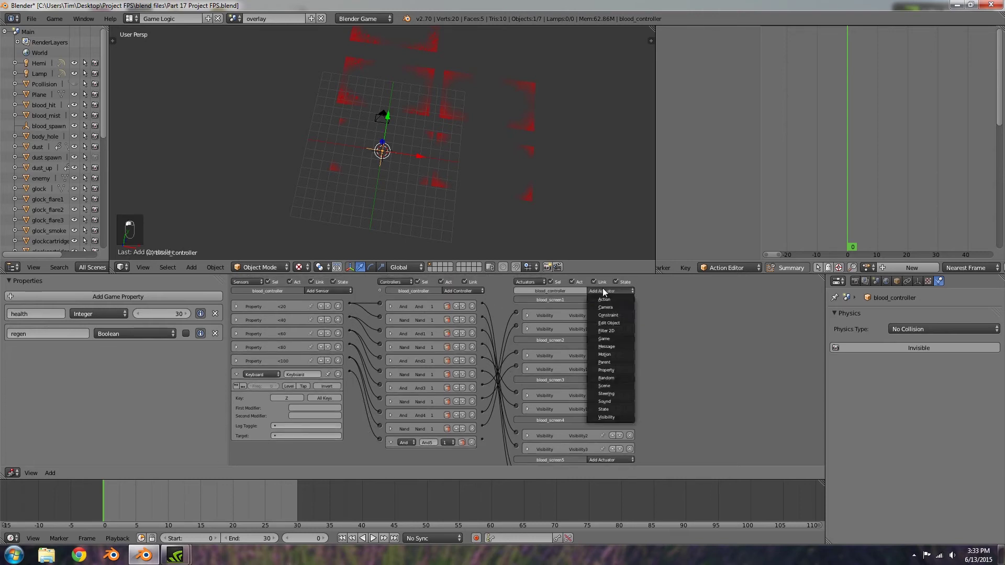
{"action": "left_click", "coordinate": [608, 370]}
{"action": "left_click_drag", "start_coordinate": [480, 442], "coordinate": [516, 303]}
{"action": "left_click", "coordinate": [582, 317]}
{"action": "left_click", "coordinate": [574, 302]}
{"action": "left_click", "coordinate": [579, 328]}
{"action": "left_click", "coordinate": [581, 340]}
{"action": "left_click", "coordinate": [585, 338]}
{"action": "type", "text": "1"}
{"action": "key", "text": "Return"}
Run the game to test how raising health with the test key changes the blood planes, and exit.
{"action": "key", "text": "KP_0"}
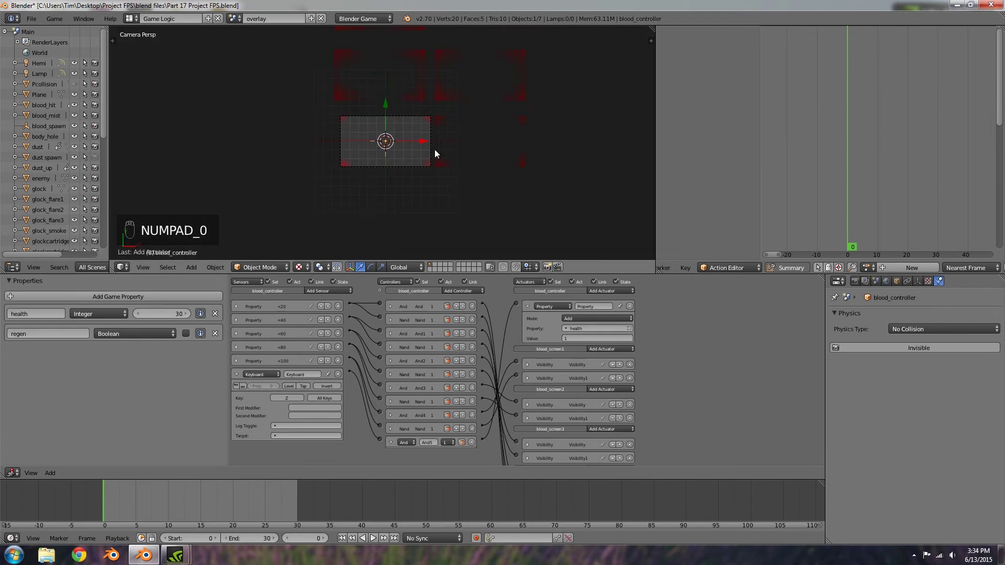
{"action": "mouse_move", "coordinate": [393, 178]}
{"action": "middle_mouse_down"}
{"action": "mouse_move", "coordinate": [408, 154]}
{"action": "mouse_move", "coordinate": [343, 212]}
{"action": "mouse_move", "coordinate": [405, 178]}
{"action": "mouse_move", "coordinate": [397, 164]}
{"action": "middle_mouse_up"}
{"action": "key", "text": "p"}
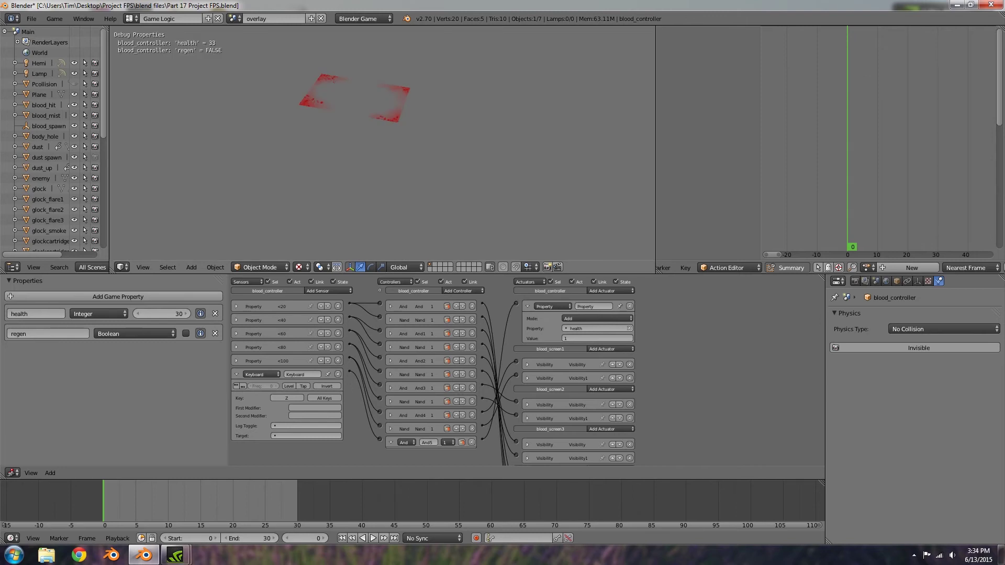
{"action": "key", "text": "Escape"}
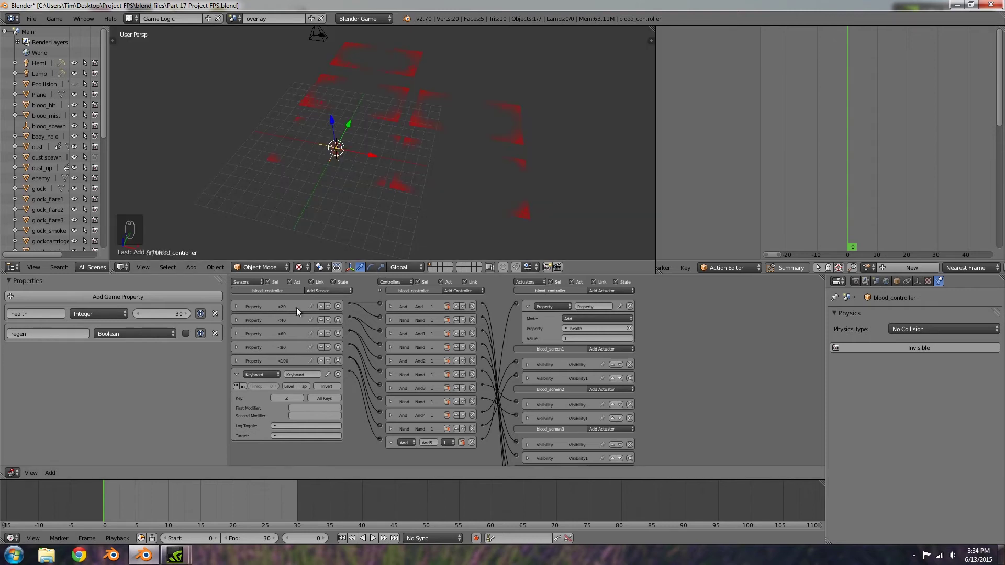
Enable true level triggering on the Keyboard sensor, test the health increase in the game again, and exit.
{"action": "left_click", "coordinate": [236, 385]}
{"action": "key", "text": "p"}
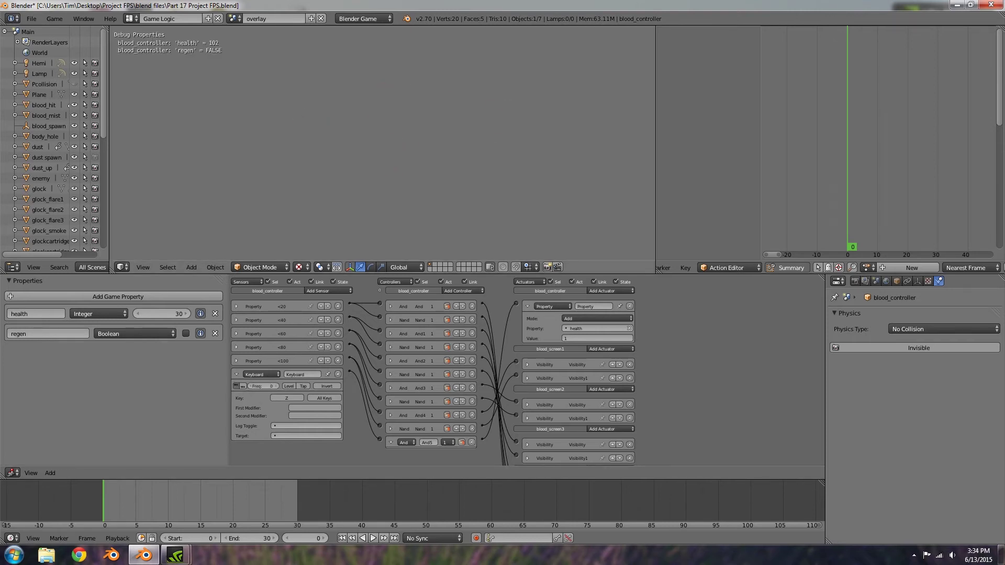
{"action": "key", "text": "Escape"}
Remove the test Property actuator, its And controller and the Keyboard sensor, and collapse blood_controller's actuator list.
{"action": "left_click", "coordinate": [630, 306]}
{"action": "left_click", "coordinate": [471, 443]}
{"action": "left_click", "coordinate": [337, 374]}
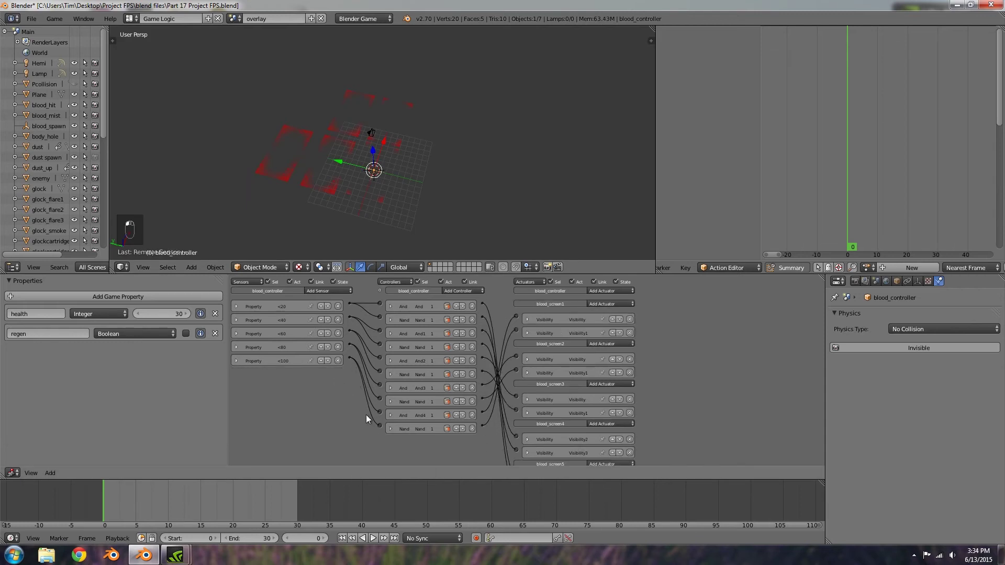
{"action": "left_click", "coordinate": [550, 290]}
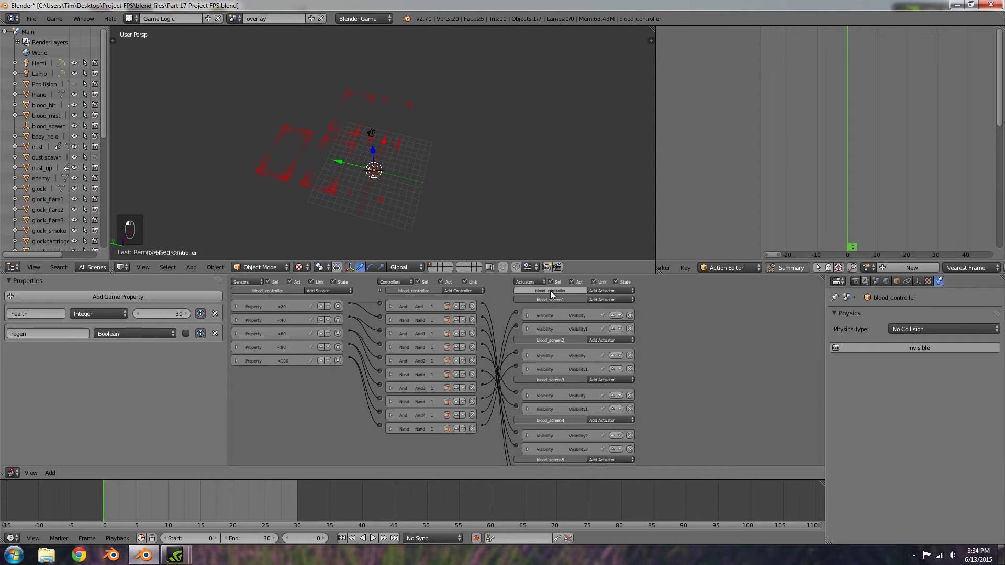
Add a Property sensor to blood_controller that checks whether regen equals True.
{"action": "left_click", "coordinate": [298, 291]}
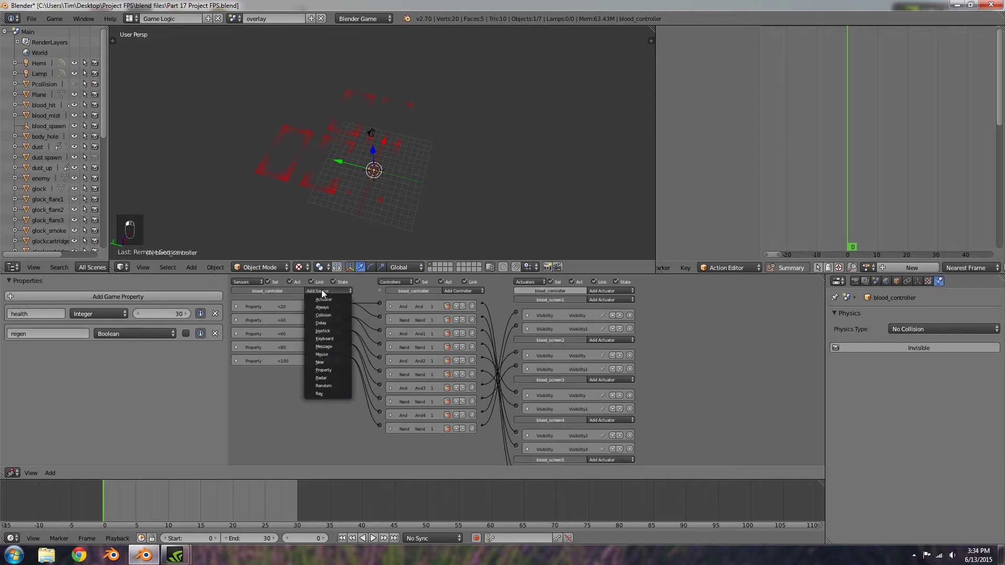
{"action": "left_click", "coordinate": [325, 367]}
{"action": "scroll", "coordinate": [294, 369], "scroll_direction": "down", "scroll_amount": 2}
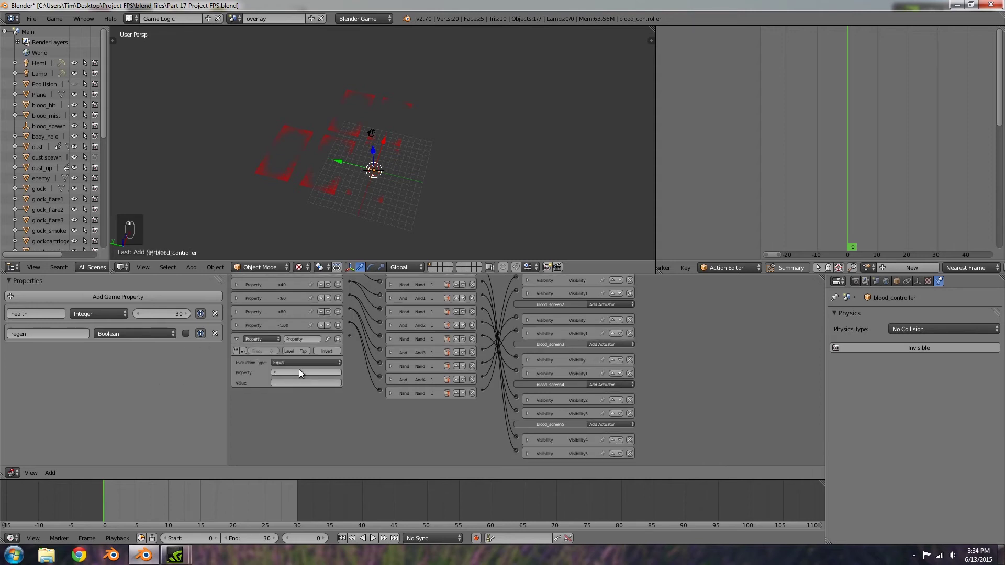
{"action": "left_click", "coordinate": [300, 372]}
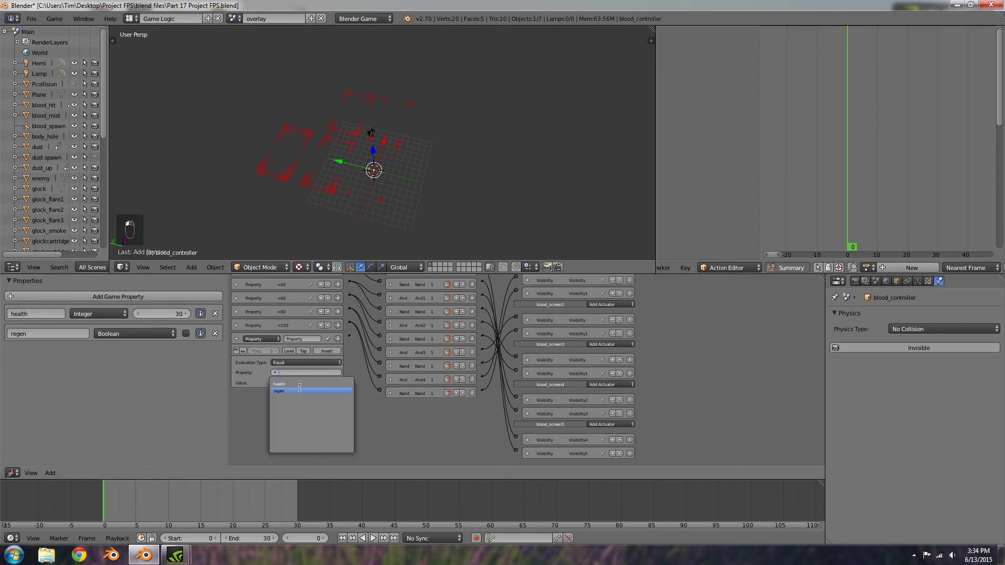
{"action": "left_click", "coordinate": [300, 390]}
{"action": "scroll", "coordinate": [319, 332], "scroll_direction": "up", "scroll_amount": 1}
{"action": "left_click", "coordinate": [288, 401]}
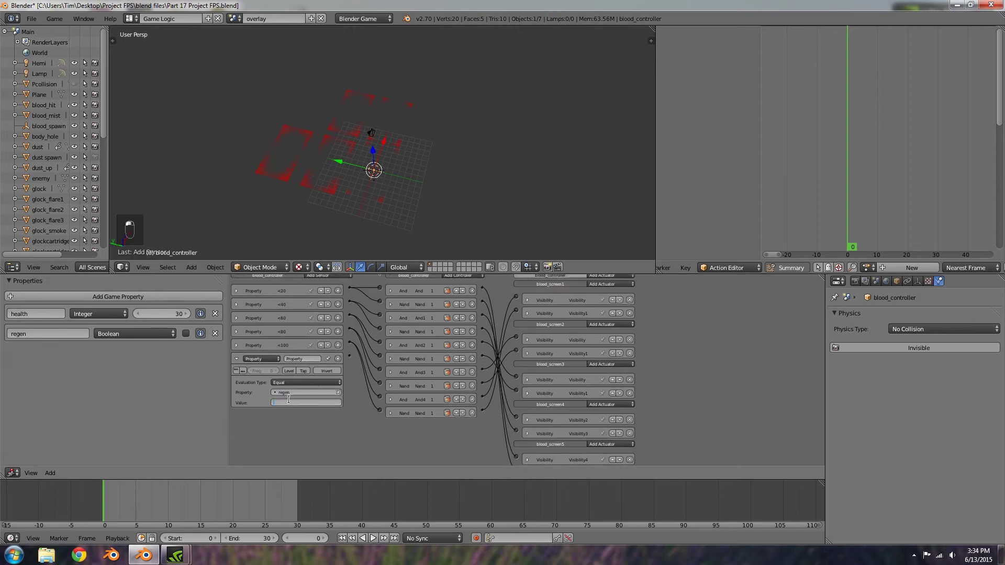
{"action": "key", "text": "Return"}
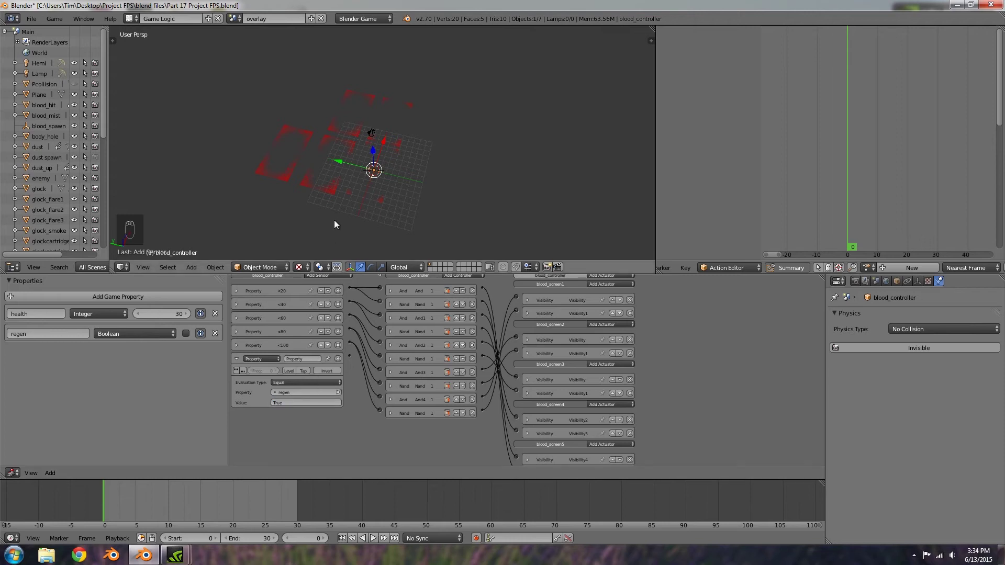
Add a second Property sensor to blood_controller and assign it the health property.
{"action": "left_click", "coordinate": [313, 276]}
{"action": "left_click", "coordinate": [317, 354]}
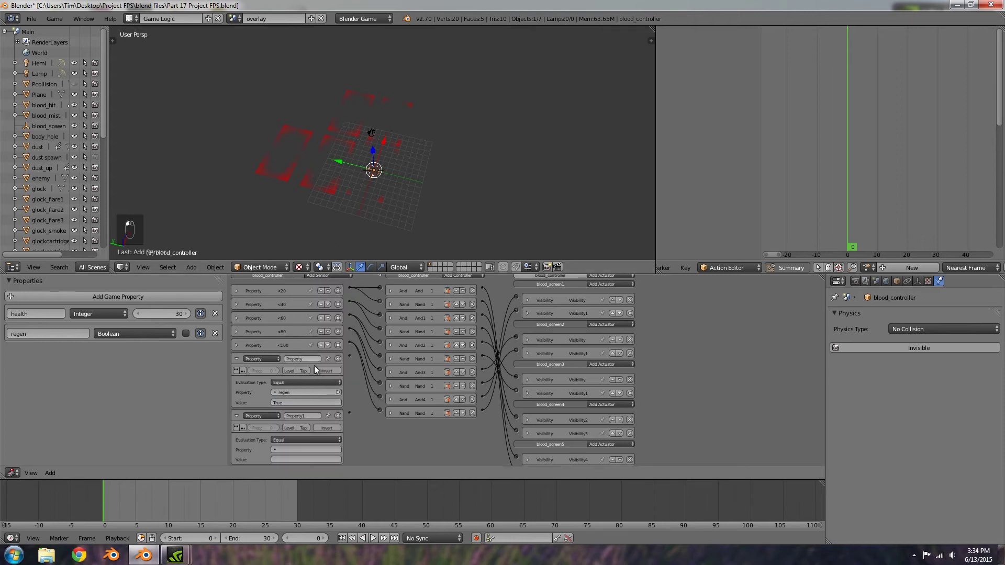
{"action": "scroll", "coordinate": [299, 395], "scroll_direction": "down", "scroll_amount": 1}
{"action": "left_click", "coordinate": [291, 432]}
{"action": "left_click", "coordinate": [294, 442]}
{"action": "left_click", "coordinate": [294, 439]}
Set the health sensor's evaluation type to Interval with a minimum of 1 and a maximum of 99.
{"action": "left_click", "coordinate": [290, 420]}
{"action": "left_click", "coordinate": [283, 403]}
{"action": "left_click", "coordinate": [290, 419]}
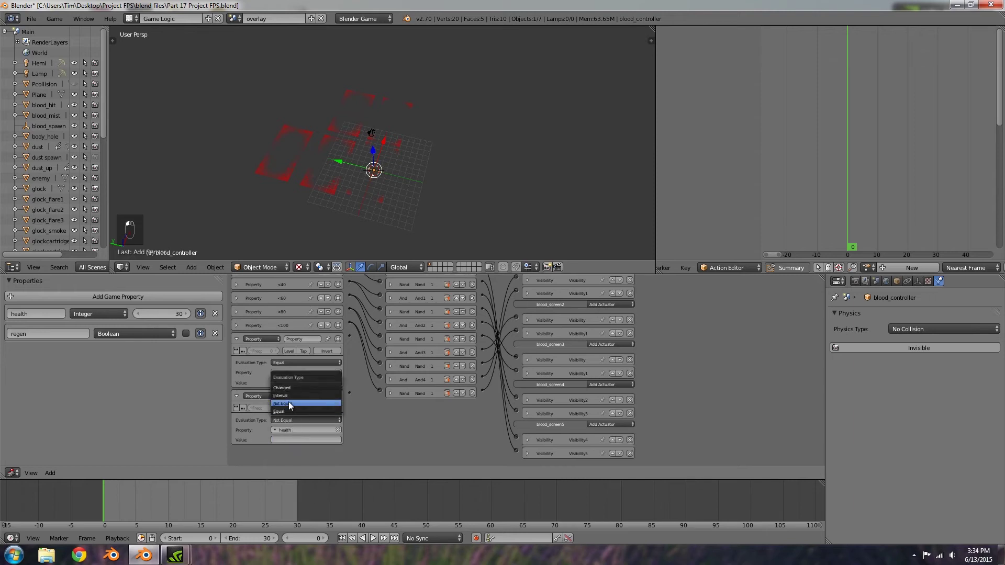
{"action": "left_click", "coordinate": [287, 403]}
{"action": "left_click", "coordinate": [288, 440]}
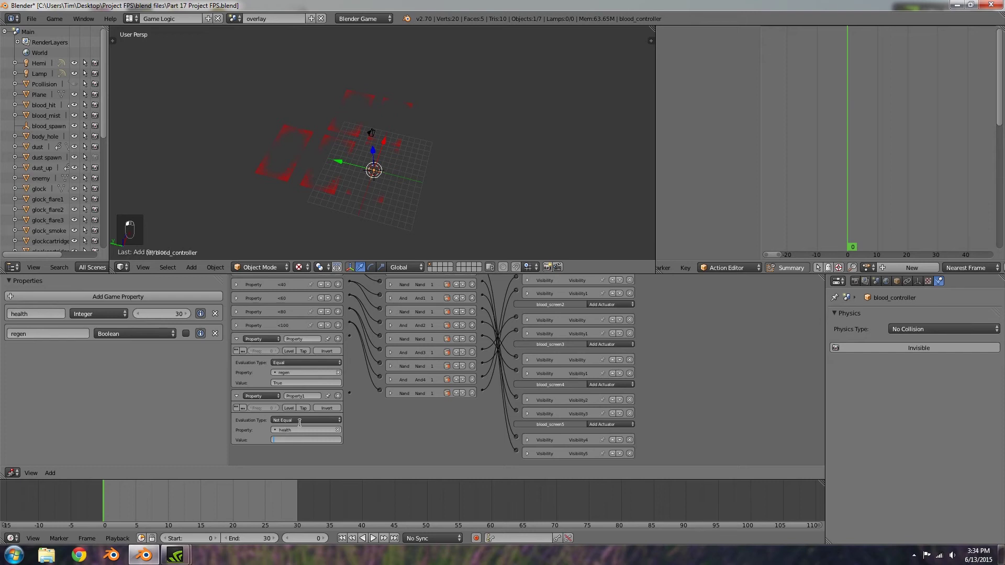
{"action": "left_click", "coordinate": [295, 420]}
{"action": "left_click", "coordinate": [293, 396]}
{"action": "left_click", "coordinate": [272, 440]}
{"action": "type", "text": "1"}
{"action": "key", "text": "Return"}
{"action": "type", "text": "99"}
{"action": "left_click", "coordinate": [382, 445]}
Add an And controller to blood_controller and link the regen and health sensors to it.
{"action": "scroll", "coordinate": [463, 380], "scroll_direction": "up", "scroll_amount": 2}
{"action": "left_click", "coordinate": [450, 290]}
{"action": "left_click", "coordinate": [451, 298]}
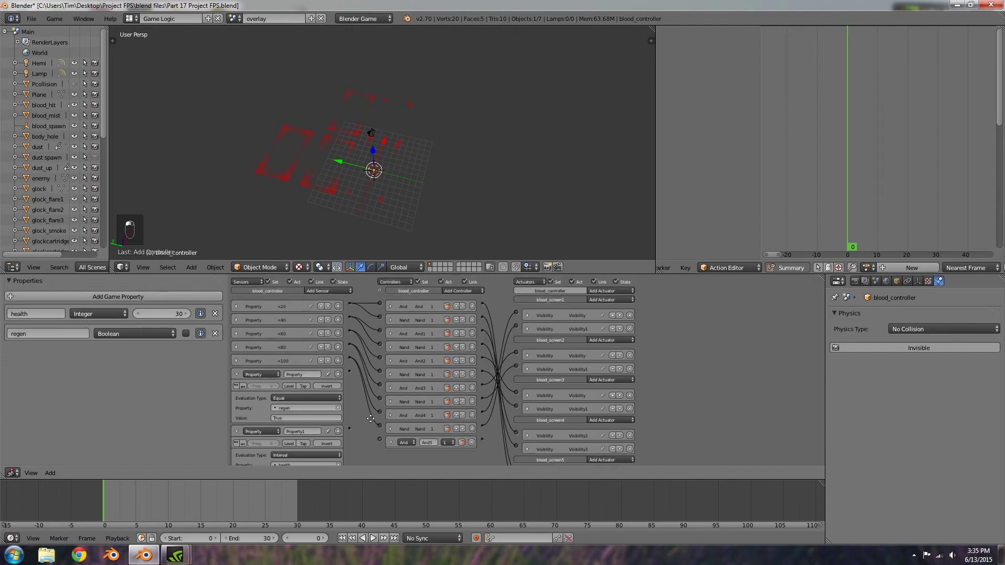
{"action": "scroll", "coordinate": [366, 397], "scroll_direction": "down", "scroll_amount": 2}
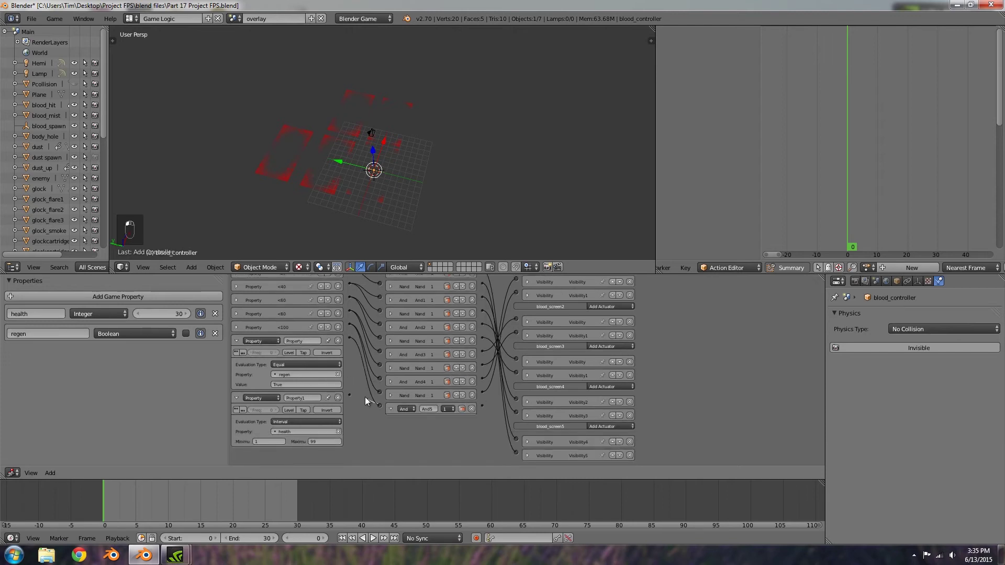
Enable true level triggering on the regen and health sensors with a frequency of 15, and collapse both sensors.
{"action": "left_click", "coordinate": [237, 352]}
{"action": "type", "text": "15"}
{"action": "left_click", "coordinate": [237, 410]}
{"action": "key", "text": "Return"}
{"action": "left_click", "coordinate": [237, 341]}
{"action": "left_click", "coordinate": [237, 355]}
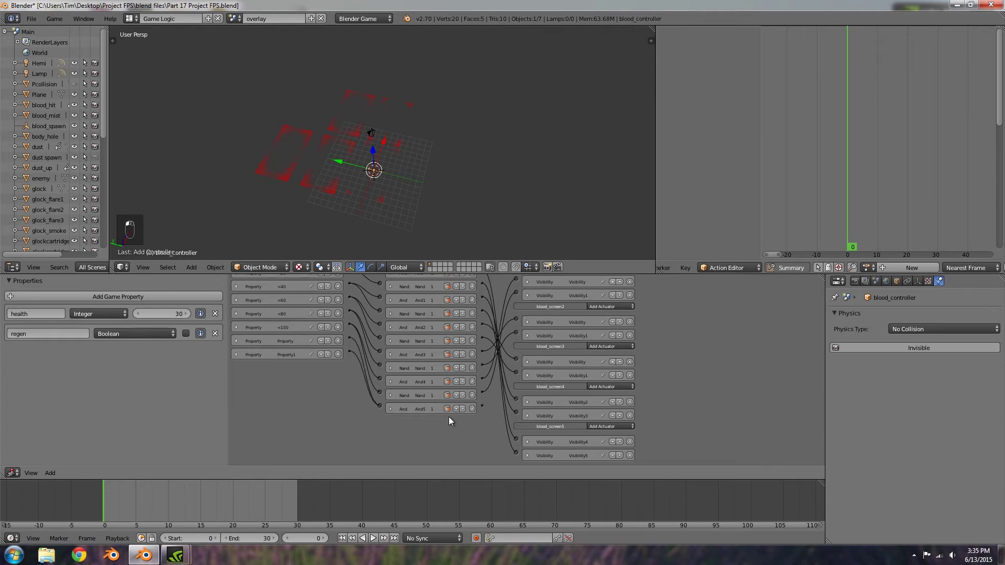
Add a Property actuator linked to the And5 controller, in Add mode on health with a value of 1.
{"action": "scroll", "coordinate": [449, 418], "scroll_direction": "up", "scroll_amount": 3}
{"action": "left_click", "coordinate": [592, 291]}
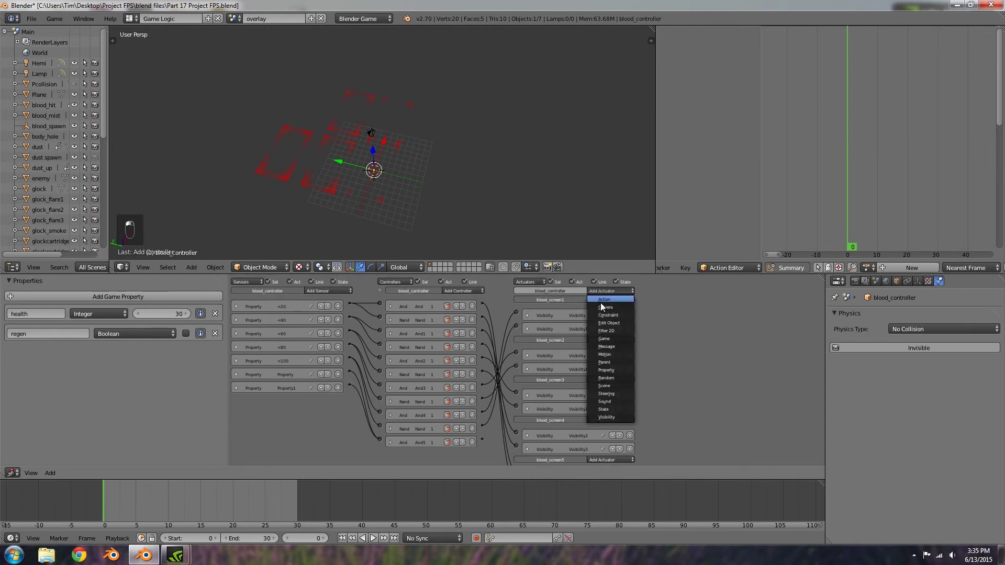
{"action": "left_click", "coordinate": [606, 370]}
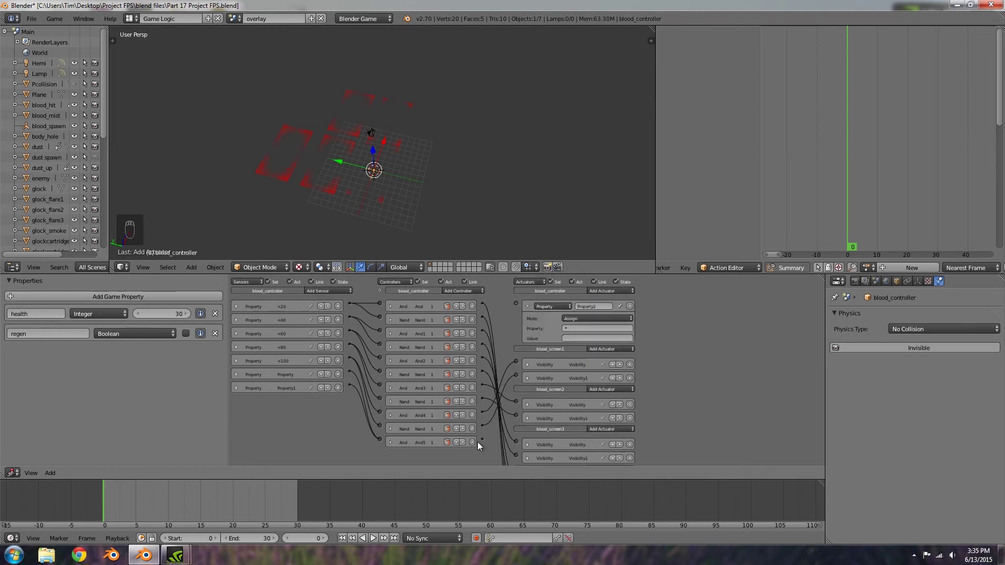
{"action": "left_click", "coordinate": [590, 318]}
{"action": "left_click", "coordinate": [576, 302]}
{"action": "left_click", "coordinate": [579, 328]}
{"action": "left_click", "coordinate": [581, 339]}
{"action": "left_click", "coordinate": [585, 339]}
{"action": "type", "text": "1"}
{"action": "left_click", "coordinate": [670, 352]}
Set blood_controller's health property to 2 and run the game with regen off.
{"action": "left_click_drag", "start_coordinate": [170, 315], "coordinate": [146, 315]}
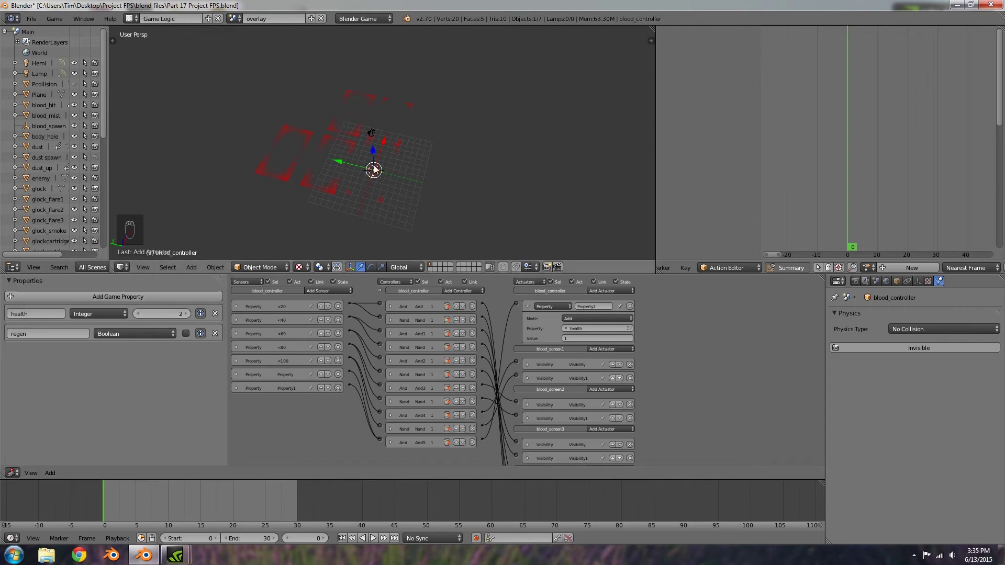
{"action": "middle_click_drag", "start_coordinate": [396, 138], "coordinate": [368, 117]}
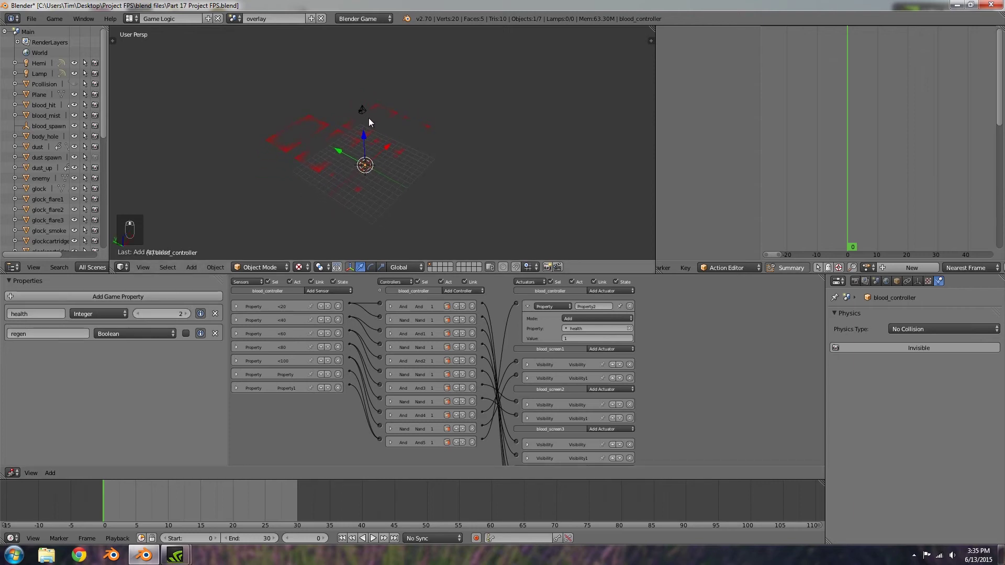
{"action": "key", "text": "p"}
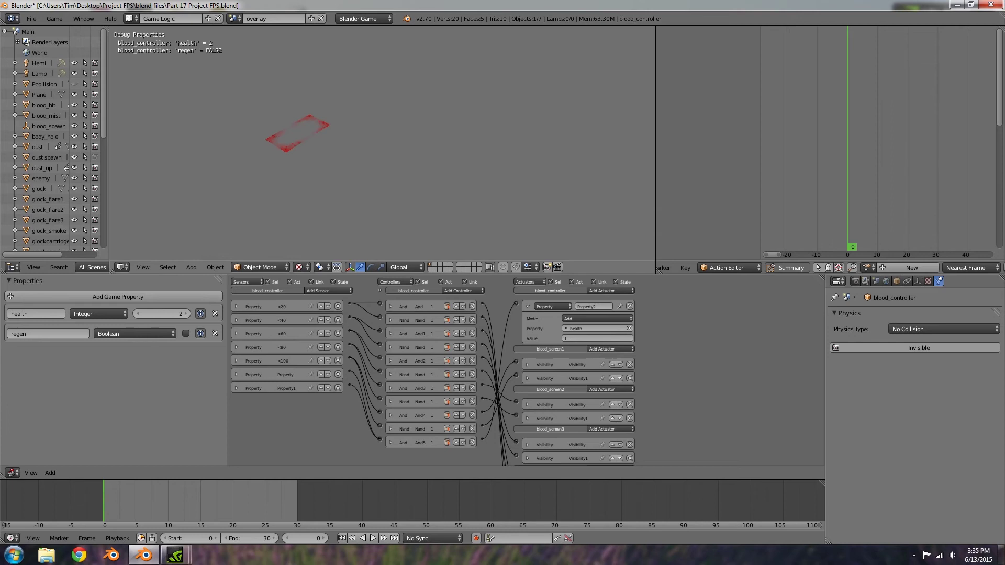
Exit the game, turn on the regen property, and run the game again to test health regeneration.
{"action": "key", "text": "Escape"}
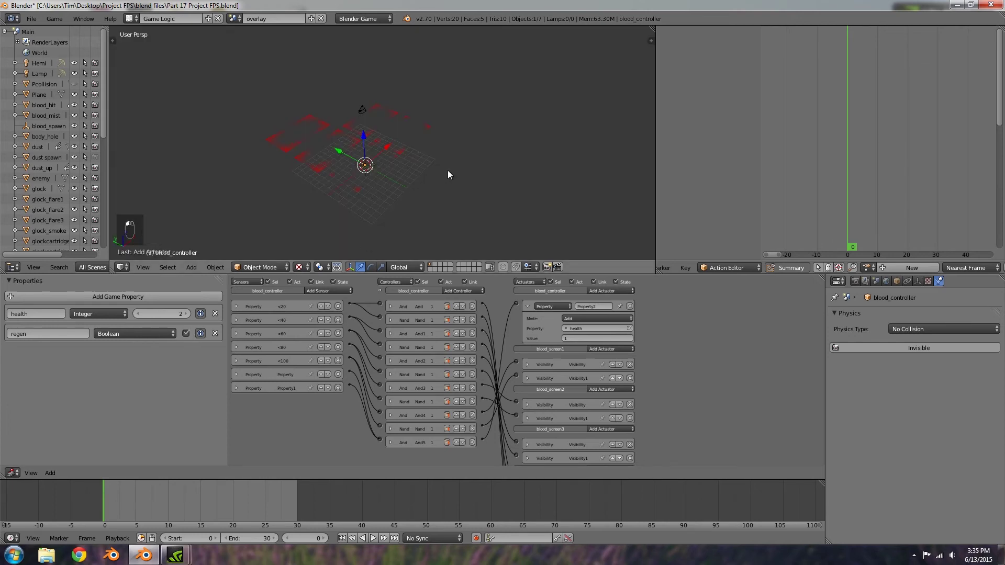
{"action": "key", "text": "p"}
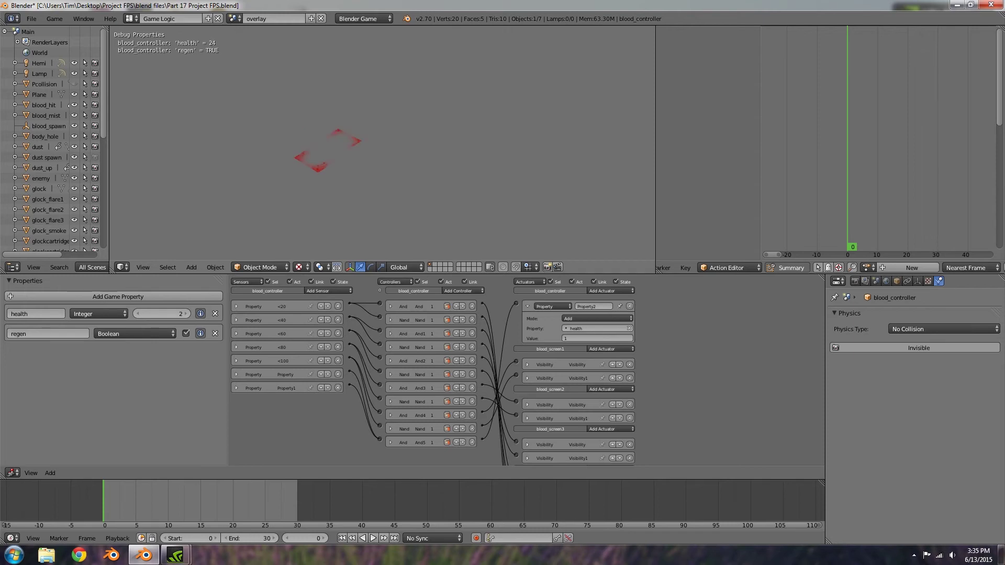
Exit the game and snap the 3D cursor to the blood_screen1 plane.
{"action": "key", "text": "Escape"}
{"action": "right_click", "coordinate": [381, 184]}
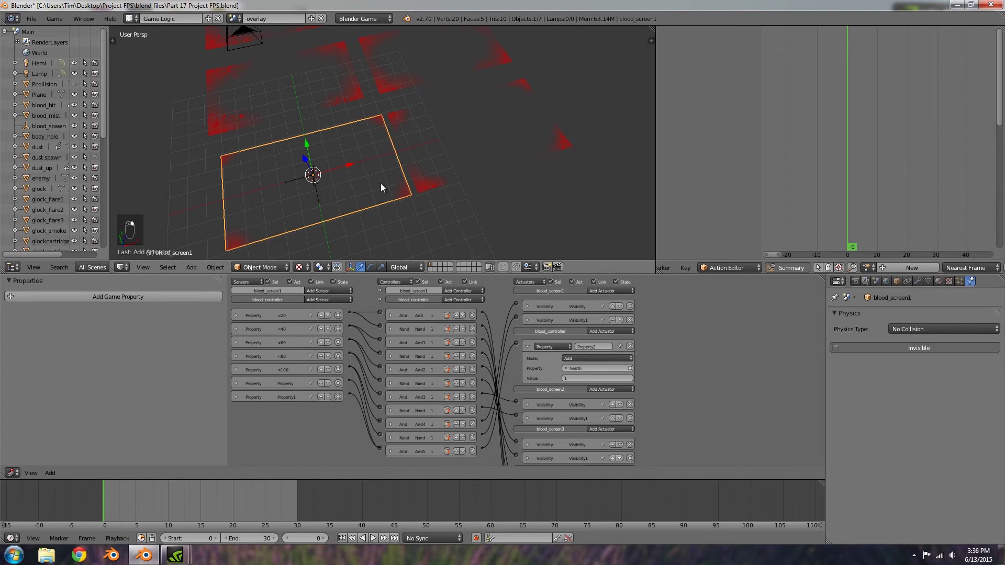
{"action": "middle_click_drag", "start_coordinate": [351, 197], "coordinate": [350, 207]}
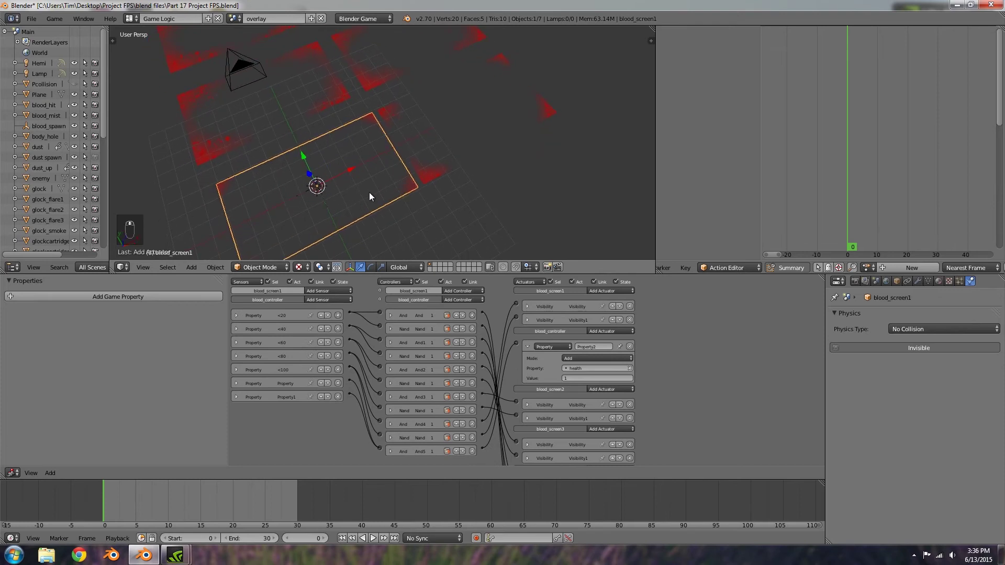
{"action": "key", "text": "shift+s"}
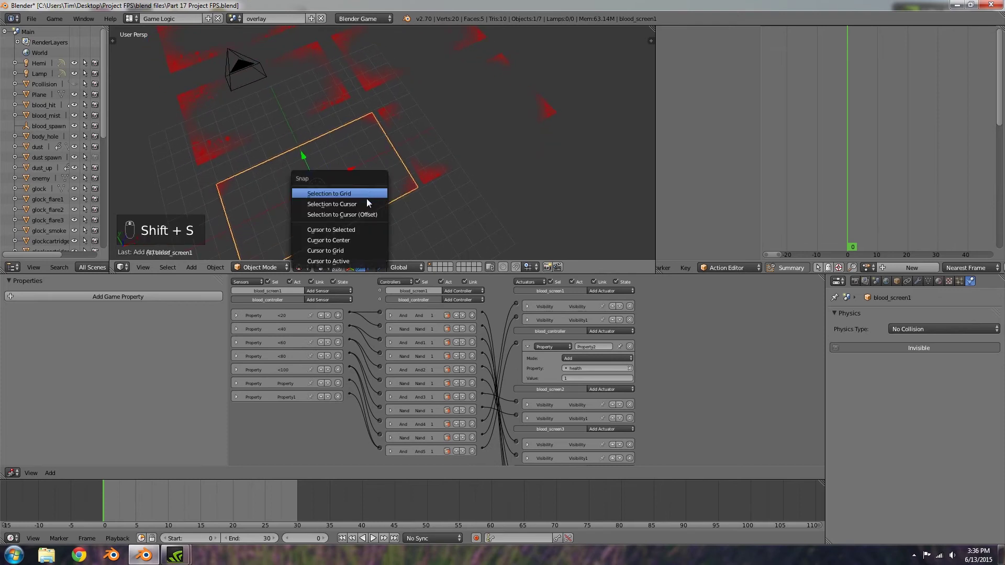
{"action": "left_click", "coordinate": [350, 230]}
Snap the blood_screen2 and blood_screen3 planes to the 3D cursor so they stack on blood_screen1.
{"action": "scroll", "coordinate": [419, 152], "scroll_direction": "down", "scroll_amount": 3}
{"action": "right_click", "coordinate": [434, 141]}
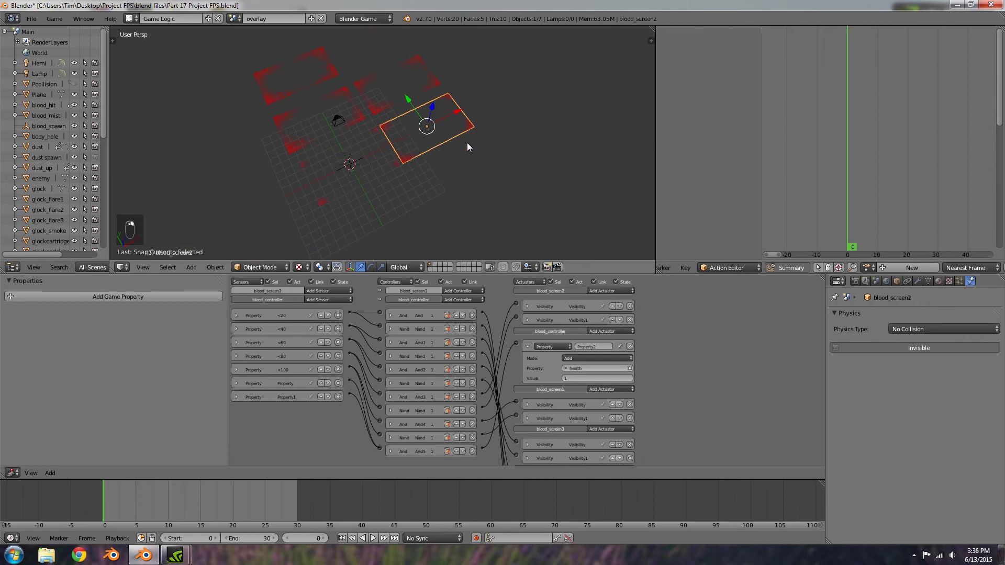
{"action": "key", "text": "shift+s"}
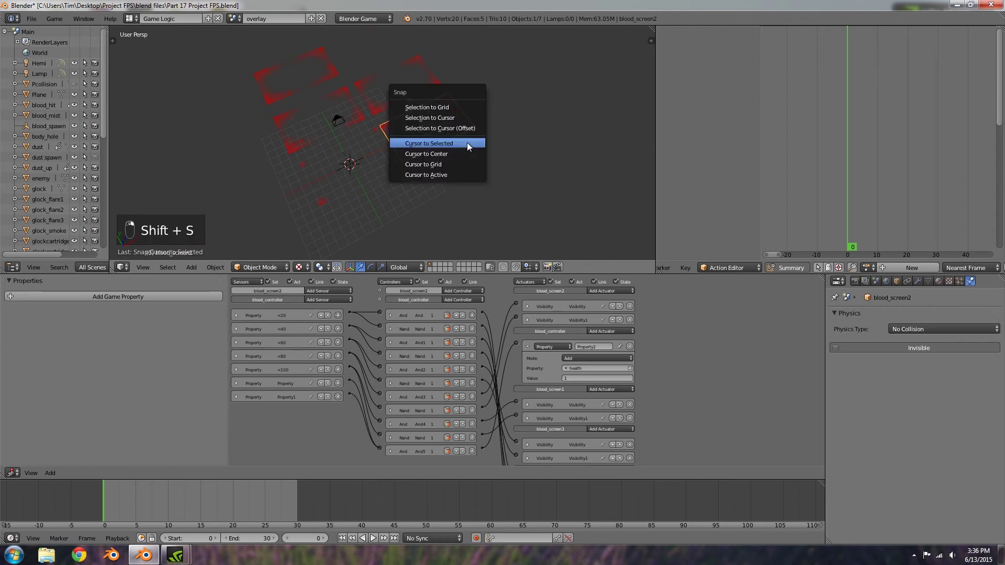
{"action": "left_click", "coordinate": [438, 119]}
{"action": "right_click", "coordinate": [407, 92]}
{"action": "key", "text": "shift+s"}
{"action": "left_click", "coordinate": [407, 92]}
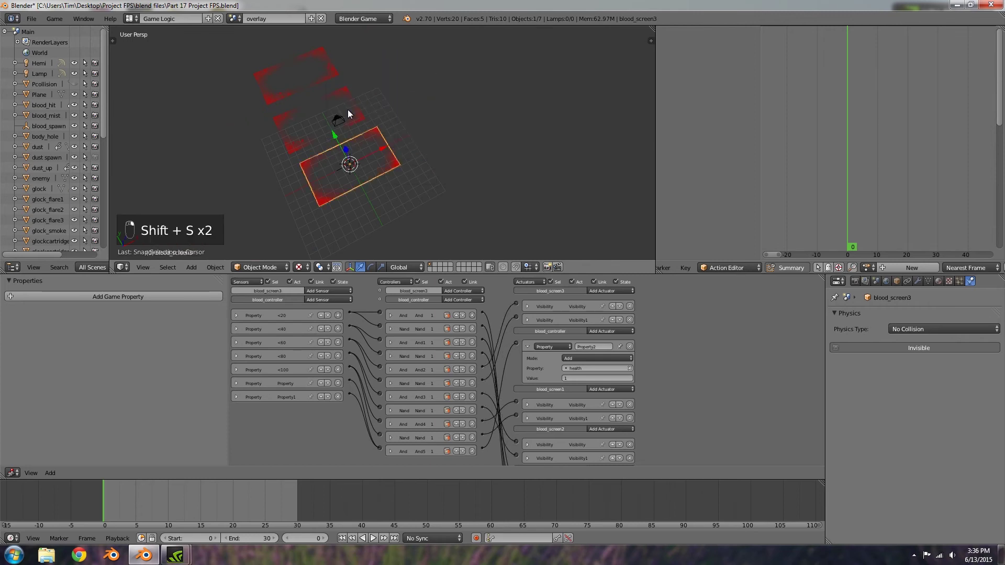
Snap the blood_screen4 and blood_screen5 planes to the 3D cursor.
{"action": "right_click", "coordinate": [323, 114]}
{"action": "key", "text": "shift+s"}
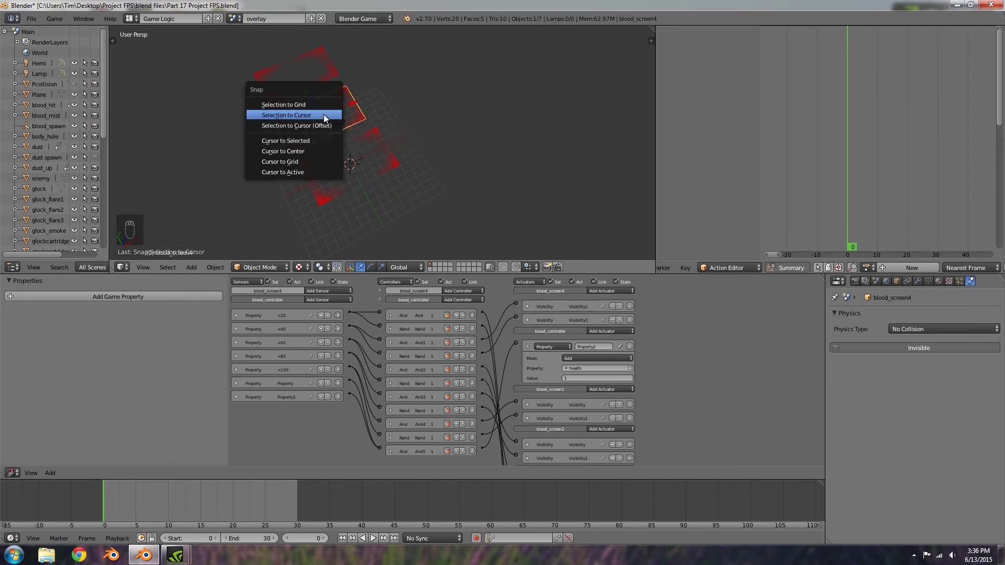
{"action": "left_click", "coordinate": [323, 114]}
{"action": "right_click", "coordinate": [314, 87]}
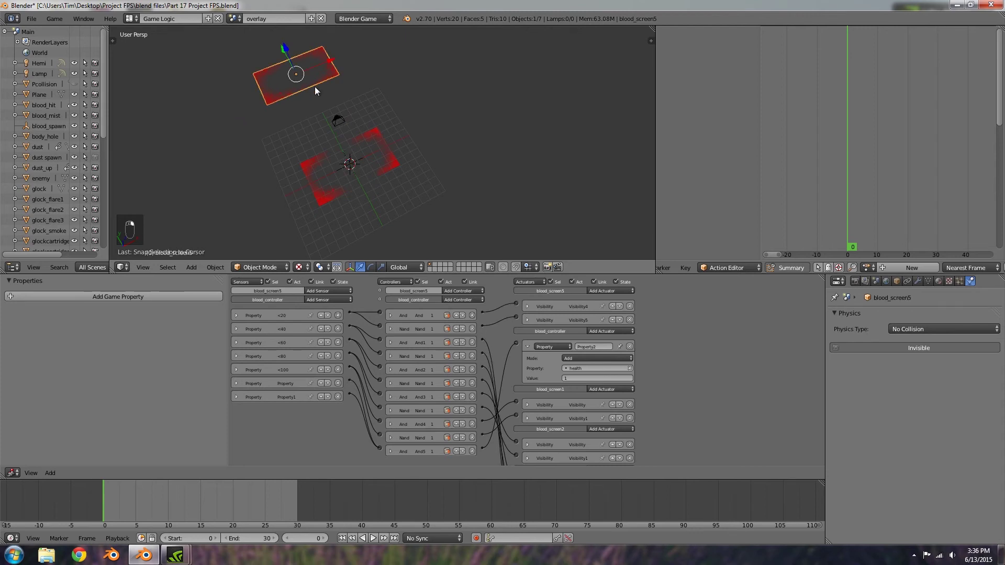
{"action": "key", "text": "shift+s"}
{"action": "left_click", "coordinate": [317, 88]}
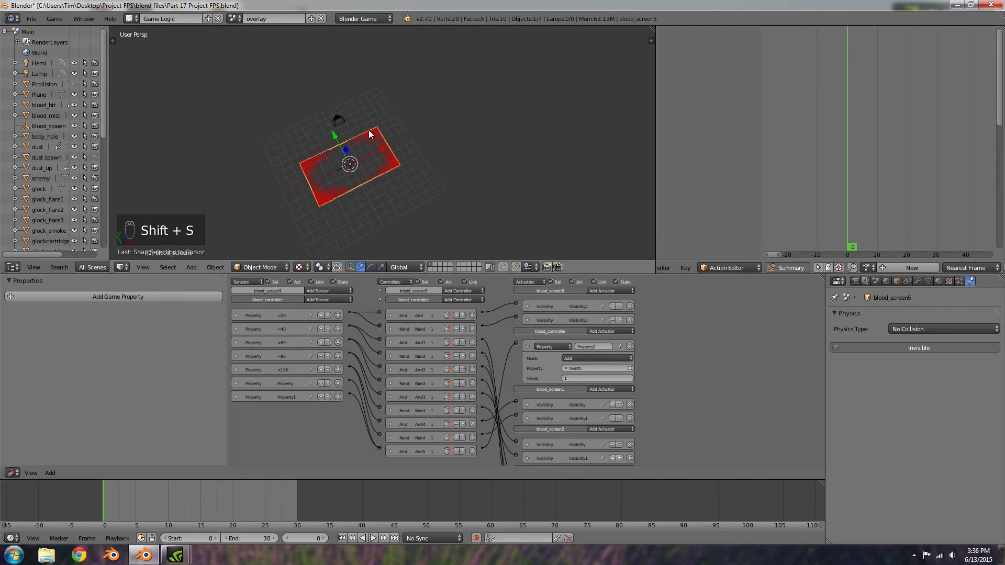
Run the game from the camera view to test the stacked blood overlay, and exit it.
{"action": "key", "text": "KP_0"}
{"action": "scroll", "coordinate": [425, 177], "scroll_direction": "up", "scroll_amount": 5}
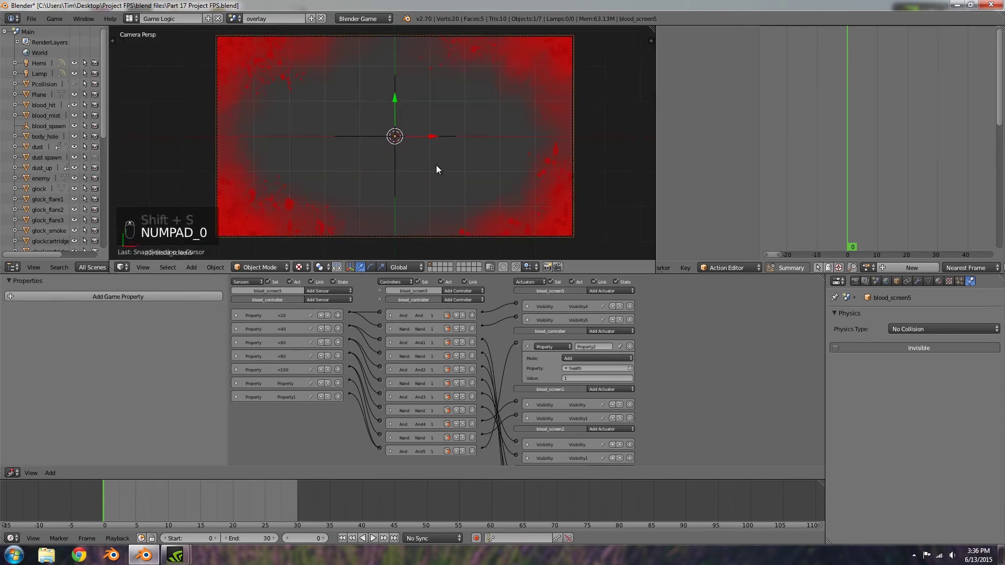
{"action": "key", "text": "p"}
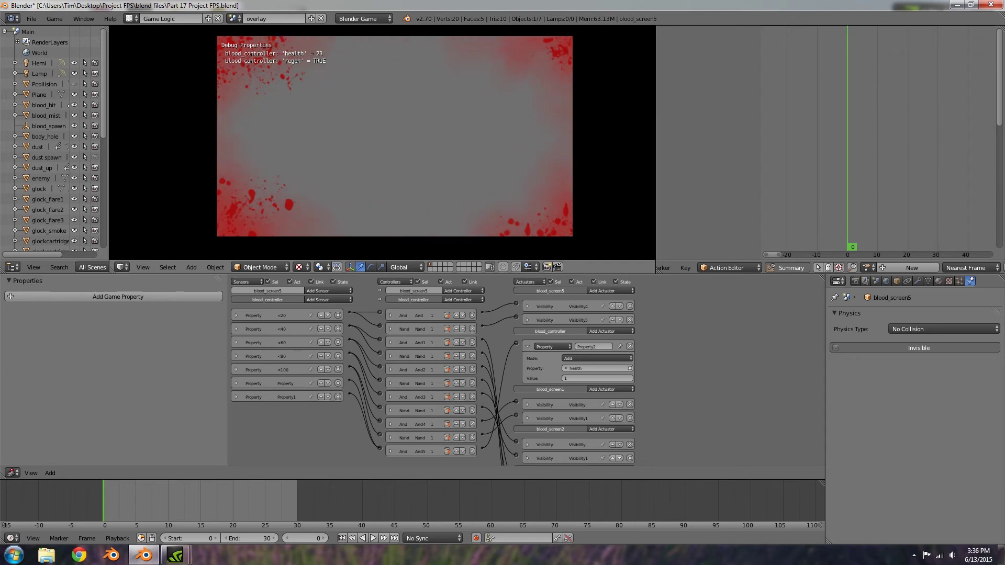
{"action": "key", "text": "Escape"}
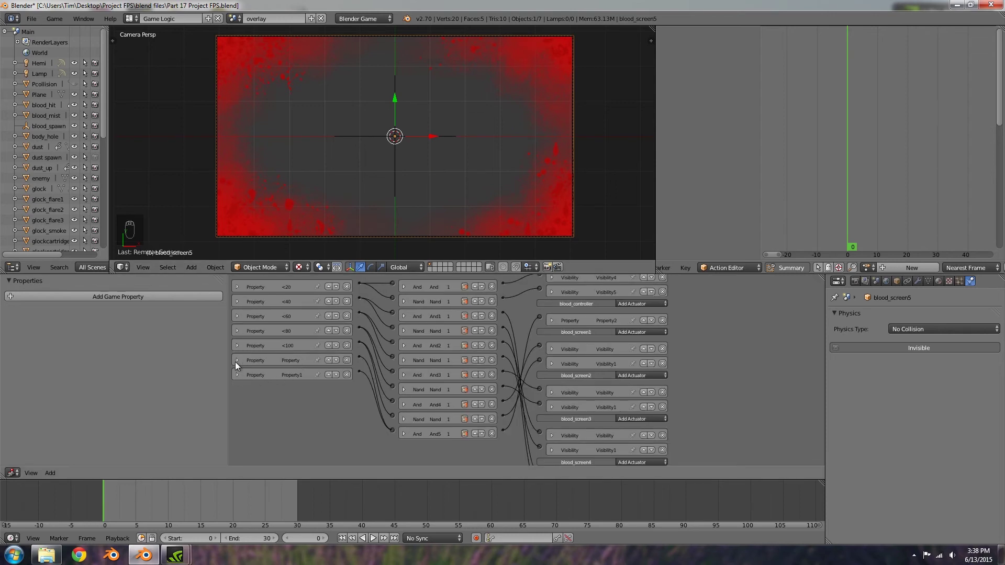
Rename the Property sensor that checks regen equals True as regen, and collapse it.
{"action": "left_click", "coordinate": [237, 360]}
{"action": "left_click", "coordinate": [306, 360]}
{"action": "type", "text": "regen"}
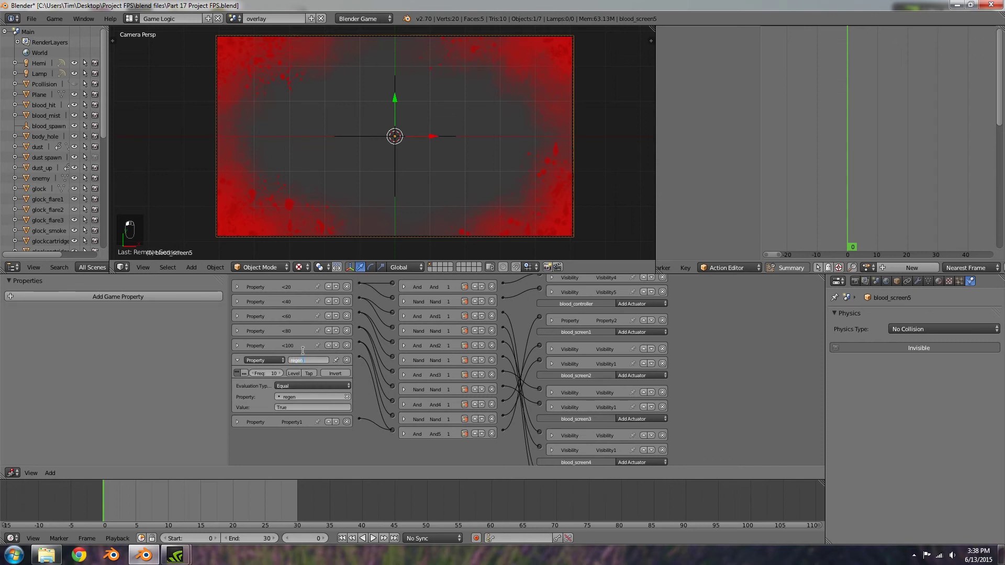
{"action": "left_click", "coordinate": [237, 360]}
Rename the health interval sensor Property1 as health_regen and collapse it.
{"action": "left_click", "coordinate": [237, 375]}
{"action": "left_click", "coordinate": [297, 374]}
{"action": "type", "text": "heal"}
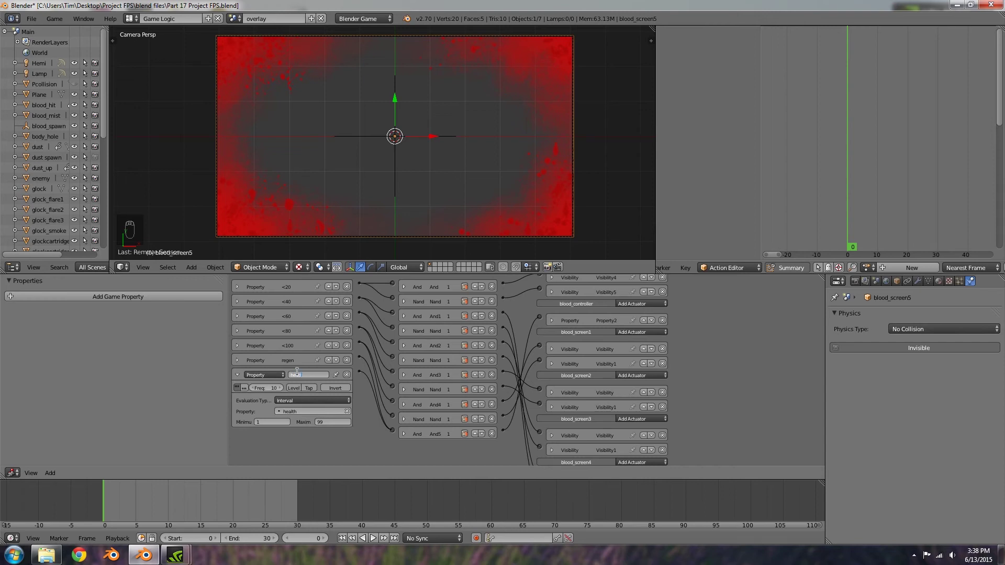
{"action": "key", "text": "BackSpace"}
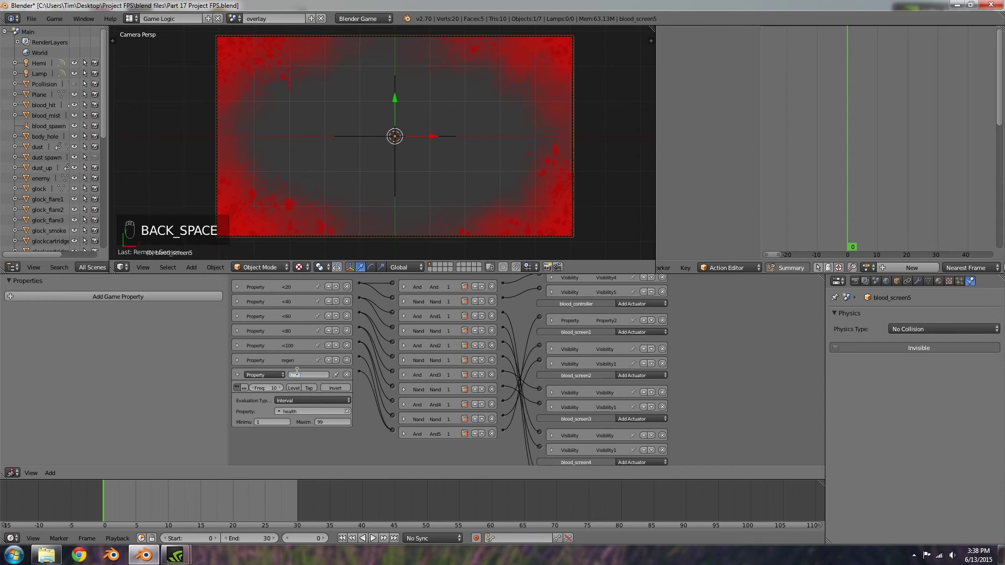
{"action": "type", "text": "alth_regen"}
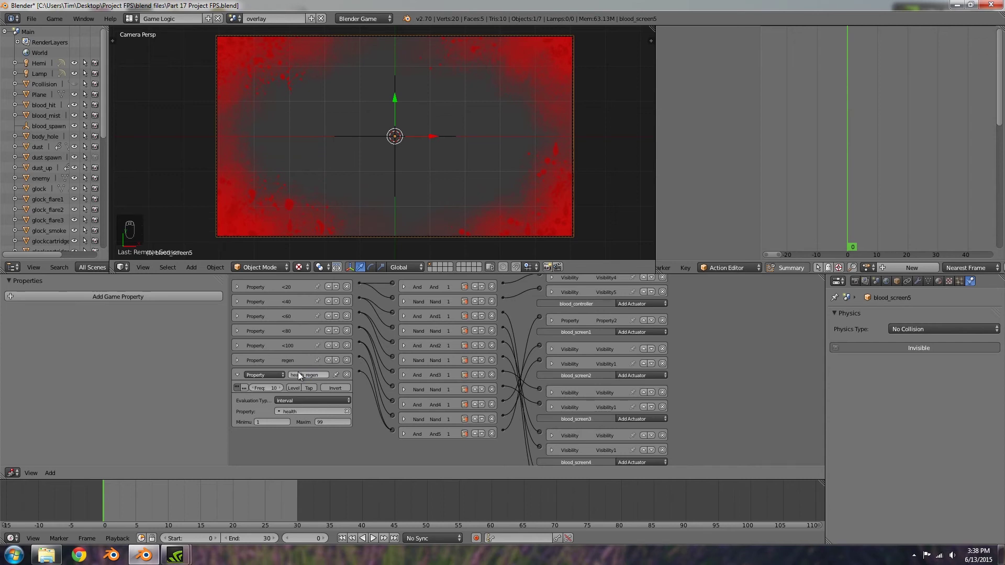
{"action": "left_click", "coordinate": [237, 375]}
Add a Message sensor to blood_controller with the subject bullet_hit and name the sensor bullet_hit.
{"action": "scroll", "coordinate": [366, 313], "scroll_direction": "up", "scroll_amount": 2}
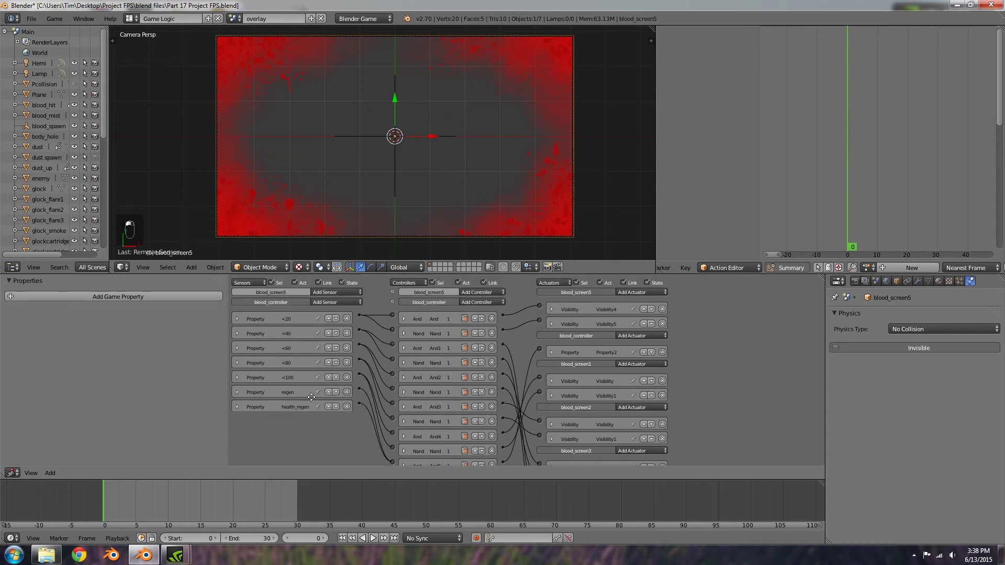
{"action": "left_click", "coordinate": [330, 301]}
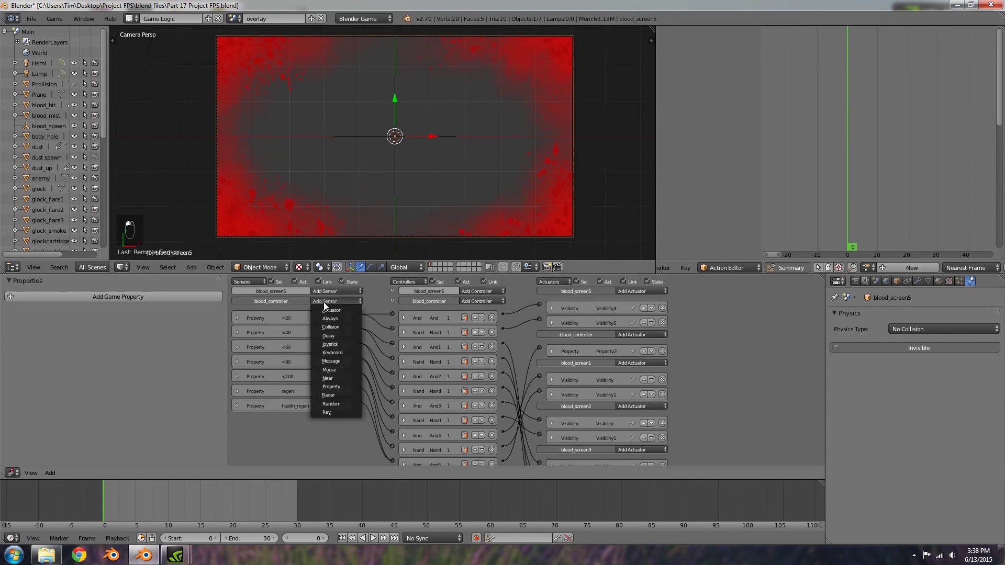
{"action": "left_click", "coordinate": [346, 361]}
{"action": "scroll", "coordinate": [314, 363], "scroll_direction": "down", "scroll_amount": 2}
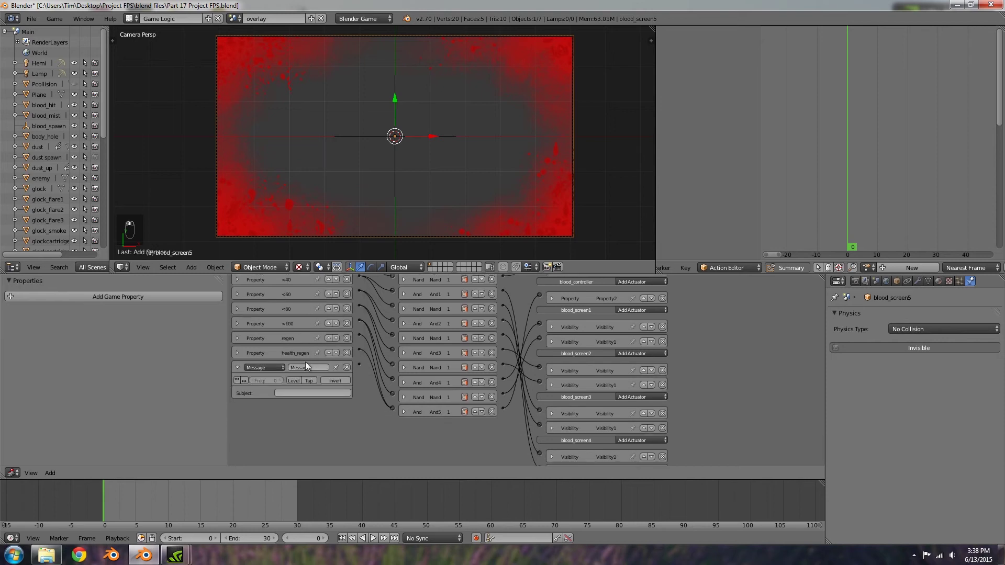
{"action": "key", "text": "Return"}
{"action": "left_click", "coordinate": [310, 391]}
{"action": "key", "text": "BackSpace"}
{"action": "type", "text": "bu"}
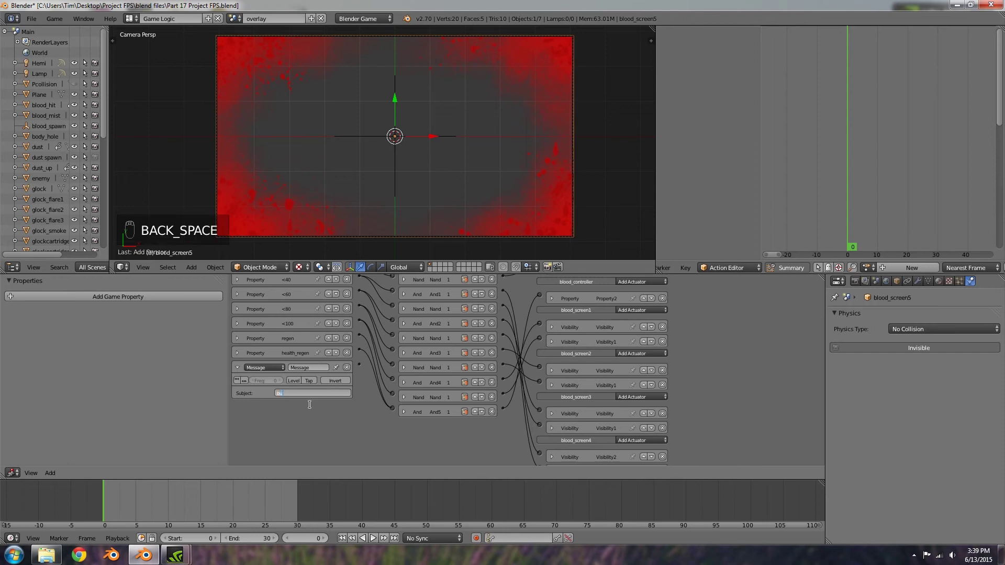
{"action": "type", "text": "llet_hit"}
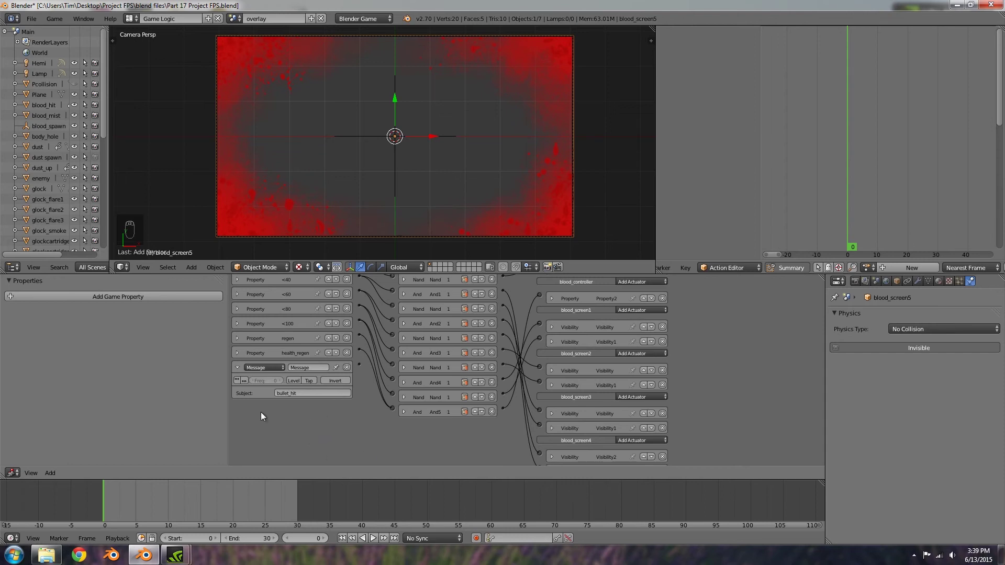
{"action": "left_click", "coordinate": [306, 366]}
{"action": "type", "text": "_h"}
Add an And controller to blood_controller and link the bullet_hit sensor to it.
{"action": "scroll", "coordinate": [428, 324], "scroll_direction": "up", "scroll_amount": 2}
{"action": "left_click", "coordinate": [469, 287]}
{"action": "left_click", "coordinate": [470, 293]}
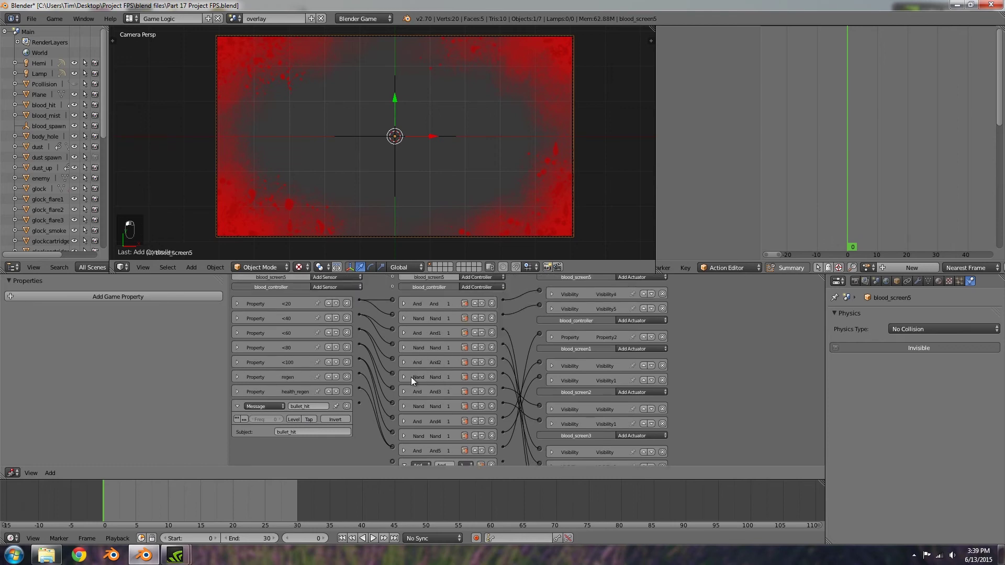
{"action": "scroll", "coordinate": [411, 377], "scroll_direction": "down", "scroll_amount": 2}
{"action": "left_click_drag", "start_coordinate": [359, 366], "coordinate": [392, 423]}
{"action": "mouse_move", "coordinate": [483, 343]}
{"action": "middle_mouse_down"}
{"action": "mouse_move", "coordinate": [482, 395]}
{"action": "mouse_move", "coordinate": [501, 342]}
{"action": "middle_mouse_up"}
{"action": "middle_click_drag", "start_coordinate": [597, 304], "coordinate": [603, 341]}
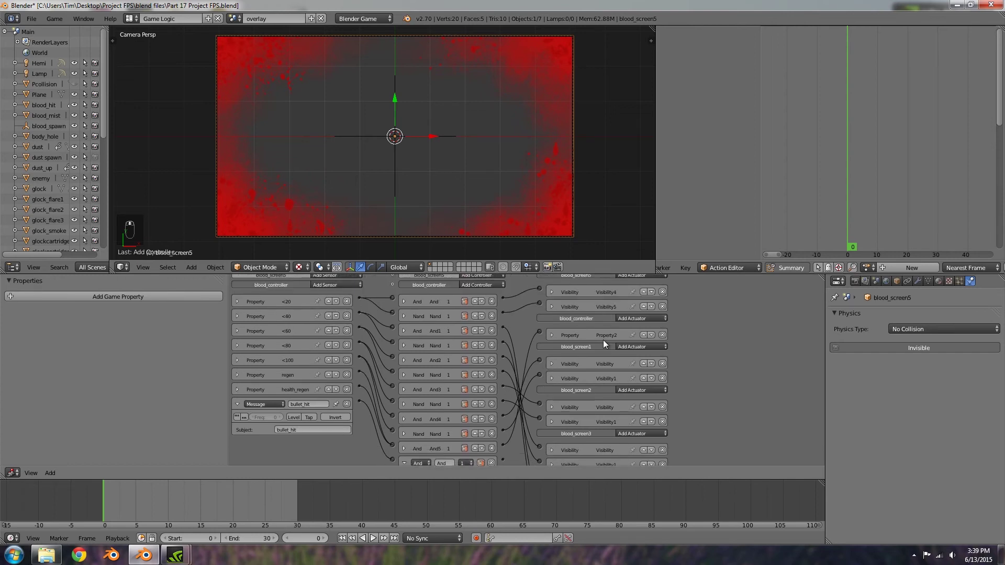
Add a Property actuator to blood_controller in Add mode on health with a value of -25, and collapse the bullet_hit sensor.
{"action": "left_click", "coordinate": [638, 319]}
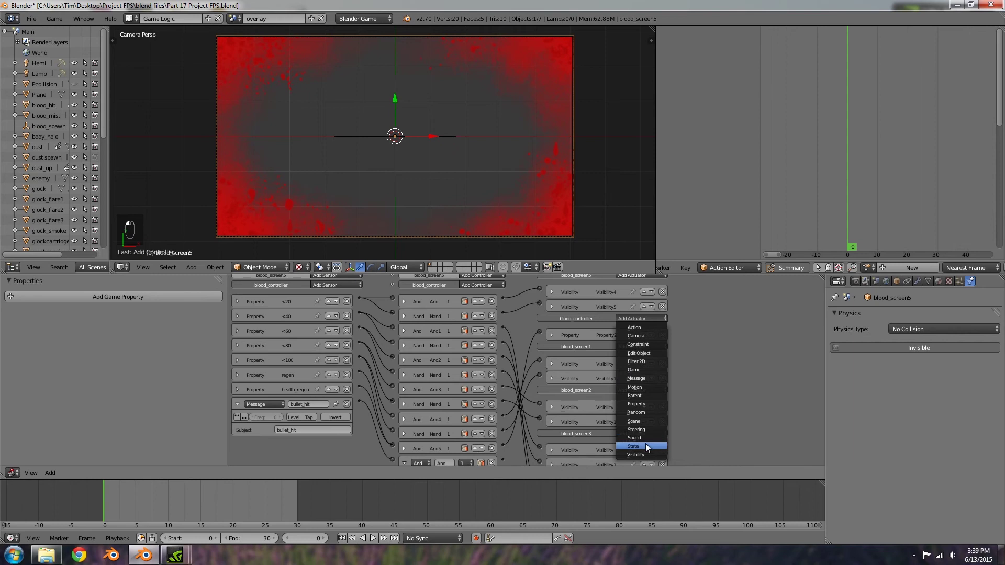
{"action": "left_click", "coordinate": [640, 404]}
{"action": "scroll", "coordinate": [608, 358], "scroll_direction": "down", "scroll_amount": 1}
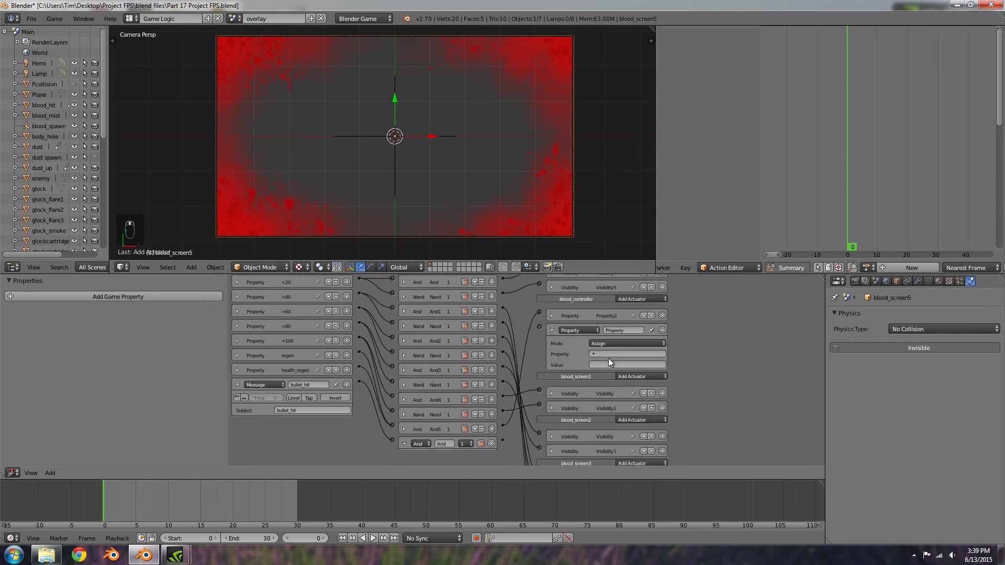
{"action": "left_click", "coordinate": [609, 344]}
{"action": "left_click", "coordinate": [606, 325]}
{"action": "left_click", "coordinate": [607, 355]}
{"action": "left_click", "coordinate": [607, 366]}
{"action": "left_click", "coordinate": [609, 365]}
{"action": "type", "text": "-25"}
{"action": "key", "text": "Return"}
{"action": "left_click", "coordinate": [237, 386]}
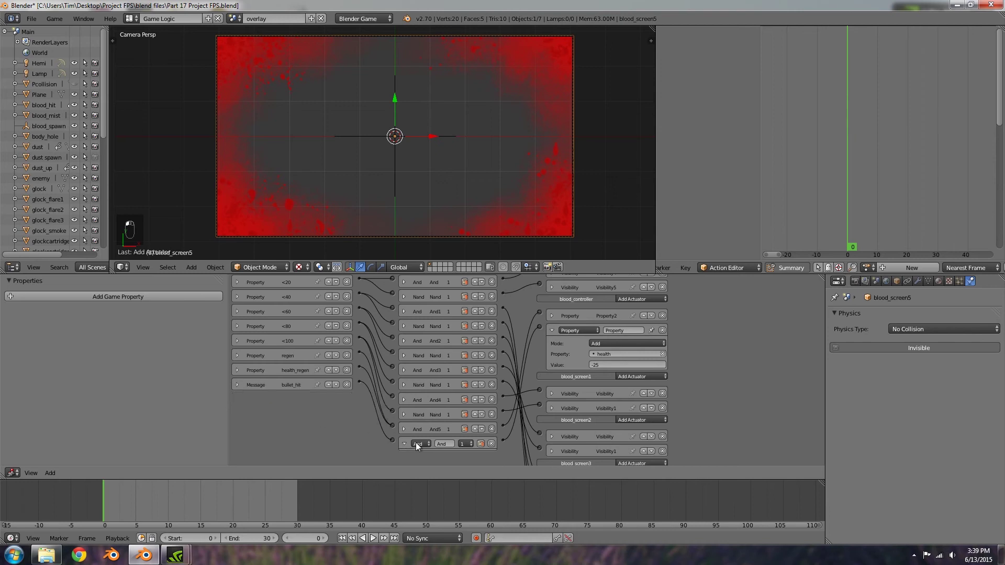
Change the new Property actuator's value to -33, and collapse it along with the new And controller.
{"action": "left_click", "coordinate": [621, 363]}
{"action": "key", "text": "BackSpace"}
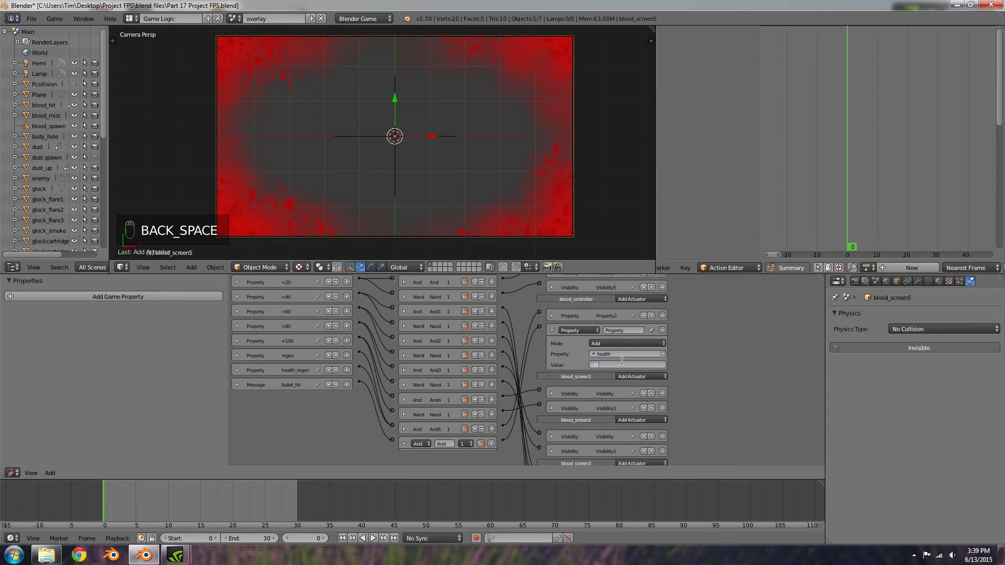
{"action": "left_click", "coordinate": [720, 395]}
{"action": "left_click", "coordinate": [406, 444]}
{"action": "left_click", "coordinate": [552, 330]}
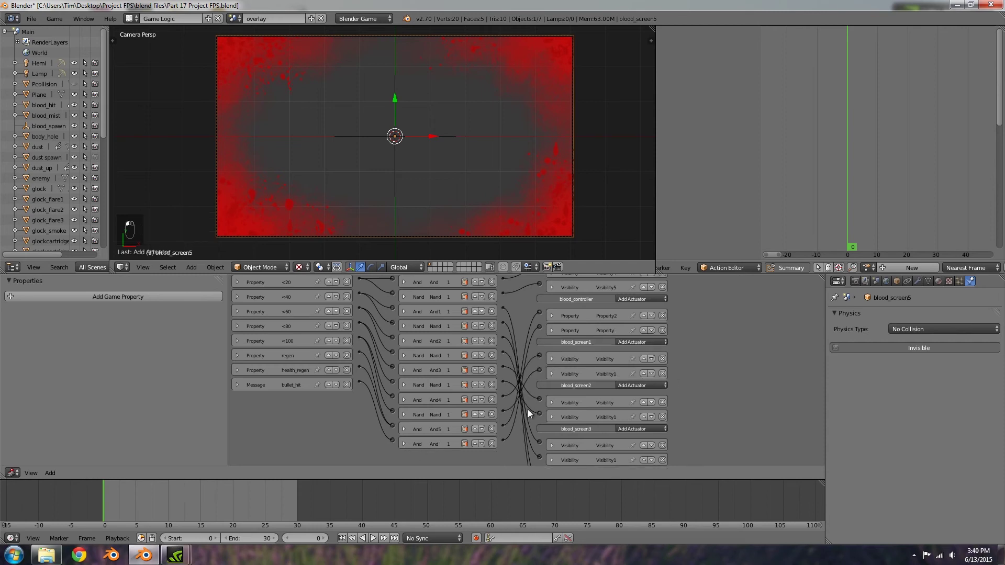
{"action": "left_click", "coordinate": [238, 386]}
{"action": "left_click", "coordinate": [238, 385]}
{"action": "left_click", "coordinate": [552, 330]}
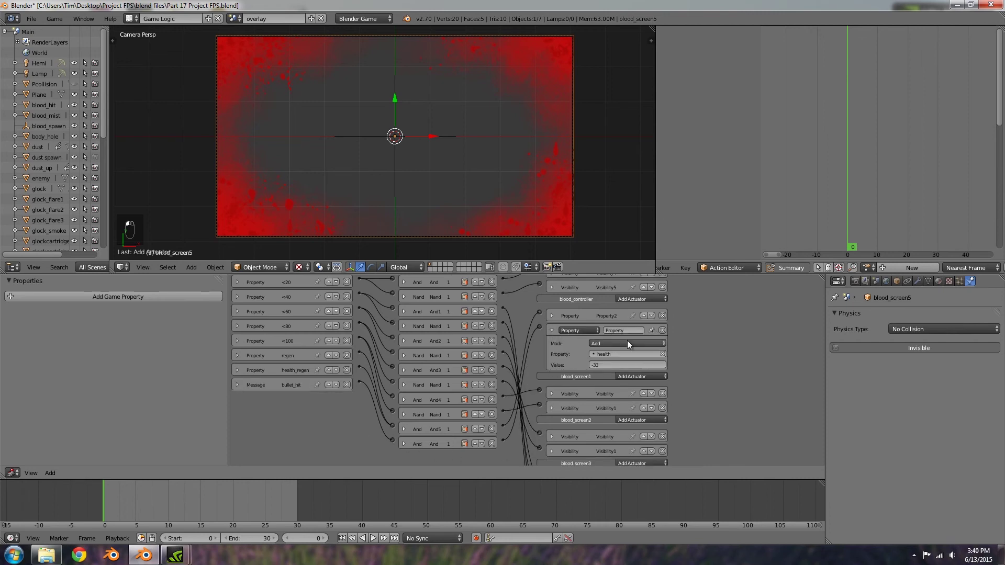
{"action": "left_click", "coordinate": [551, 330]}
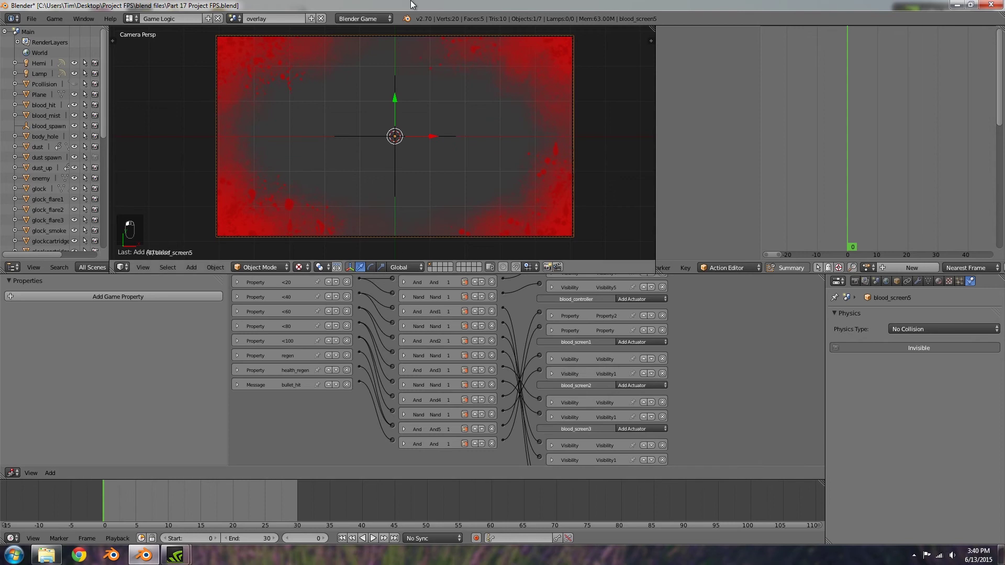
Switch to the Main scene, select the eyes camera and collapse its Python controller.
{"action": "left_click", "coordinate": [238, 18]}
{"action": "left_click", "coordinate": [242, 35]}
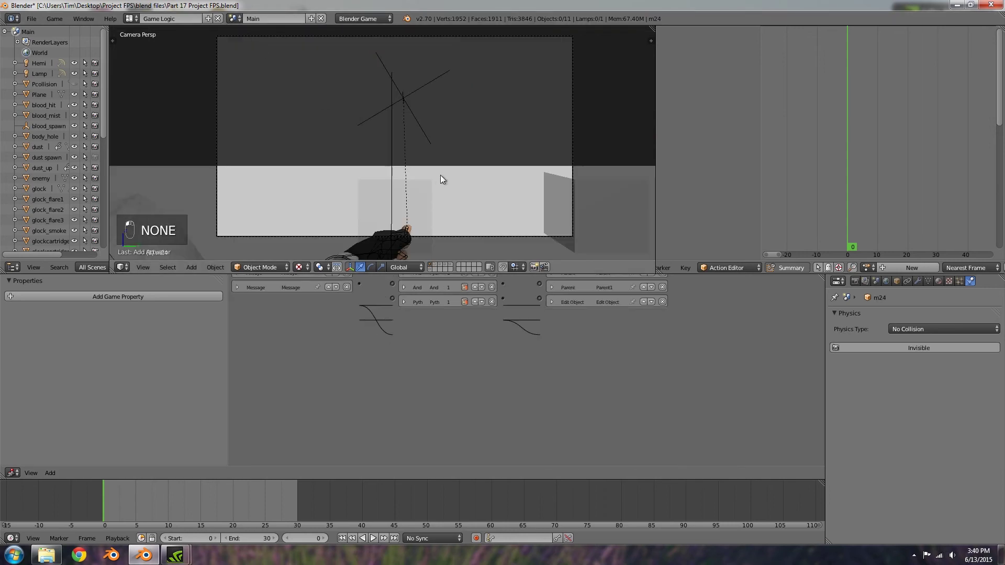
{"action": "right_click", "coordinate": [469, 236]}
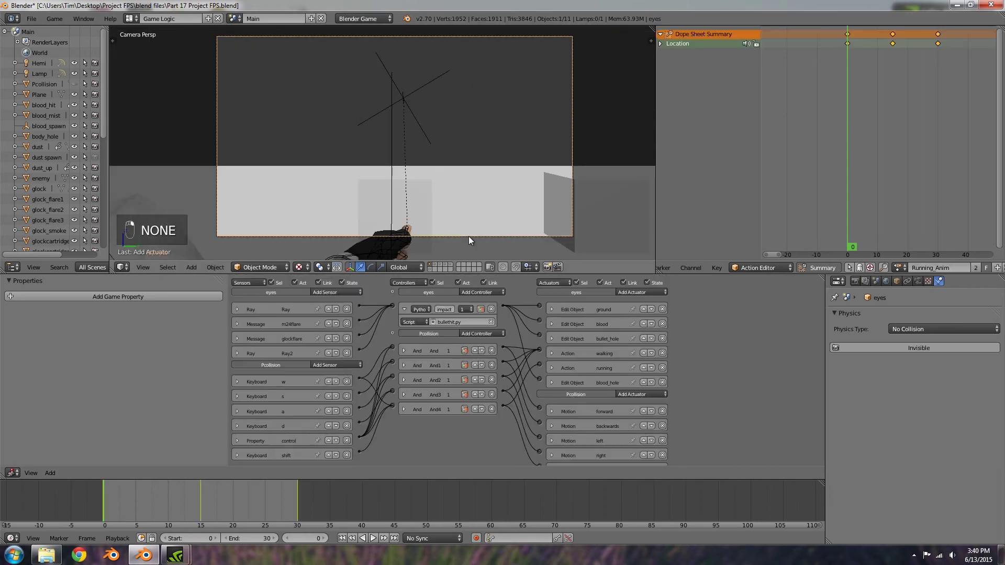
{"action": "left_click", "coordinate": [404, 310]}
Add an Always sensor and an And controller to the eyes camera and link them.
{"action": "left_click", "coordinate": [322, 293]}
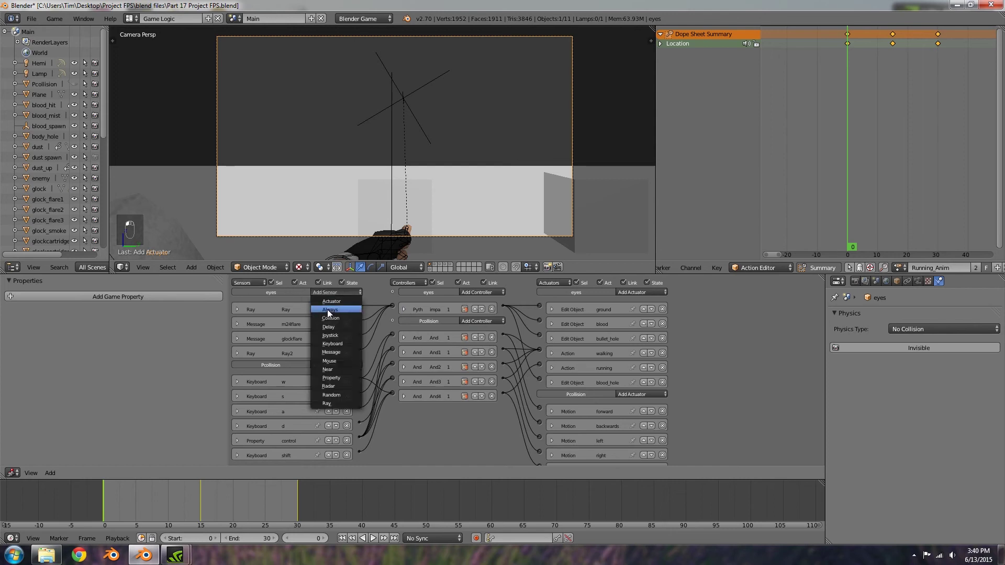
{"action": "left_click", "coordinate": [327, 309]}
{"action": "left_click", "coordinate": [479, 292]}
{"action": "left_click", "coordinate": [475, 302]}
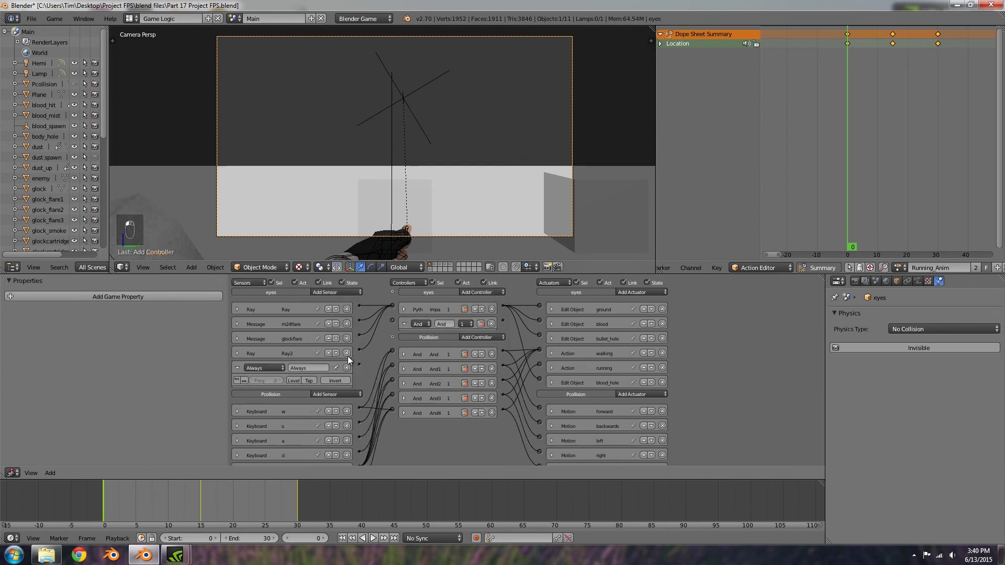
{"action": "left_click_drag", "start_coordinate": [394, 316], "coordinate": [395, 319]}
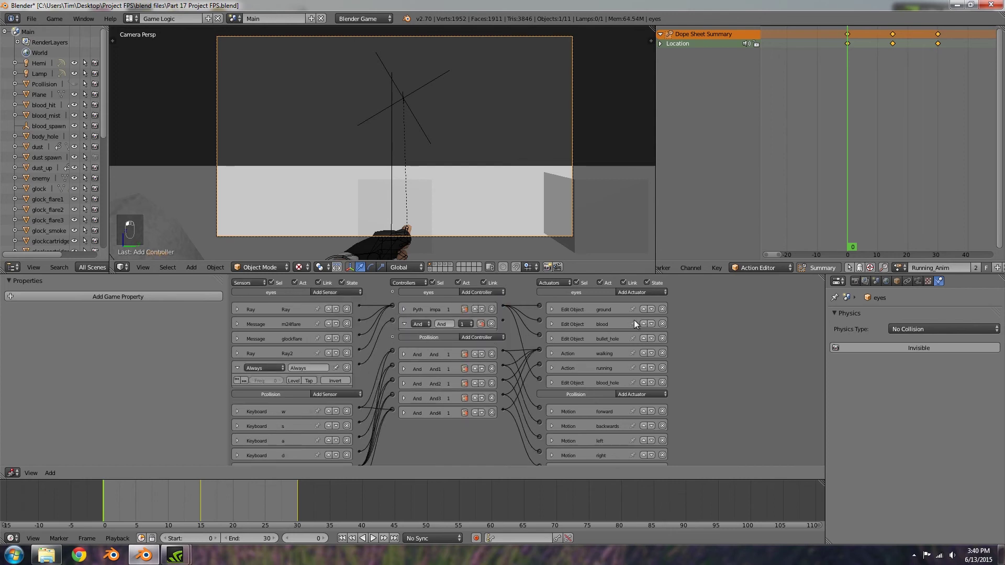
Add a Scene actuator to the eyes camera, link it to the And controller, and set it to add overlay as an overlay scene.
{"action": "left_click", "coordinate": [642, 292]}
{"action": "left_click", "coordinate": [635, 394]}
{"action": "left_click_drag", "start_coordinate": [539, 395], "coordinate": [504, 319]}
{"action": "left_click", "coordinate": [599, 409]}
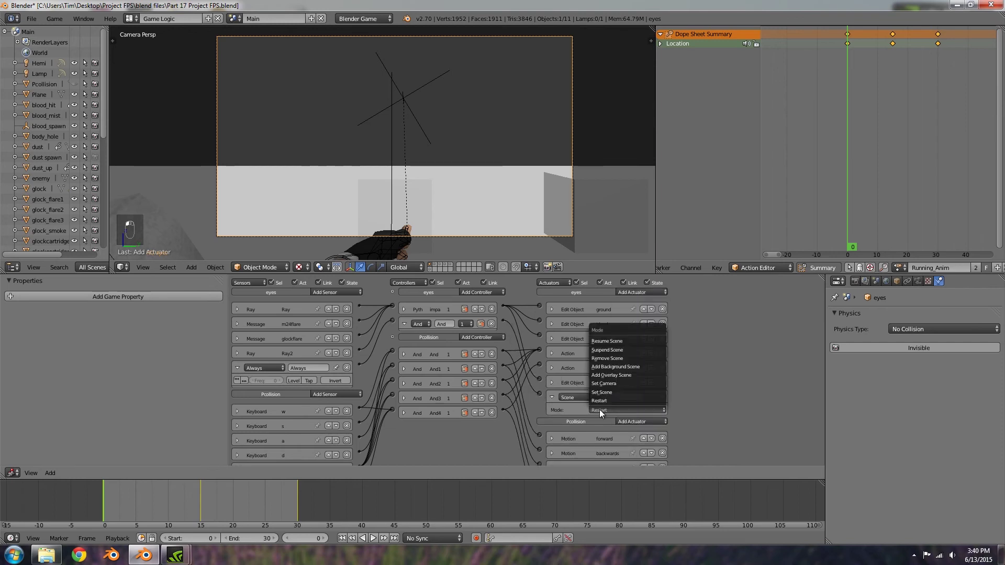
{"action": "left_click", "coordinate": [626, 375]}
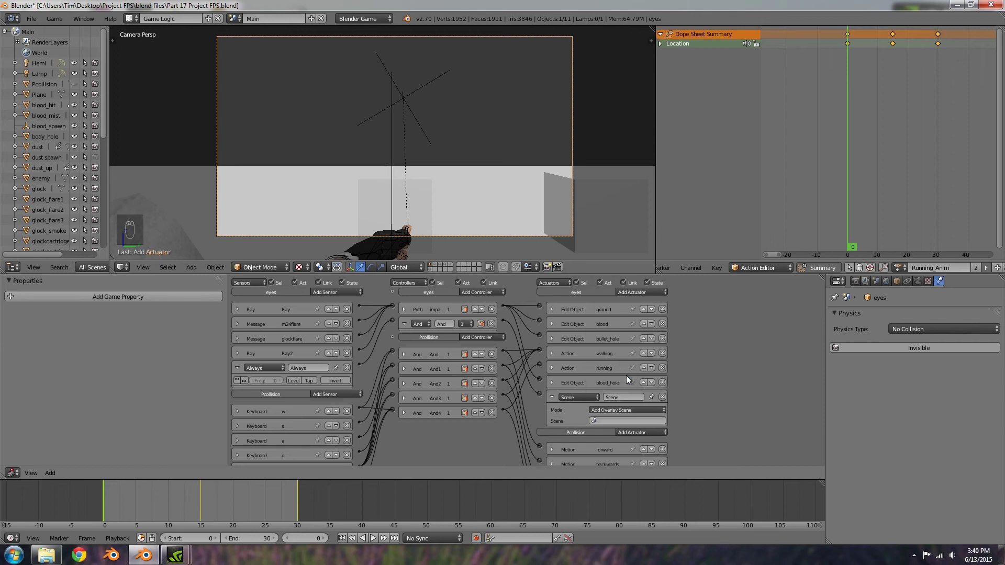
{"action": "left_click", "coordinate": [617, 421]}
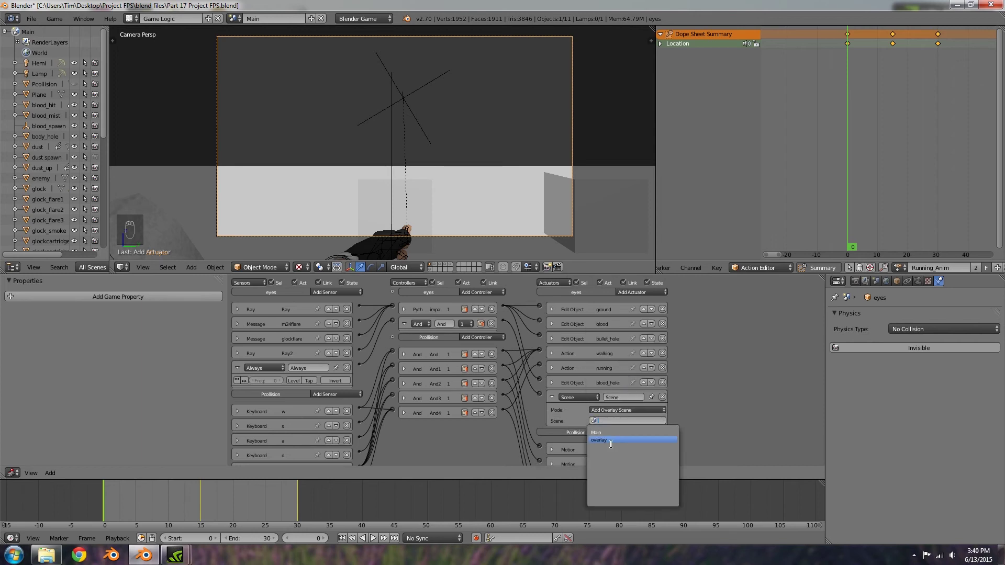
{"action": "left_click", "coordinate": [612, 440]}
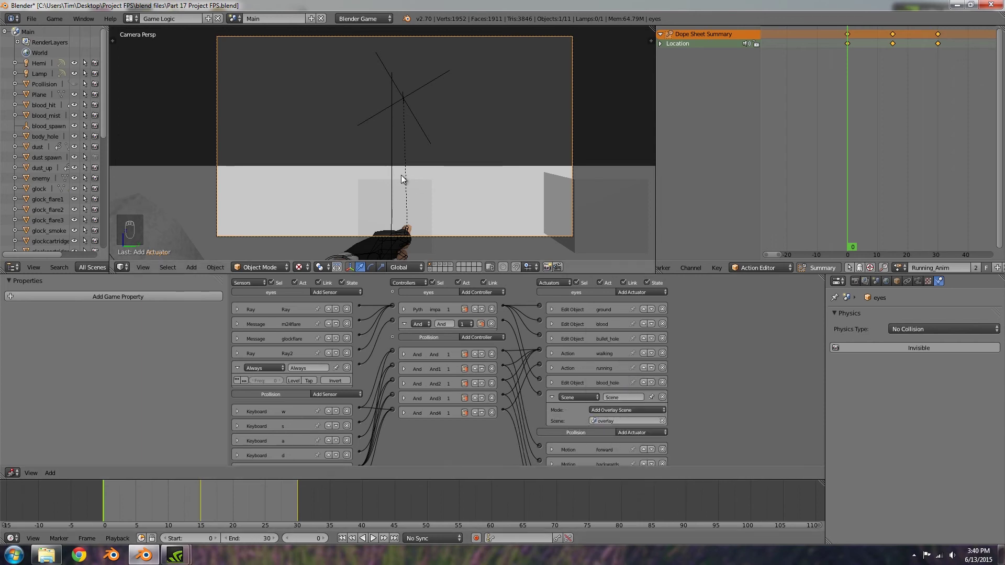
Test-run the game with the overlay, and collapse the eyes camera's new Scene, And and Always bricks.
{"action": "key", "text": "p"}
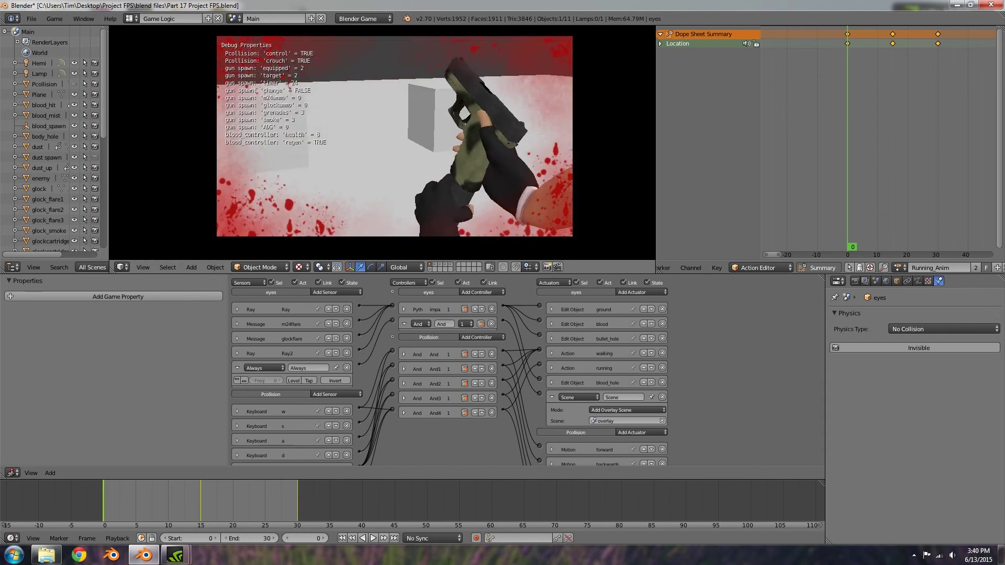
{"action": "key", "text": "Escape"}
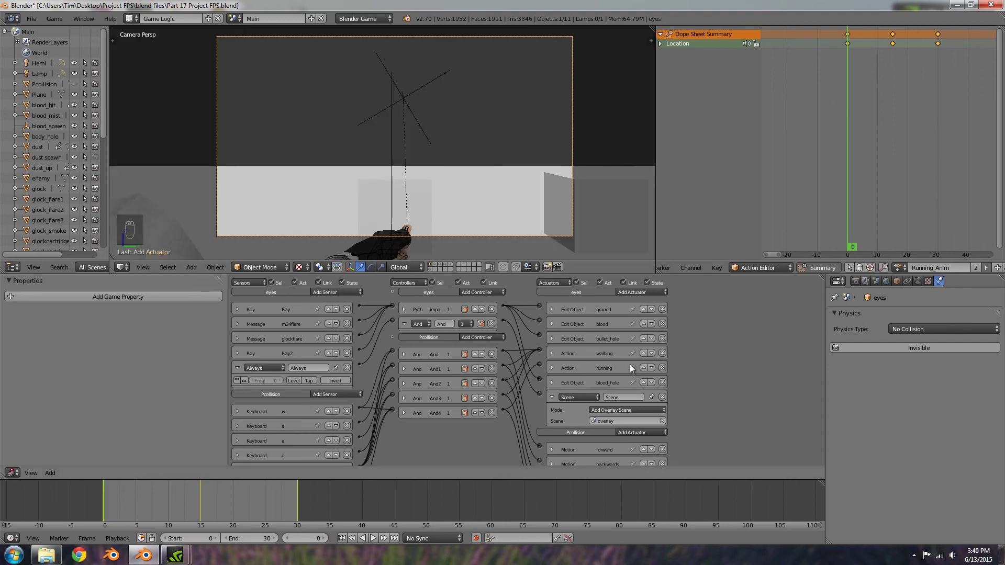
{"action": "left_click", "coordinate": [553, 397]}
{"action": "left_click", "coordinate": [405, 324]}
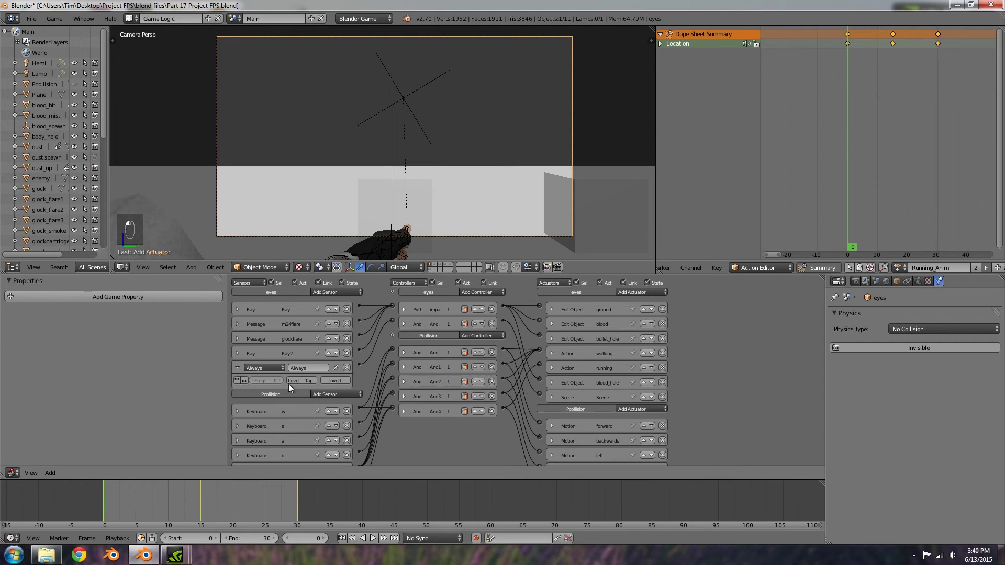
{"action": "left_click", "coordinate": [237, 369]}
Switch to the overlay scene and select the blood_controller object.
{"action": "left_click", "coordinate": [239, 20]}
{"action": "left_click", "coordinate": [247, 43]}
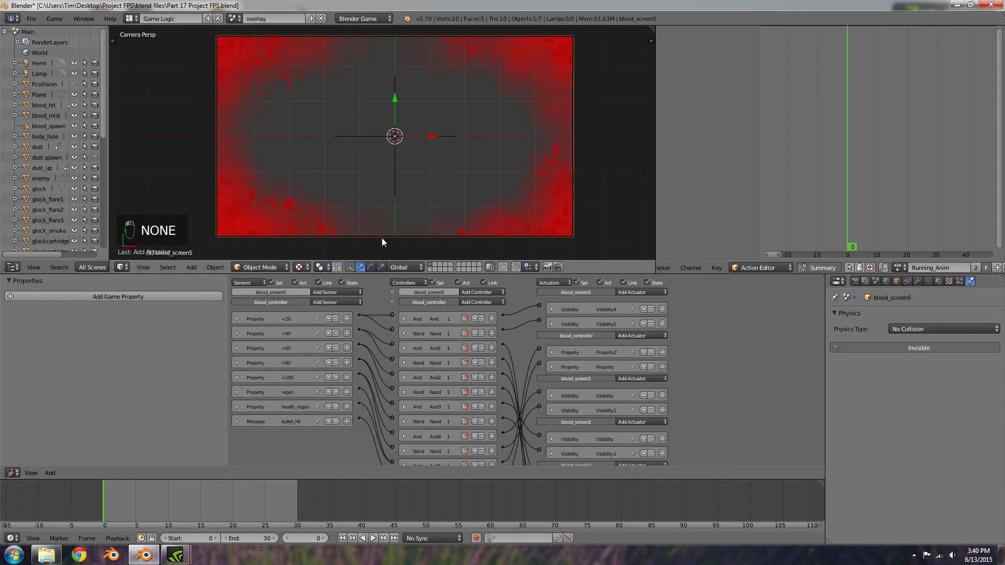
{"action": "left_click", "coordinate": [239, 392]}
{"action": "left_click", "coordinate": [239, 392]}
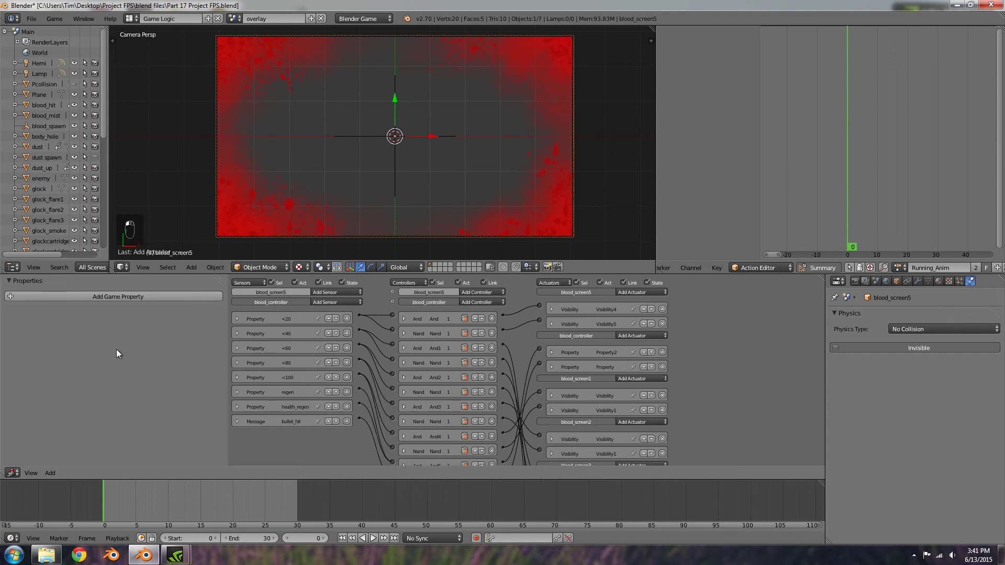
{"action": "right_click", "coordinate": [390, 136]}
Add an Integer game property called timer with a value of 60 to blood_controller.
{"action": "left_click", "coordinate": [97, 296]}
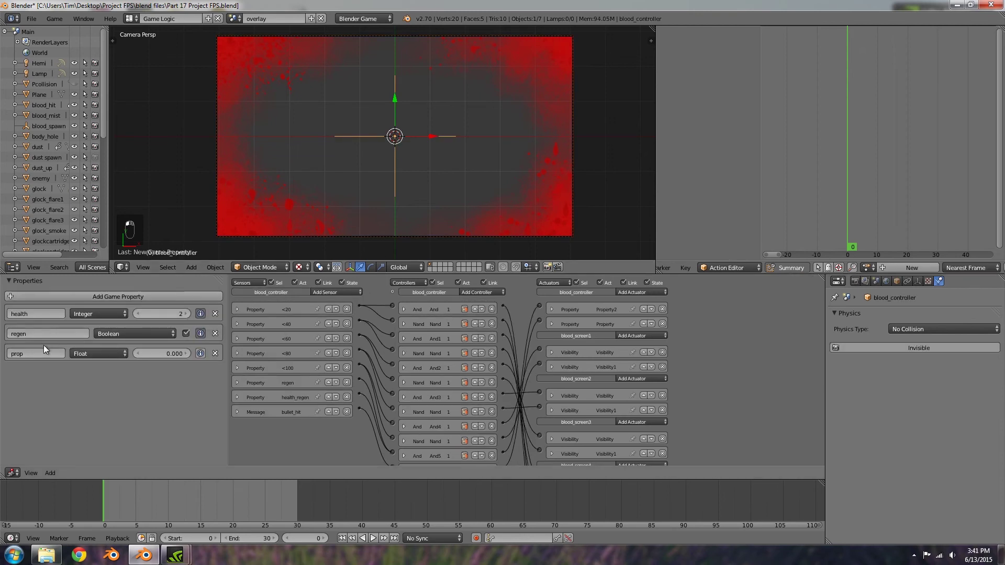
{"action": "type", "text": "timer"}
{"action": "key", "text": "Return"}
{"action": "left_click", "coordinate": [94, 354]}
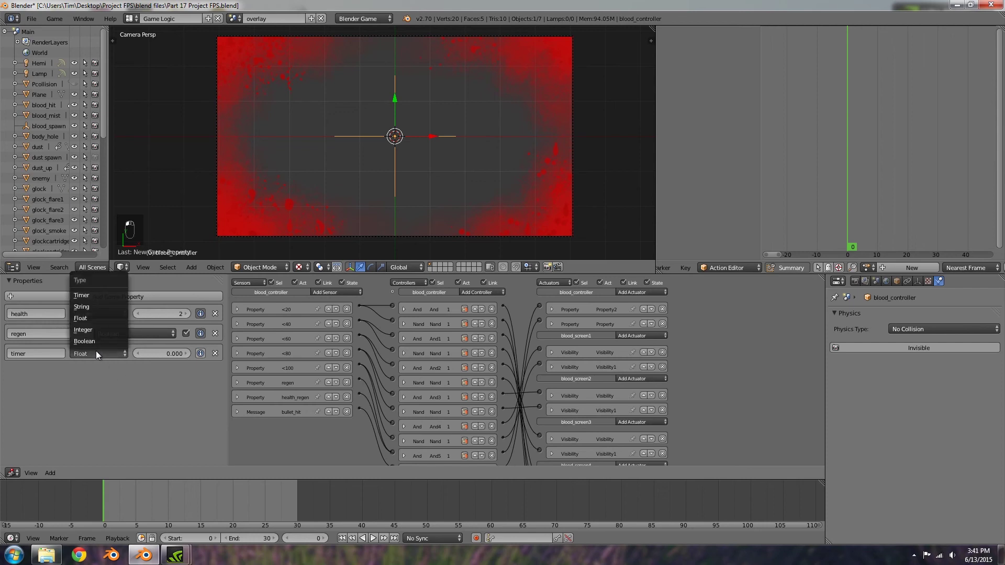
{"action": "left_click", "coordinate": [93, 334]}
{"action": "left_click", "coordinate": [172, 353]}
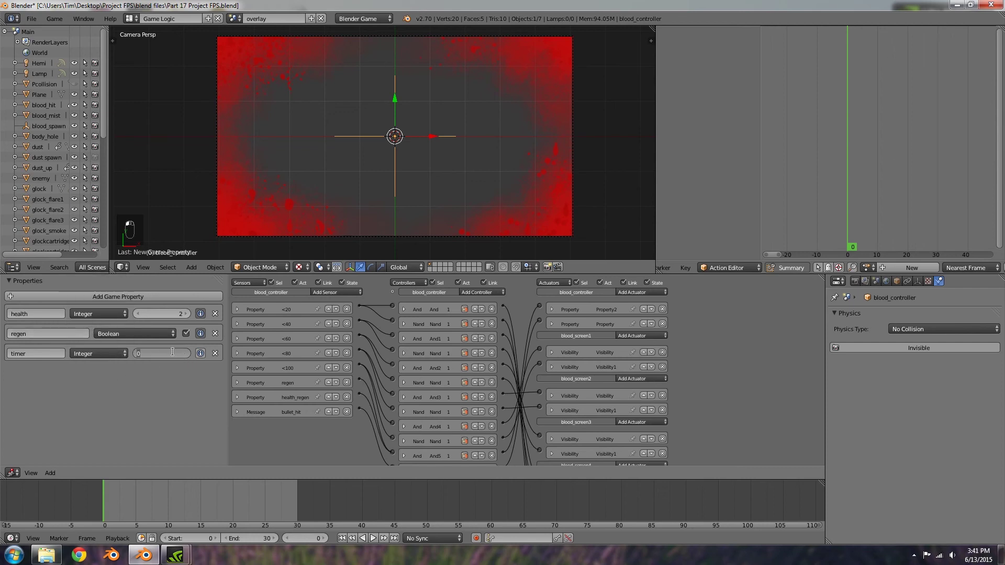
{"action": "type", "text": "60"}
{"action": "key", "text": "Return"}
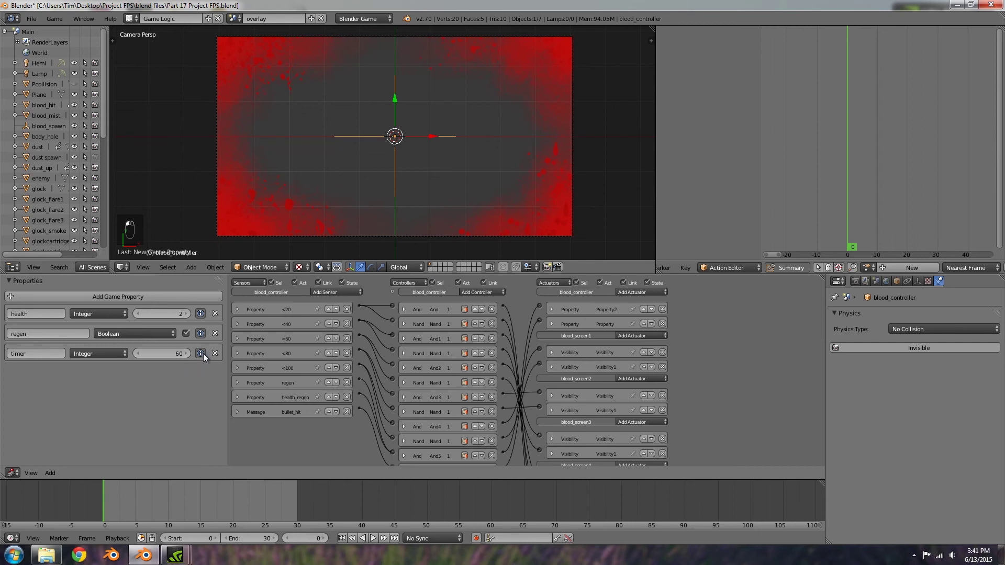
Add a Property sensor to blood_controller and enlarge the logic editor area.
{"action": "scroll", "coordinate": [325, 346], "scroll_direction": "down", "scroll_amount": 2}
{"action": "scroll", "coordinate": [304, 335], "scroll_direction": "up", "scroll_amount": 2}
{"action": "left_click", "coordinate": [326, 292]}
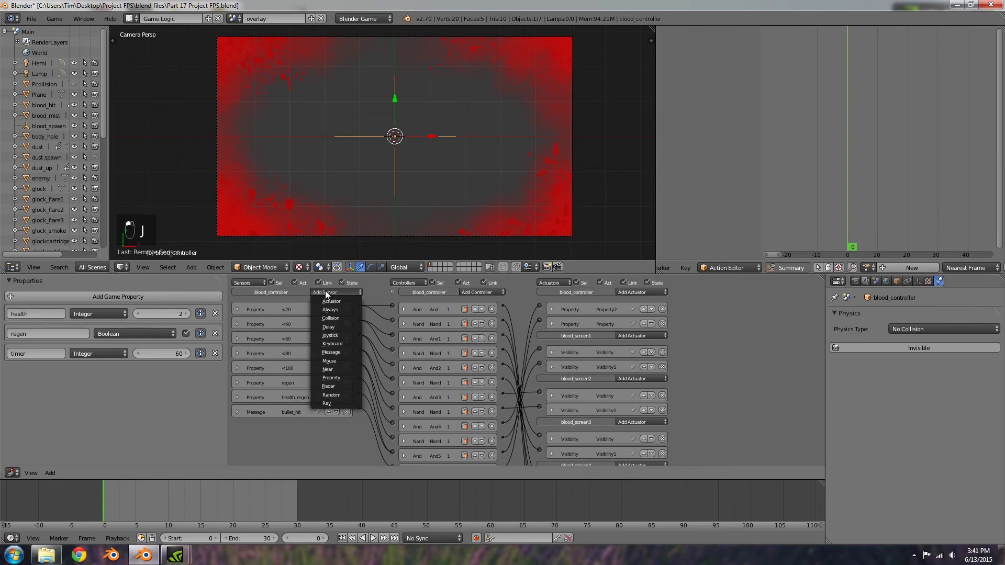
{"action": "left_click", "coordinate": [340, 378]}
{"action": "left_click_drag", "start_coordinate": [538, 275], "coordinate": [531, 194]}
{"action": "scroll", "coordinate": [463, 301], "scroll_direction": "up", "scroll_amount": 2, "text": "ctrl"}
{"action": "scroll", "coordinate": [317, 376], "scroll_direction": "down", "scroll_amount": 3}
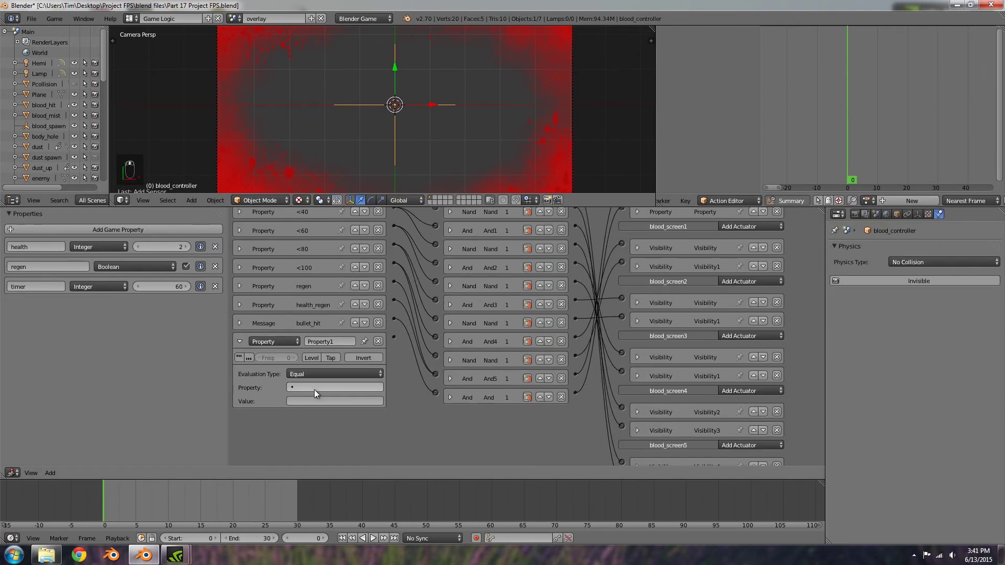
Set the new Property sensor to check timer for a value of 0, and link it to the And5 controller.
{"action": "left_click", "coordinate": [314, 390]}
{"action": "left_click", "coordinate": [325, 417]}
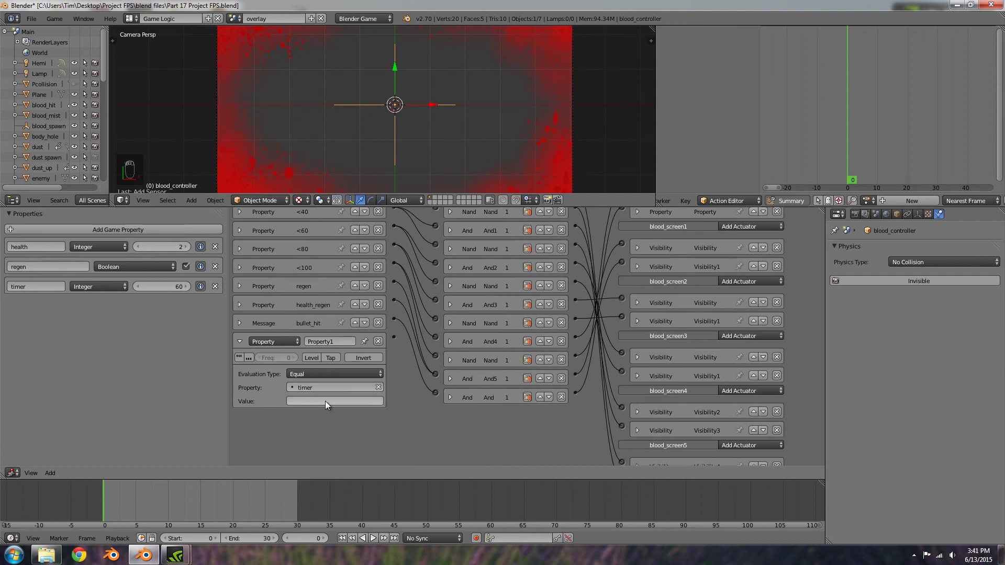
{"action": "left_click", "coordinate": [325, 401]}
{"action": "type", "text": "0"}
{"action": "key", "text": "Return"}
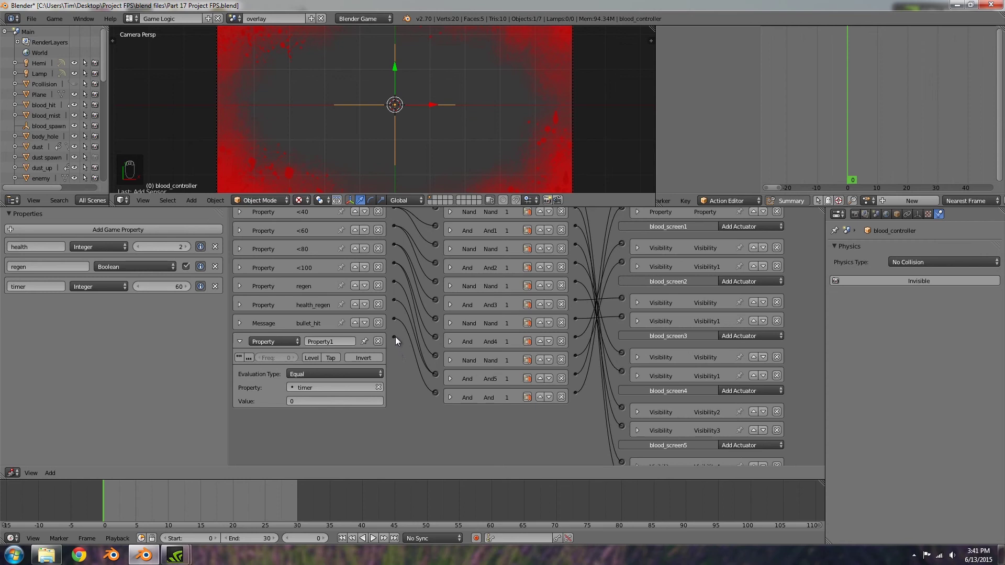
{"action": "left_click_drag", "start_coordinate": [436, 374], "coordinate": [435, 373]}
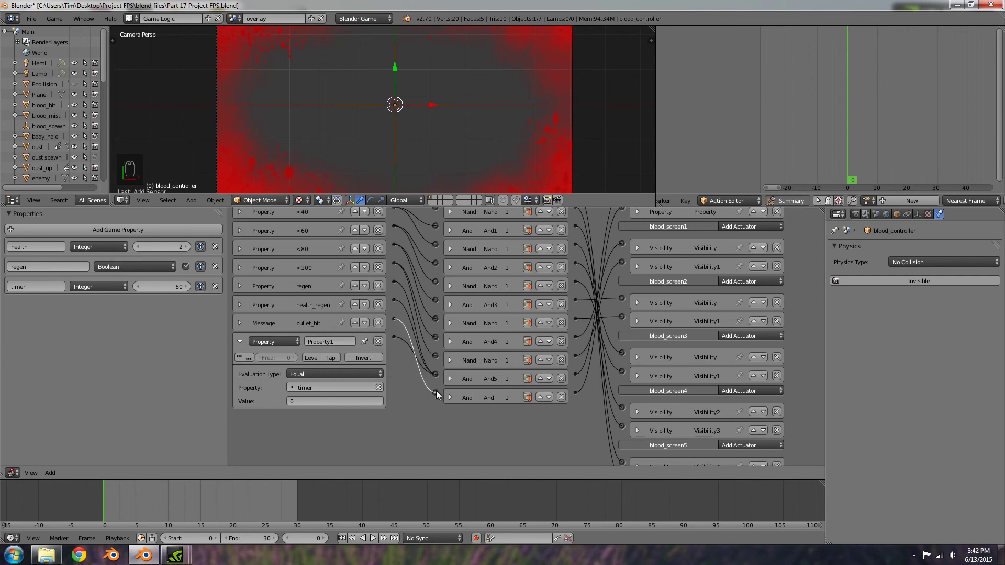
Add a Property actuator to blood_controller and link it to the And controller driven by bullet_hit.
{"action": "middle_click_drag", "start_coordinate": [576, 396], "coordinate": [600, 221]}
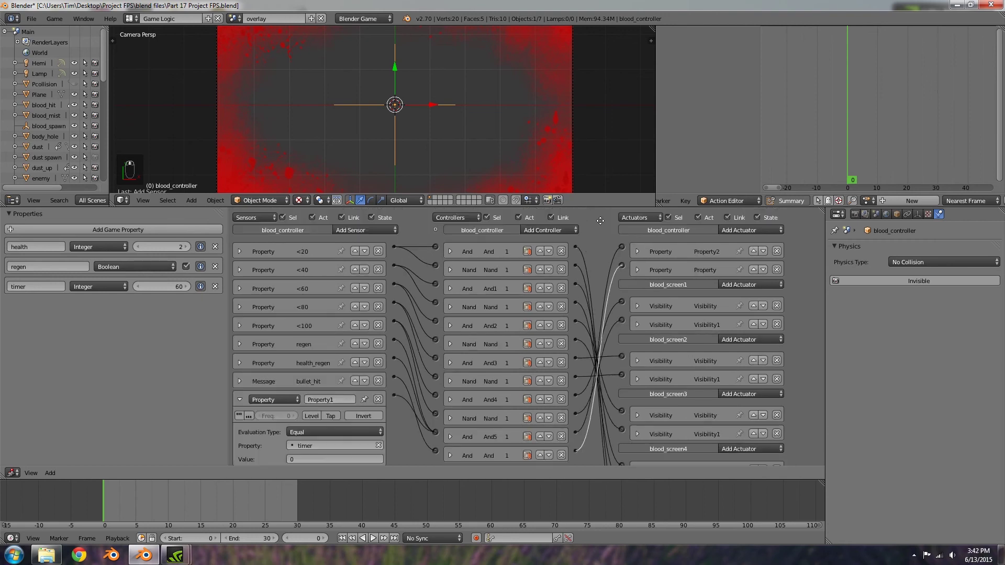
{"action": "left_click", "coordinate": [725, 231]}
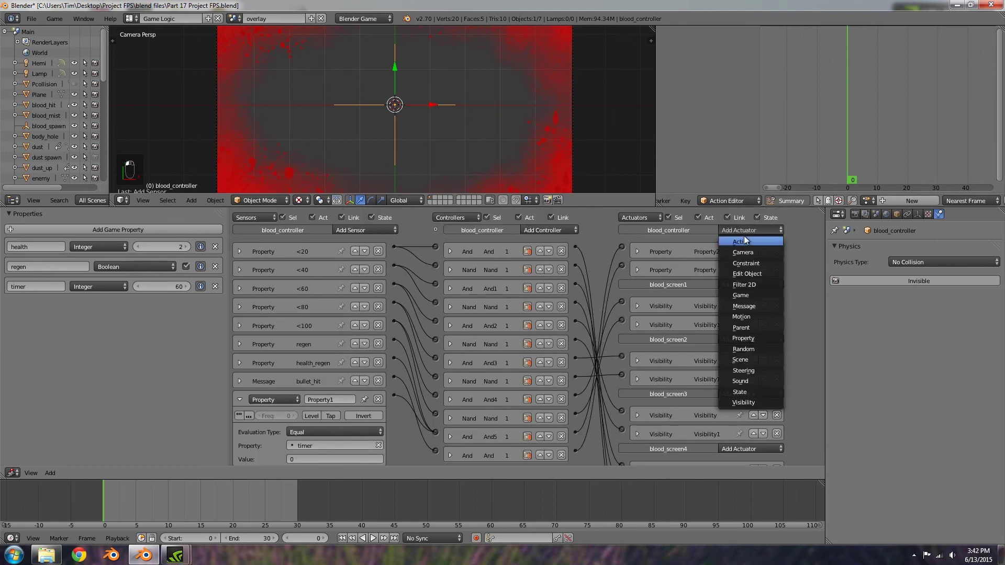
{"action": "left_click", "coordinate": [748, 340]}
{"action": "scroll", "coordinate": [601, 284], "scroll_direction": "down", "scroll_amount": 2}
{"action": "mouse_move", "coordinate": [624, 249]}
{"action": "left_mouse_down"}
{"action": "mouse_move", "coordinate": [611, 384]}
{"action": "mouse_move", "coordinate": [577, 415]}
{"action": "left_mouse_up"}
Make the new Property actuator assign 120 to timer, and collapse it along with the timer sensor.
{"action": "left_click", "coordinate": [712, 281]}
{"action": "left_click", "coordinate": [708, 314]}
{"action": "left_click", "coordinate": [708, 295]}
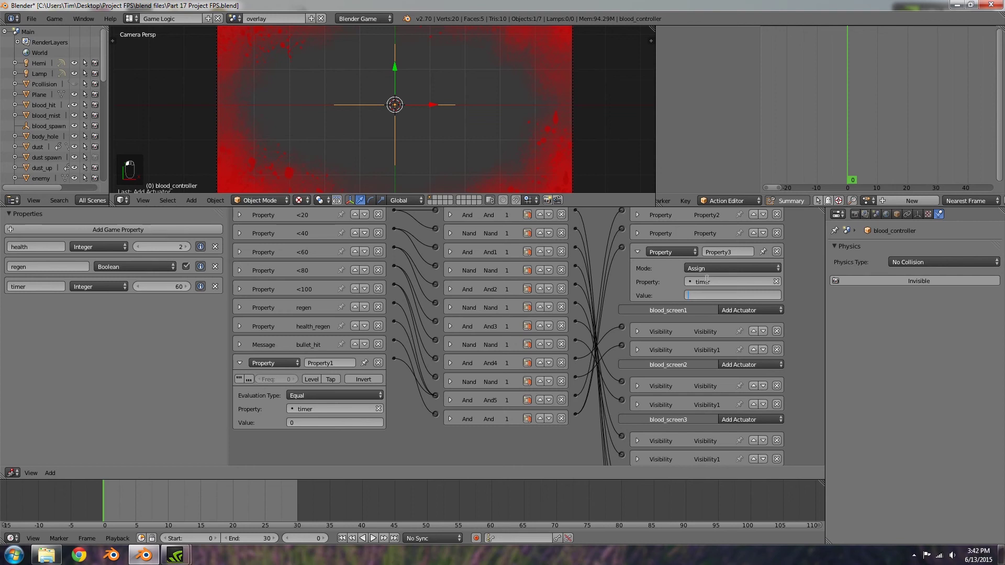
{"action": "type", "text": "120"}
{"action": "key", "text": "Return"}
{"action": "left_click", "coordinate": [637, 252]}
{"action": "left_click", "coordinate": [240, 363]}
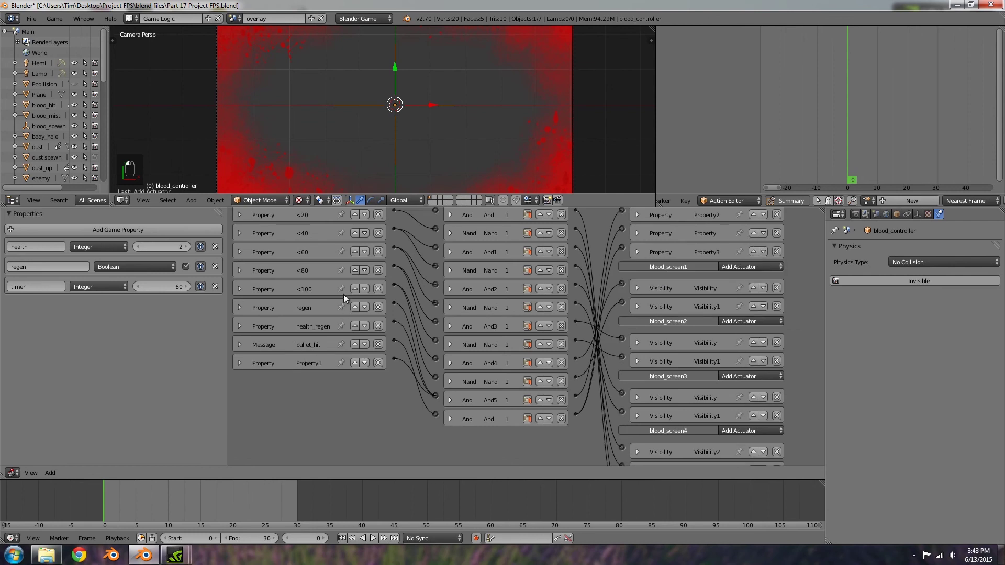
Add another Property sensor to blood_controller that evaluates the timer property.
{"action": "middle_click_drag", "start_coordinate": [343, 295], "coordinate": [340, 355]}
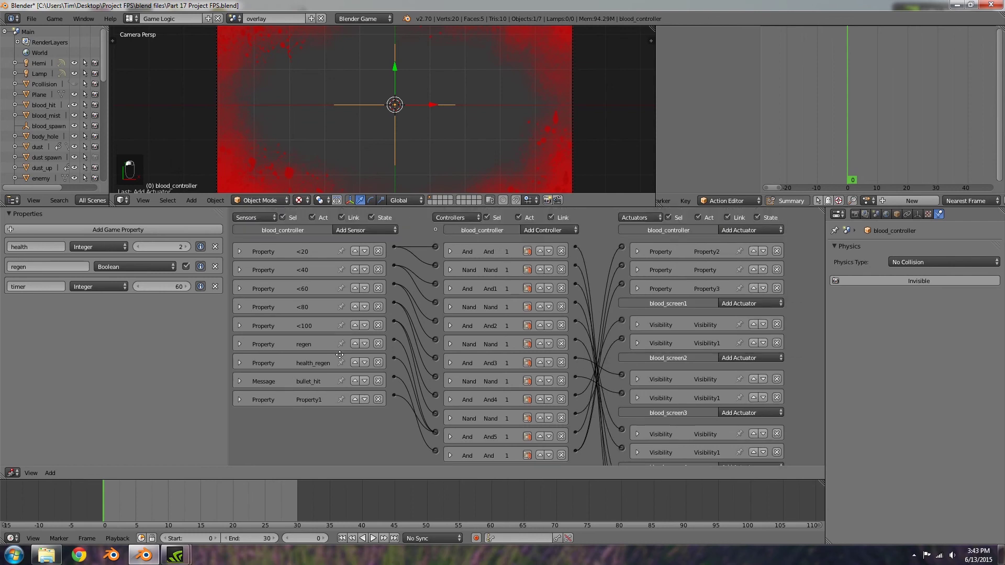
{"action": "left_click", "coordinate": [347, 232]}
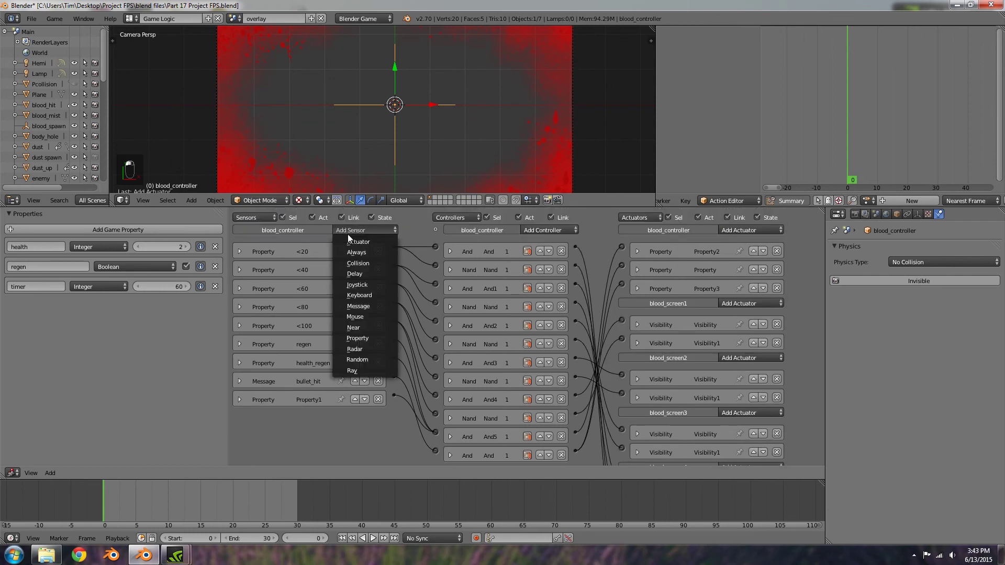
{"action": "left_click", "coordinate": [369, 338]}
{"action": "scroll", "coordinate": [310, 319], "scroll_direction": "down", "scroll_amount": 3}
{"action": "left_click", "coordinate": [312, 393]}
{"action": "left_click", "coordinate": [314, 424]}
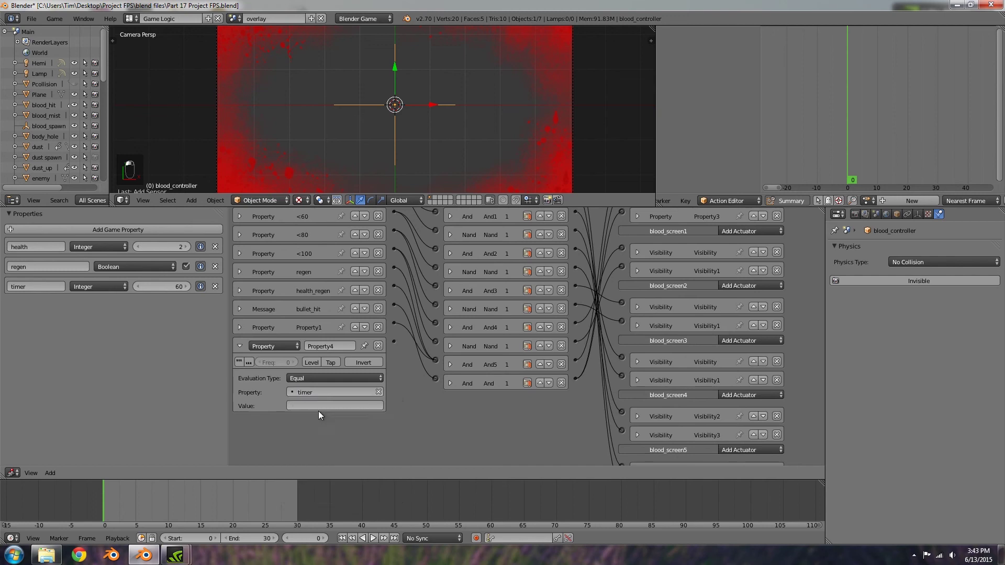
Set the new timer sensor's evaluation to Not Equal with value 0, and enable its true level triggering.
{"action": "left_click", "coordinate": [308, 378]}
{"action": "left_click", "coordinate": [307, 354]}
{"action": "left_click", "coordinate": [314, 404]}
{"action": "type", "text": "0"}
{"action": "key", "text": "Return"}
{"action": "left_click", "coordinate": [241, 363]}
Add an And controller to blood_controller and link the Not Equal timer sensor to it.
{"action": "scroll", "coordinate": [512, 299], "scroll_direction": "up", "scroll_amount": 5}
{"action": "left_click", "coordinate": [526, 225]}
{"action": "left_click", "coordinate": [545, 242]}
{"action": "scroll", "coordinate": [463, 325], "scroll_direction": "down", "scroll_amount": 3}
{"action": "left_click_drag", "start_coordinate": [429, 406], "coordinate": [435, 388]}
{"action": "scroll", "coordinate": [628, 340], "scroll_direction": "up", "scroll_amount": 2}
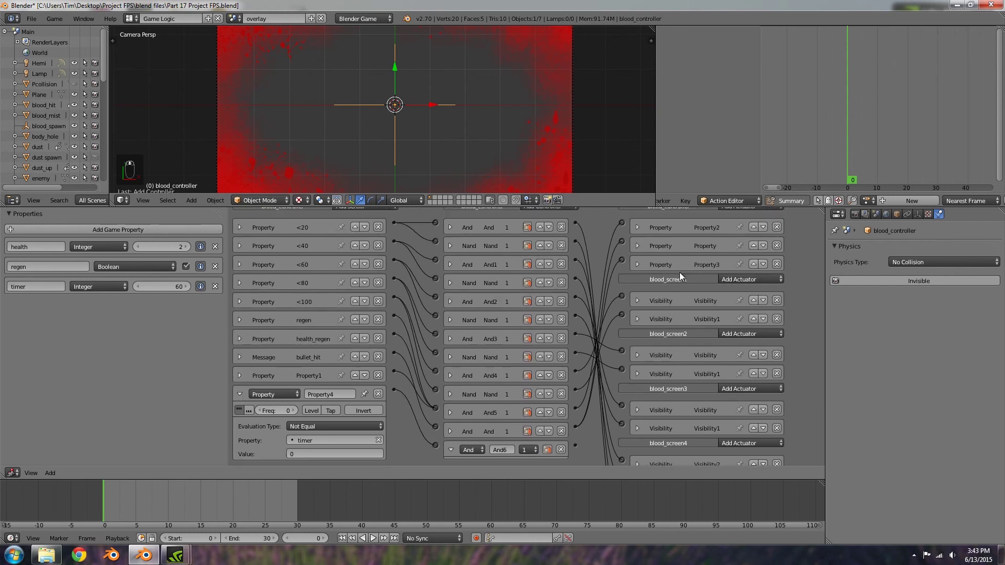
Add another Property actuator to blood_controller and link it to the And6 controller.
{"action": "left_click", "coordinate": [734, 277]}
{"action": "scroll", "coordinate": [680, 277], "scroll_direction": "up", "scroll_amount": 1}
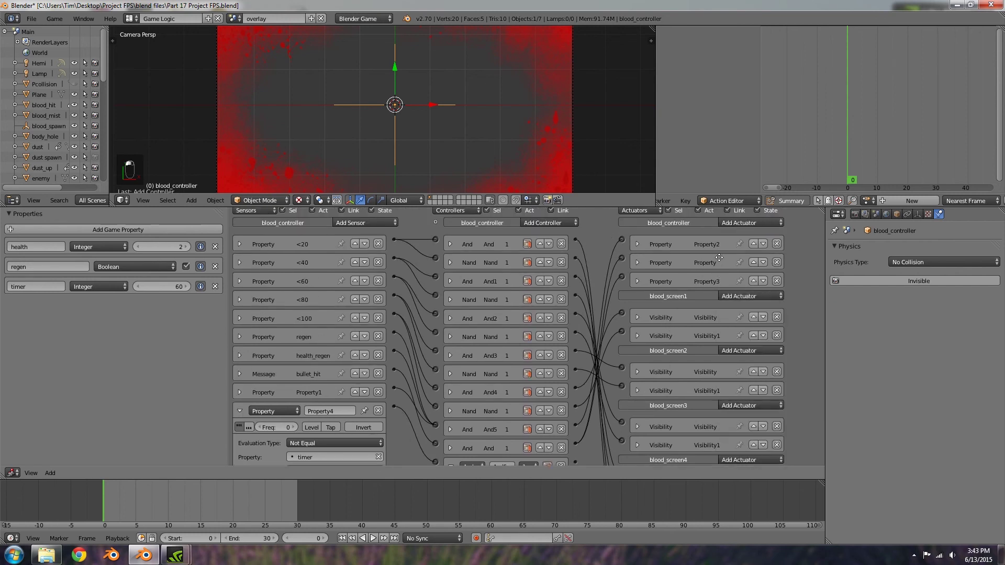
{"action": "left_click", "coordinate": [636, 281]}
{"action": "left_click", "coordinate": [637, 282]}
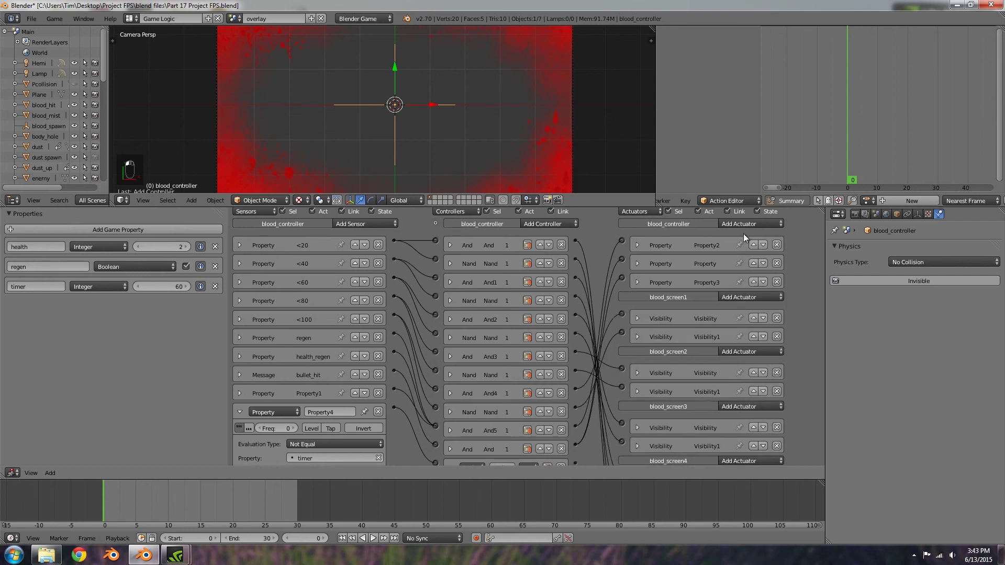
{"action": "left_click", "coordinate": [746, 225]}
{"action": "left_click", "coordinate": [742, 332]}
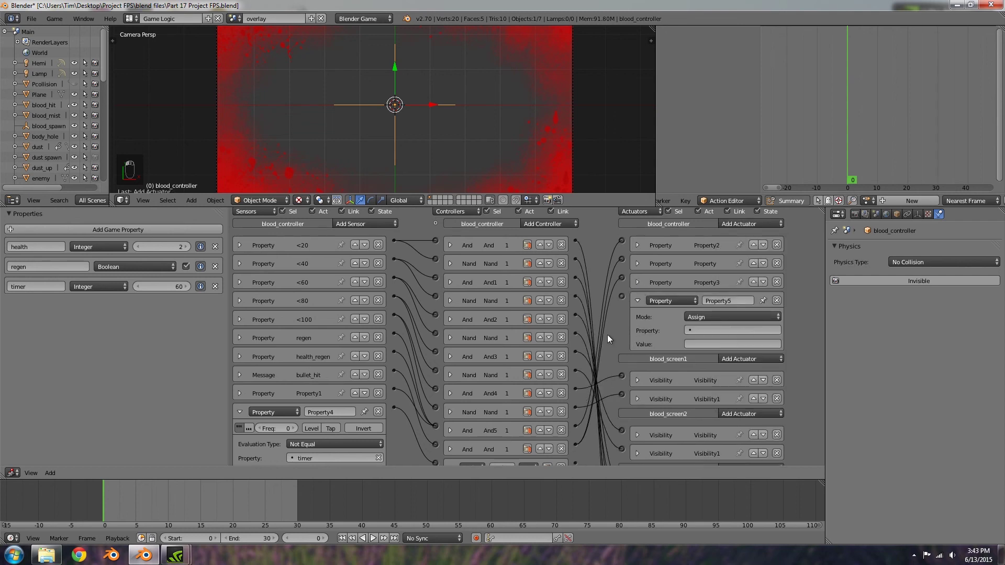
{"action": "scroll", "coordinate": [601, 355], "scroll_direction": "down", "scroll_amount": 3}
{"action": "left_click_drag", "start_coordinate": [576, 406], "coordinate": [621, 241]}
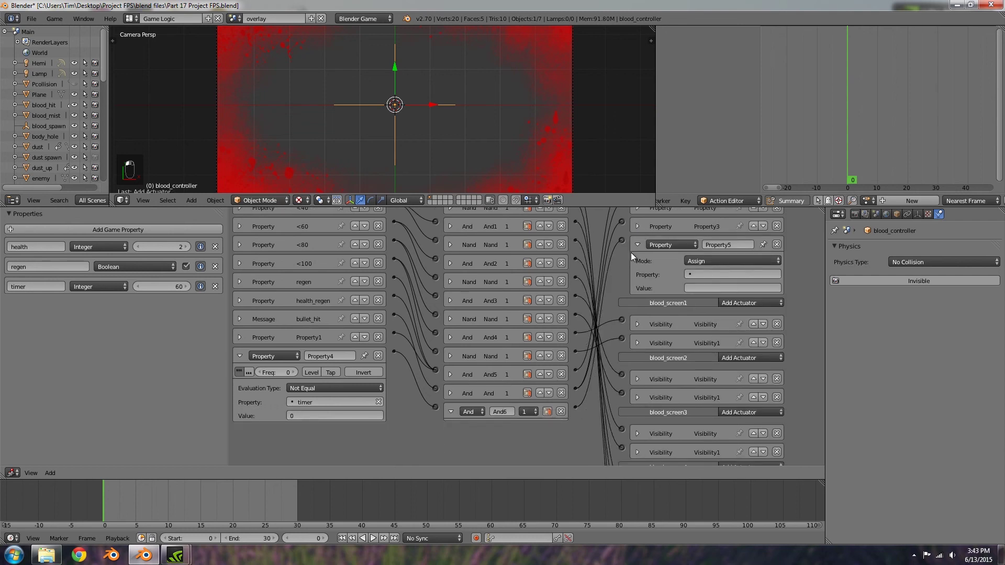
Set the new Property actuator to Add mode on timer with a value of -1.
{"action": "left_click", "coordinate": [706, 260]}
{"action": "left_click", "coordinate": [700, 238]}
{"action": "left_click", "coordinate": [707, 275]}
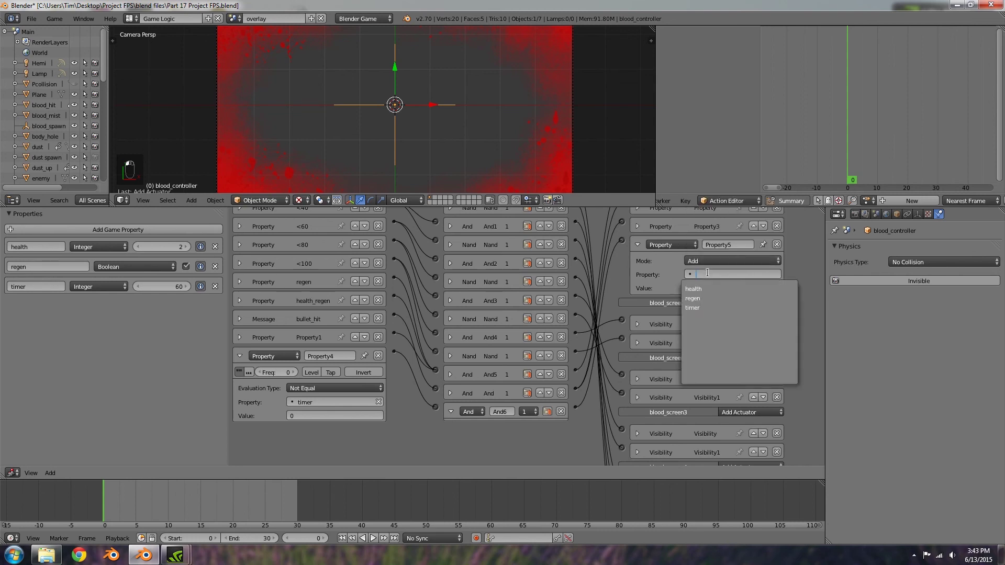
{"action": "left_click", "coordinate": [709, 292]}
{"action": "left_click", "coordinate": [708, 288]}
{"action": "type", "text": "-1"}
{"action": "key", "text": "Return"}
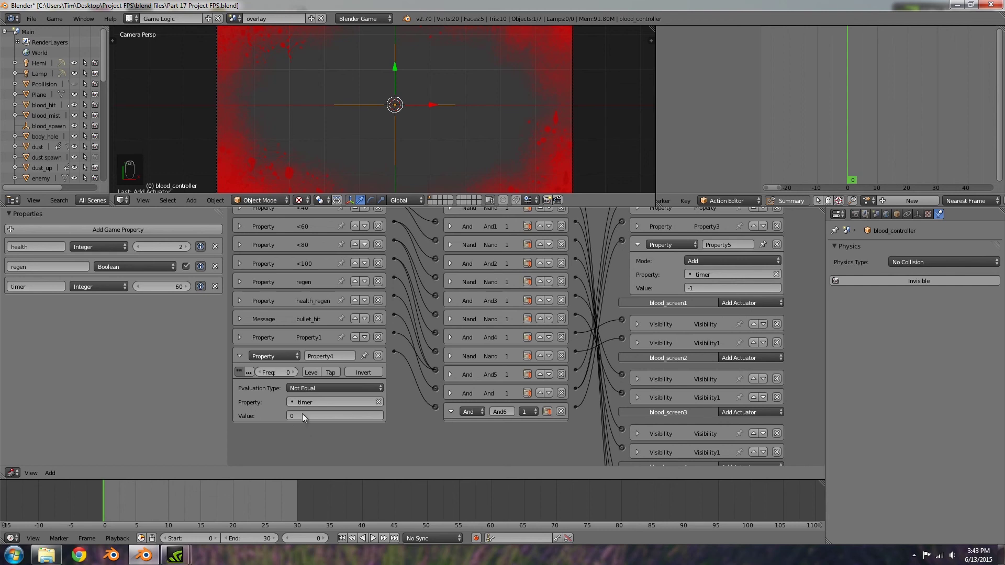
Change the value that the Property3 actuator assigns to timer to 12.
{"action": "scroll", "coordinate": [638, 245], "scroll_direction": "up", "scroll_amount": 2}
{"action": "left_click", "coordinate": [637, 257]}
{"action": "left_click", "coordinate": [704, 301]}
{"action": "key", "text": "Return"}
Set the Not Equal timer sensor's frequency to 10, and collapse it along with the And6 controller.
{"action": "scroll", "coordinate": [601, 314], "scroll_direction": "down", "scroll_amount": 4}
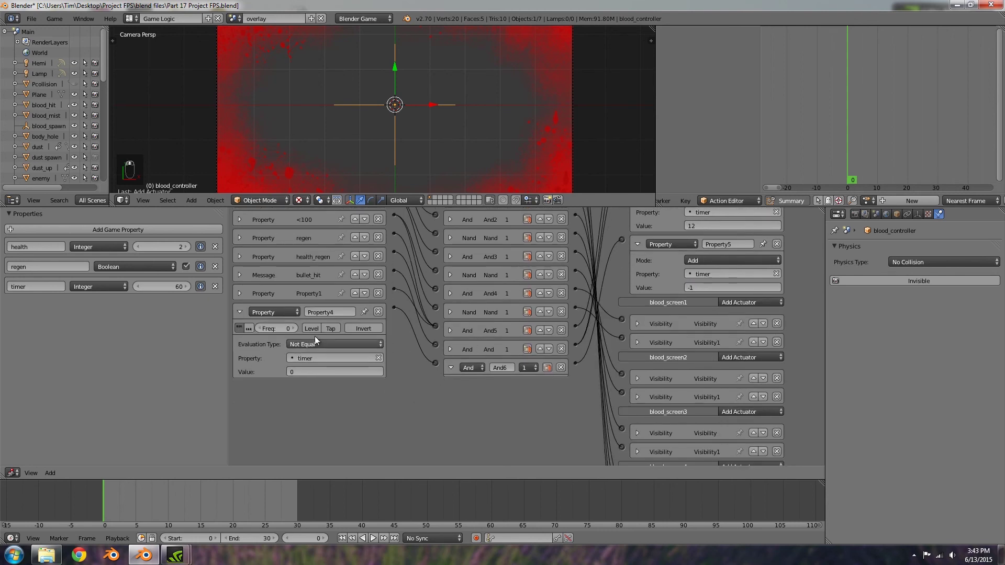
{"action": "type", "text": "10"}
{"action": "key", "text": "Return"}
{"action": "left_click", "coordinate": [240, 312]}
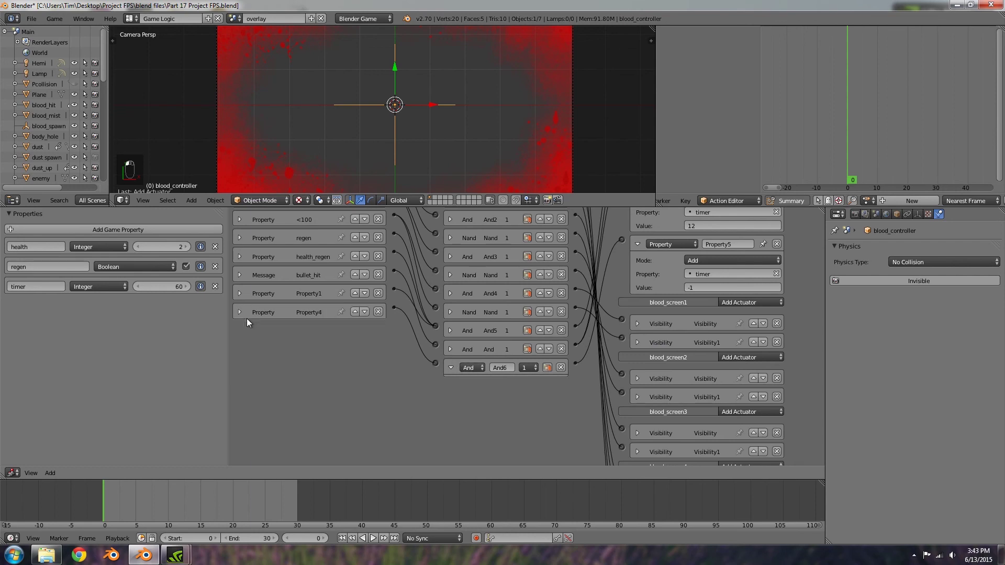
{"action": "left_click", "coordinate": [452, 368]}
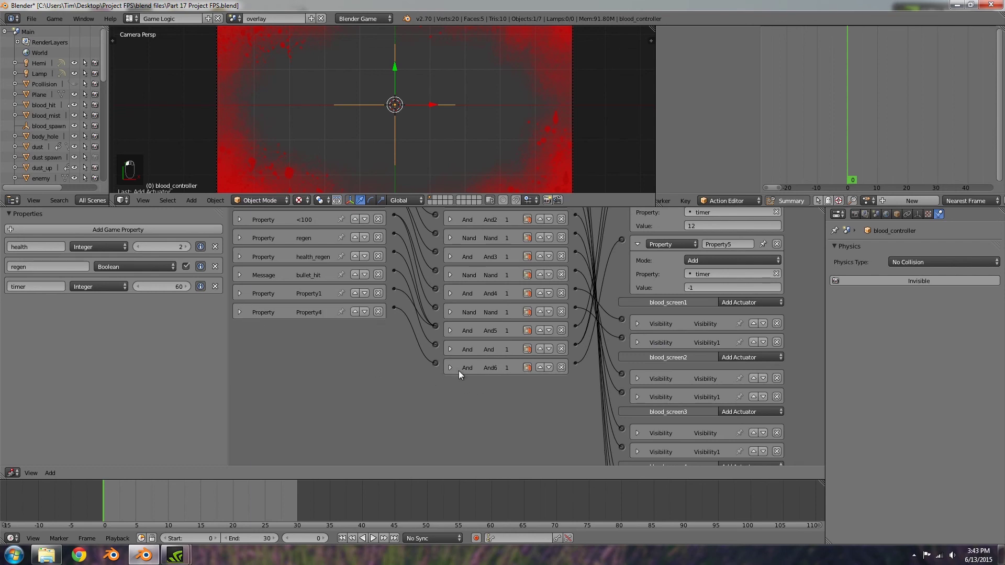
Rename the Not Equal timer sensor "timer != 0" and collapse it.
{"action": "left_click", "coordinate": [239, 313]}
{"action": "left_click", "coordinate": [325, 312]}
{"action": "type", "text": "timer"}
{"action": "type", "text": " = 0"}
{"action": "left_click", "coordinate": [244, 307]}
{"action": "left_click", "coordinate": [241, 310]}
Rename the Equal timer sensor "timer == 0" and collapse it.
{"action": "left_click", "coordinate": [241, 295]}
{"action": "left_click", "coordinate": [320, 296]}
{"action": "type", "text": "timer =="}
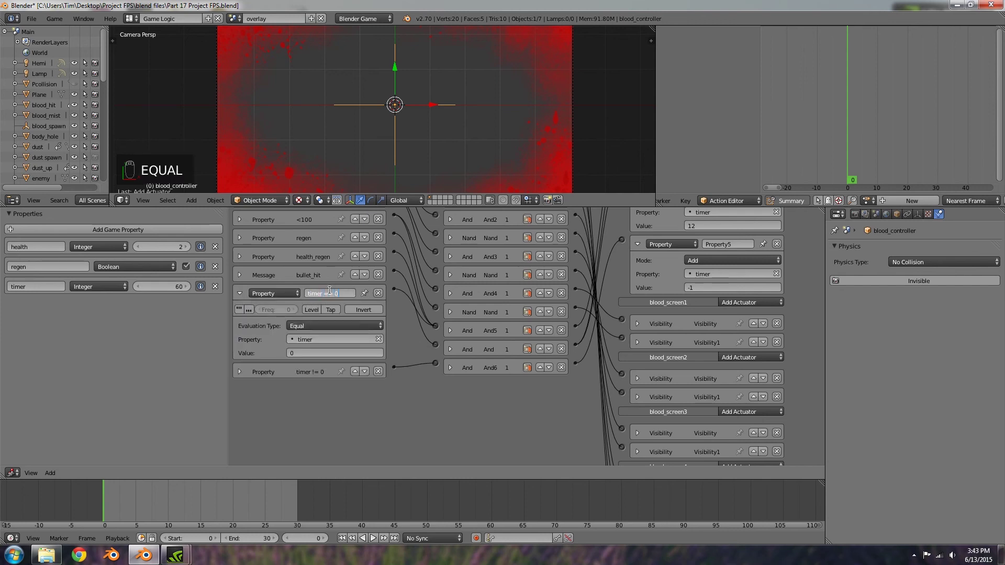
{"action": "left_click", "coordinate": [239, 294]}
{"action": "left_click", "coordinate": [240, 294]}
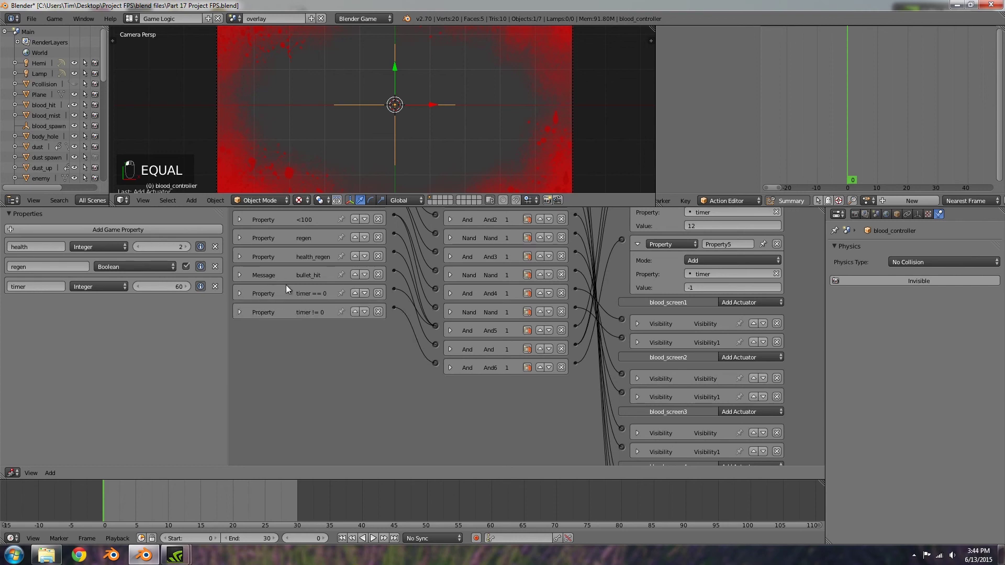
Rename the Property actuator that assigns the timer value "timer = 12" and collapse it.
{"action": "middle_click_drag", "start_coordinate": [285, 288], "coordinate": [300, 366]}
{"action": "left_click", "coordinate": [713, 280]}
{"action": "type", "text": "as"}
{"action": "key", "text": "BackSpace"}
{"action": "key", "text": "BackSpace"}
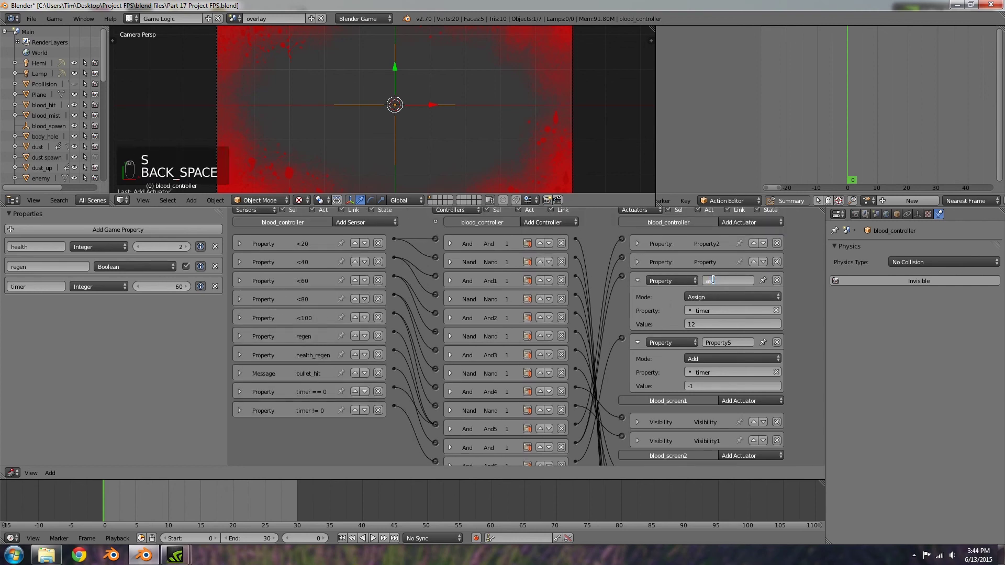
{"action": "type", "text": "timer = 12"}
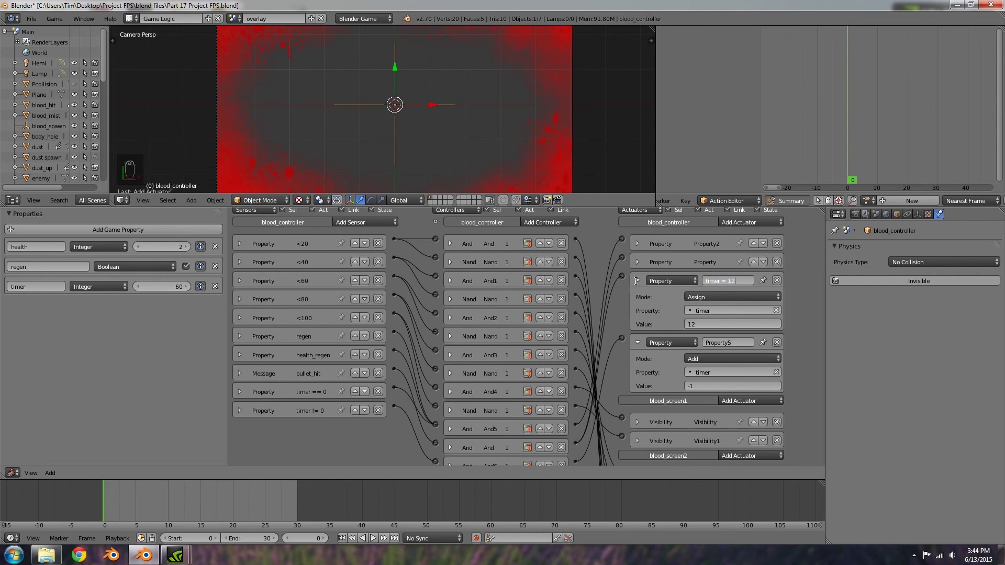
{"action": "key", "text": "Return"}
{"action": "left_click", "coordinate": [637, 281]}
Rename the Property actuator that adds -1 to timer "timer-1" and collapse it.
{"action": "left_click", "coordinate": [719, 299]}
{"action": "type", "text": "timer-1"}
{"action": "key", "text": "Return"}
{"action": "left_click", "coordinate": [638, 299]}
Rename the Property actuator that adds -33 to health "health-33" and collapse it.
{"action": "left_click", "coordinate": [637, 262]}
{"action": "left_click", "coordinate": [740, 261]}
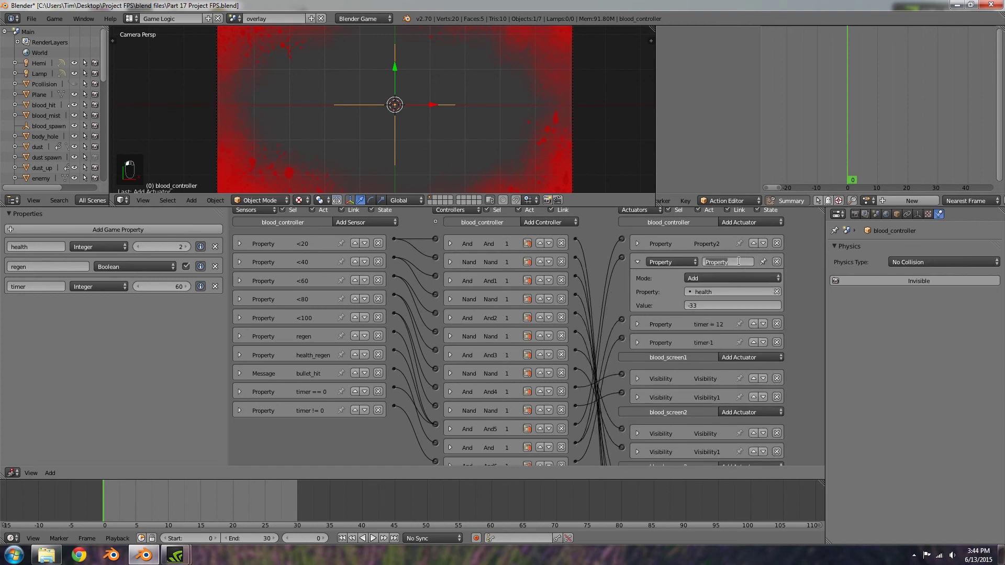
{"action": "type", "text": "health-33"}
{"action": "left_click", "coordinate": [636, 262]}
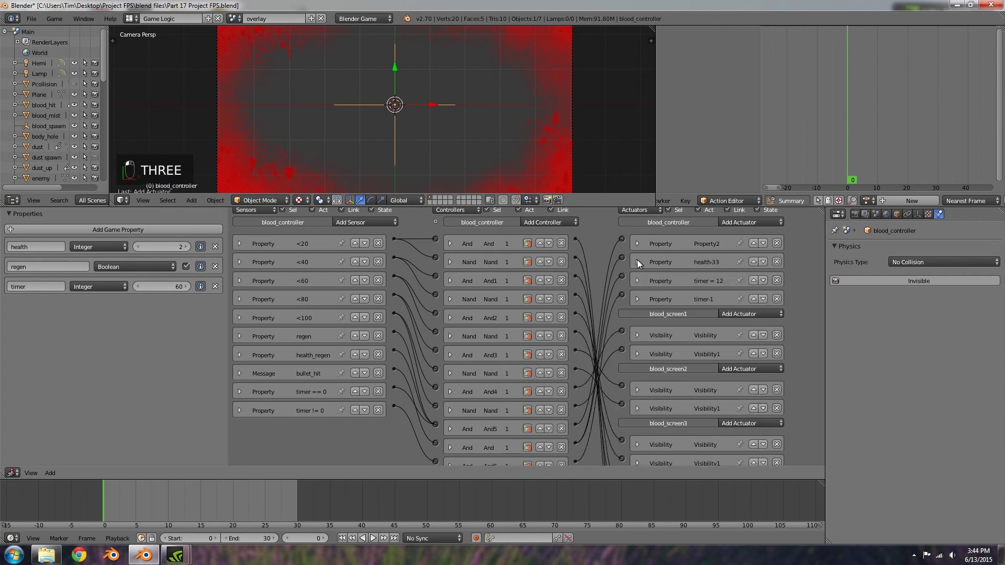
Rename the Property actuator that adds 1 to health "health +1", collapse it and save the file.
{"action": "left_click", "coordinate": [638, 243]}
{"action": "double_click", "coordinate": [716, 242]}
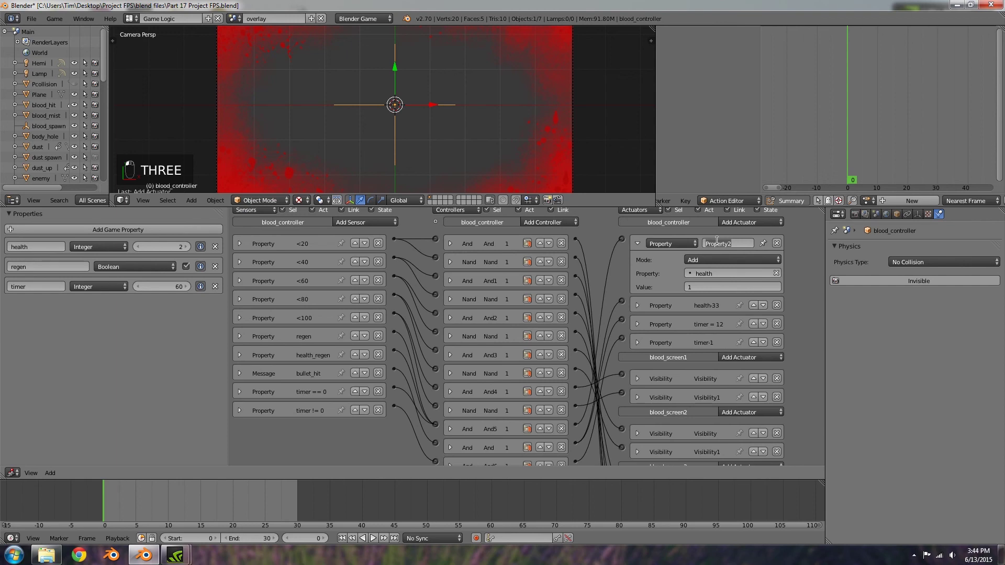
{"action": "type", "text": "heal"}
{"action": "key", "text": "BackSpace"}
{"action": "type", "text": "lth +1"}
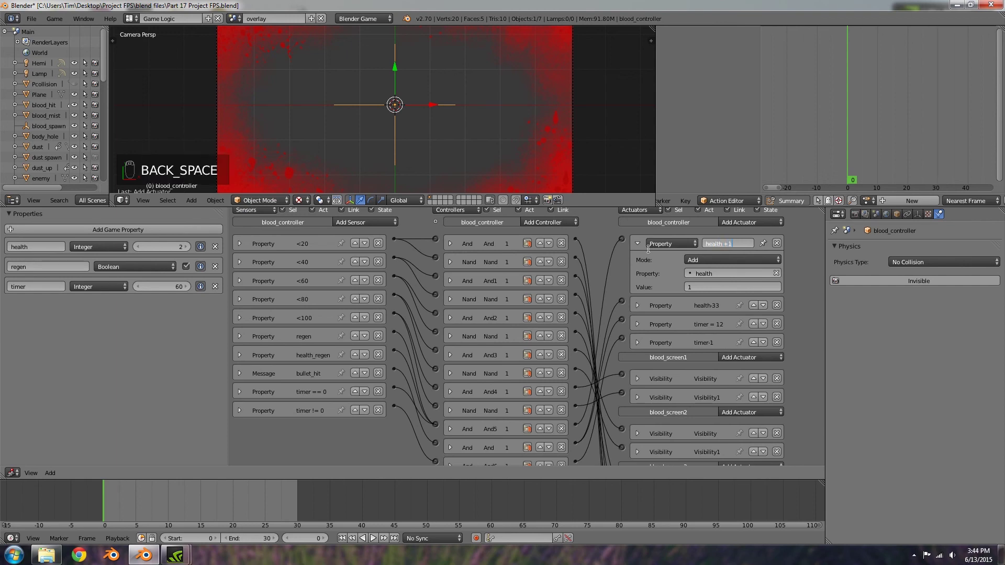
{"action": "key", "text": "ctrl+s"}
Switch to the Main scene and add a Keyboard sensor for the Z key to eyes.
{"action": "left_click", "coordinate": [234, 19]}
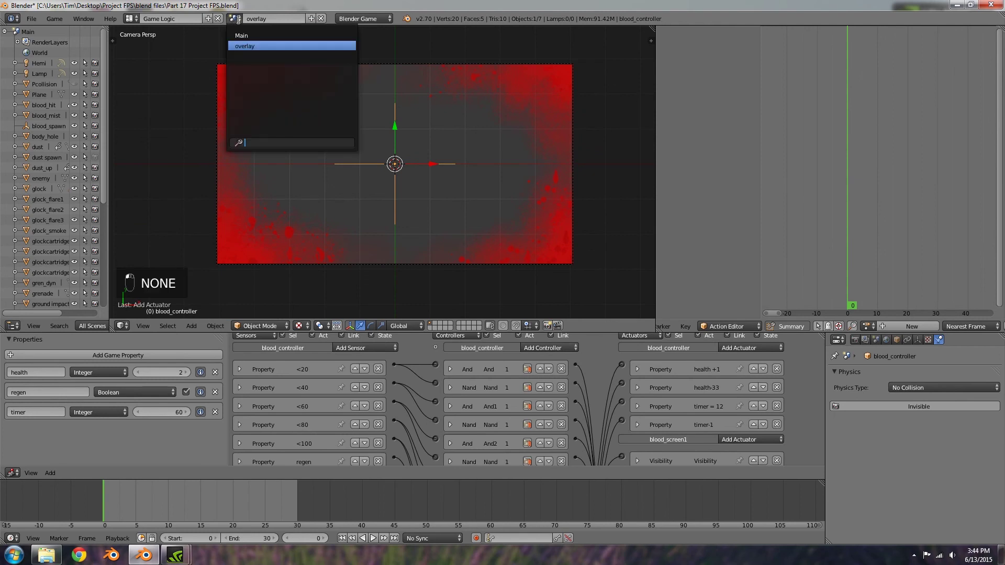
{"action": "left_click", "coordinate": [242, 35]}
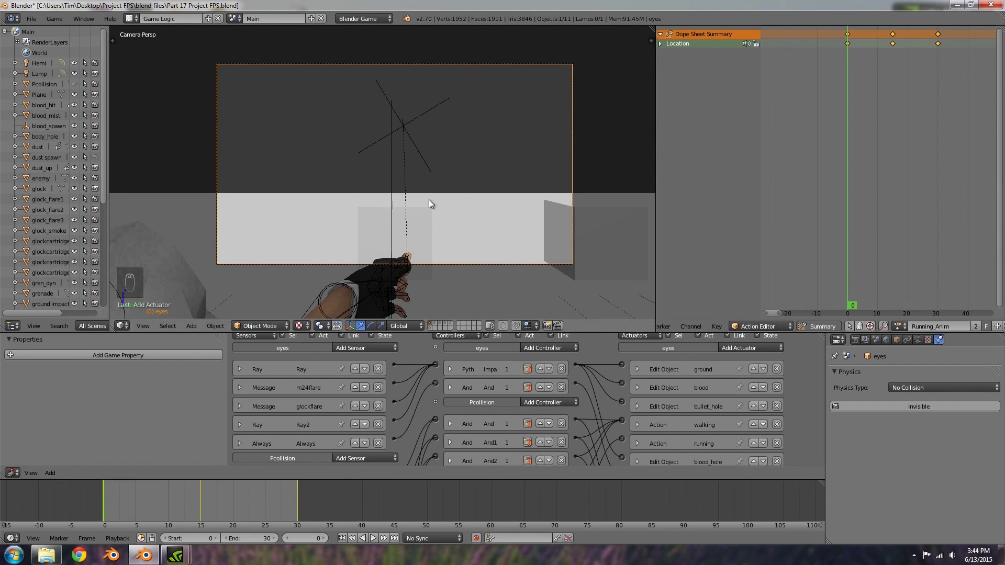
{"action": "left_click", "coordinate": [380, 348]}
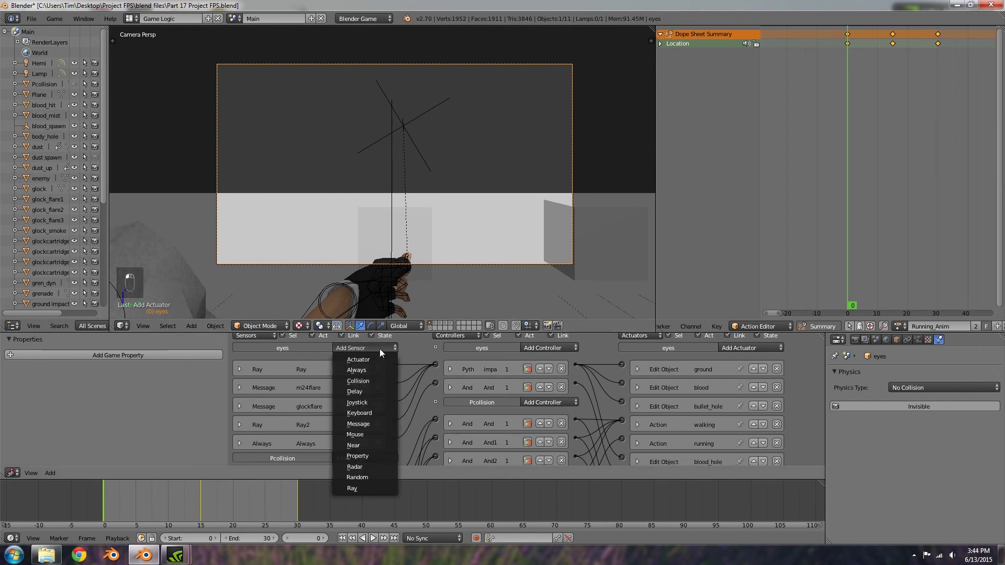
{"action": "left_click", "coordinate": [363, 412]}
{"action": "scroll", "coordinate": [335, 418], "scroll_direction": "down", "scroll_amount": 4}
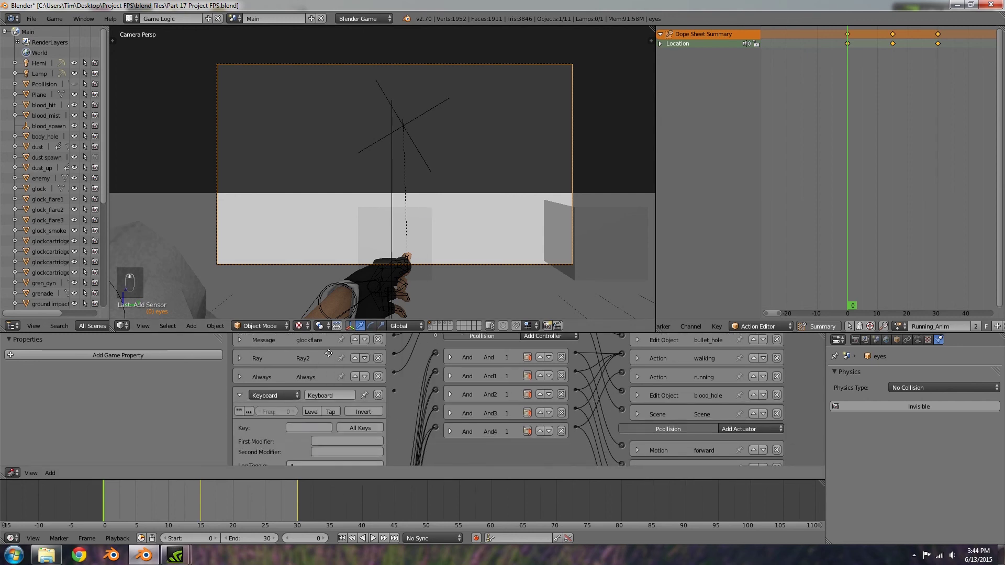
{"action": "scroll", "coordinate": [599, 432], "scroll_direction": "up", "scroll_amount": 5}
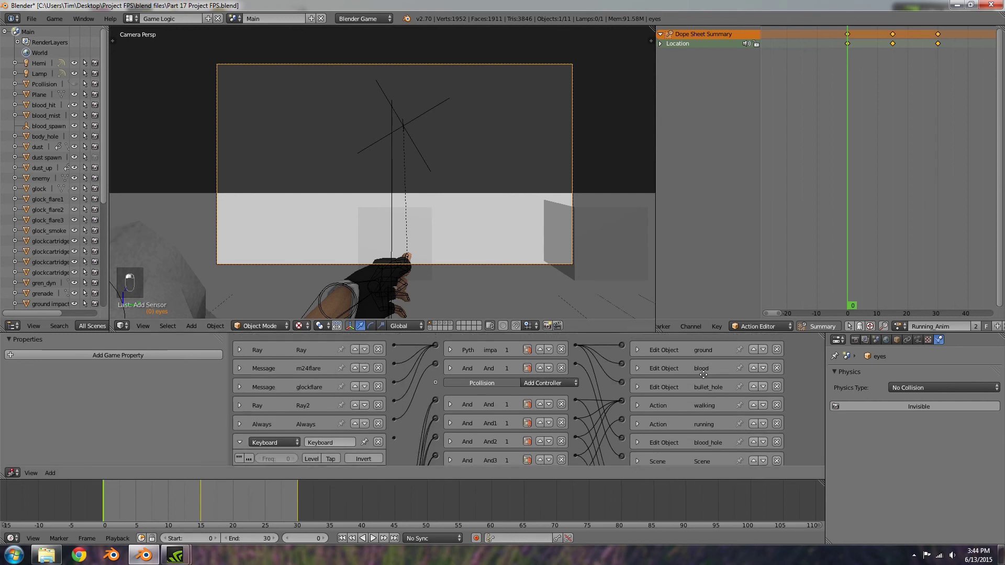
Add a Message actuator and an And controller to eyes, and link the Keyboard sensor through the controller to the actuator.
{"action": "left_click", "coordinate": [729, 354]}
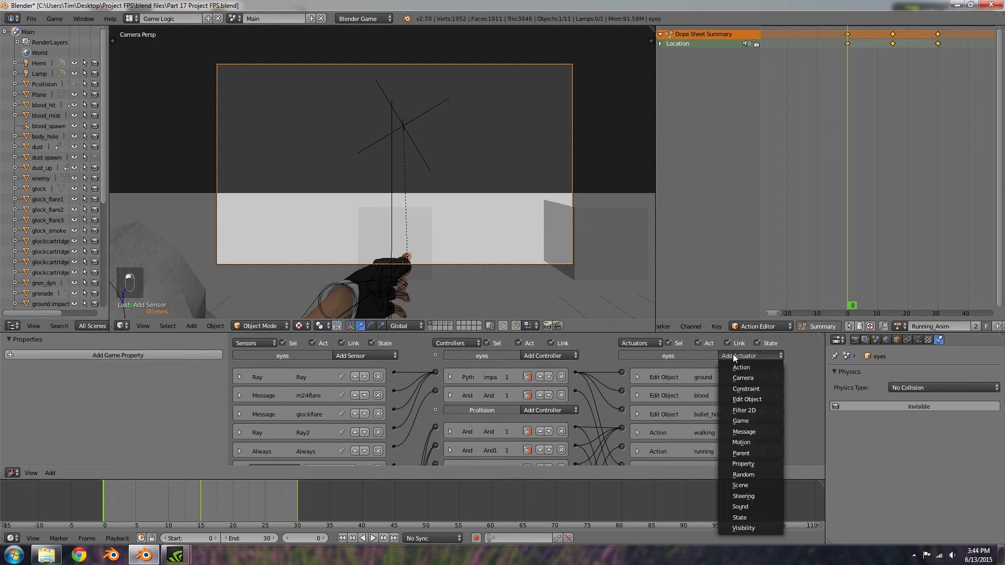
{"action": "left_click", "coordinate": [749, 433]}
{"action": "left_click", "coordinate": [544, 355]}
{"action": "left_click", "coordinate": [539, 373]}
{"action": "scroll", "coordinate": [446, 383], "scroll_direction": "down", "scroll_amount": 2}
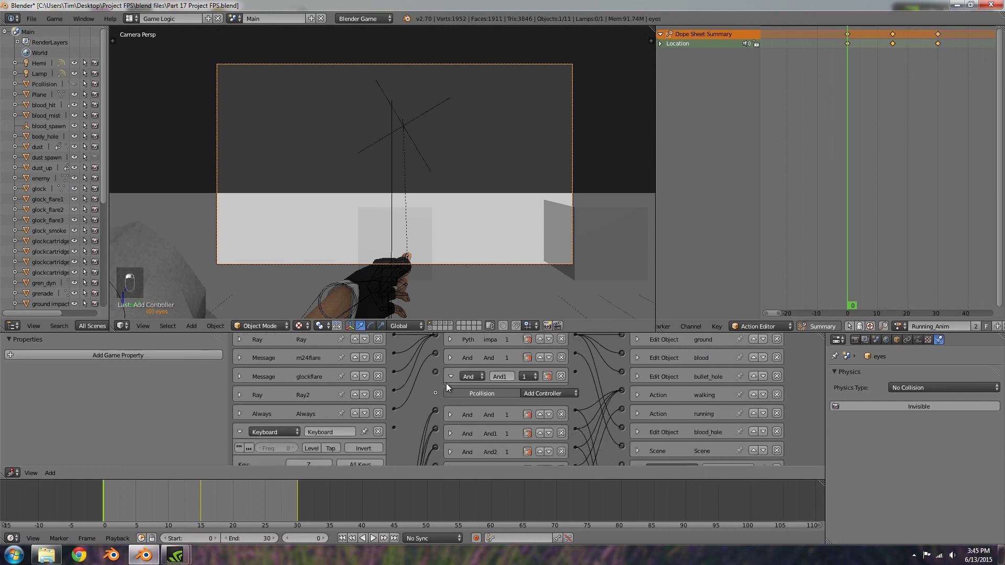
{"action": "left_click_drag", "start_coordinate": [393, 427], "coordinate": [439, 374]}
{"action": "scroll", "coordinate": [475, 392], "scroll_direction": "down", "scroll_amount": 4}
{"action": "middle_click_drag", "start_coordinate": [492, 388], "coordinate": [483, 338]}
{"action": "left_click_drag", "start_coordinate": [514, 406], "coordinate": [516, 402]}
Set the Message actuator's subject to bullet_hit and enable Tap on the Keyboard sensor.
{"action": "left_click", "coordinate": [566, 429]}
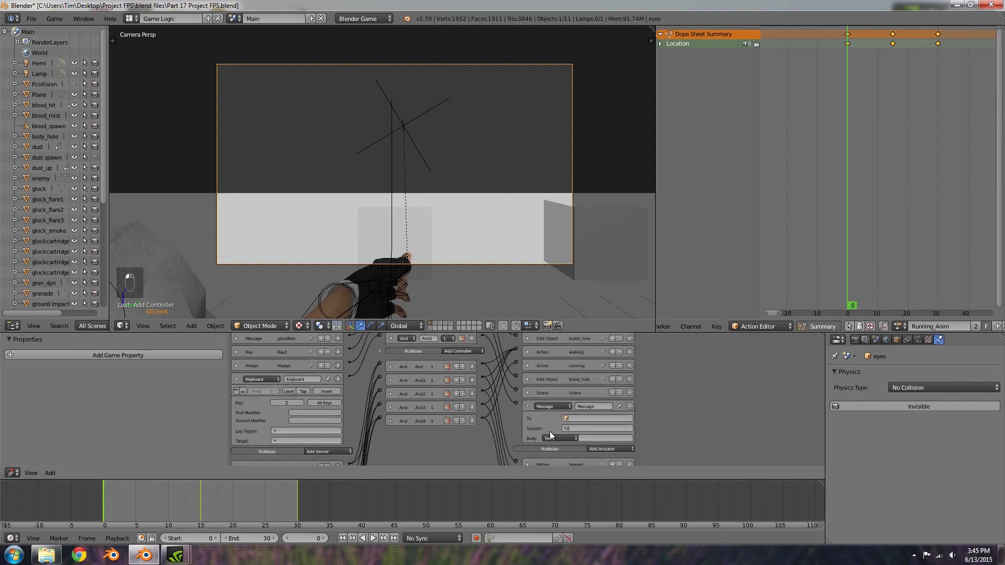
{"action": "left_click", "coordinate": [580, 426]}
{"action": "type", "text": "bullet_"}
{"action": "key", "text": "Return"}
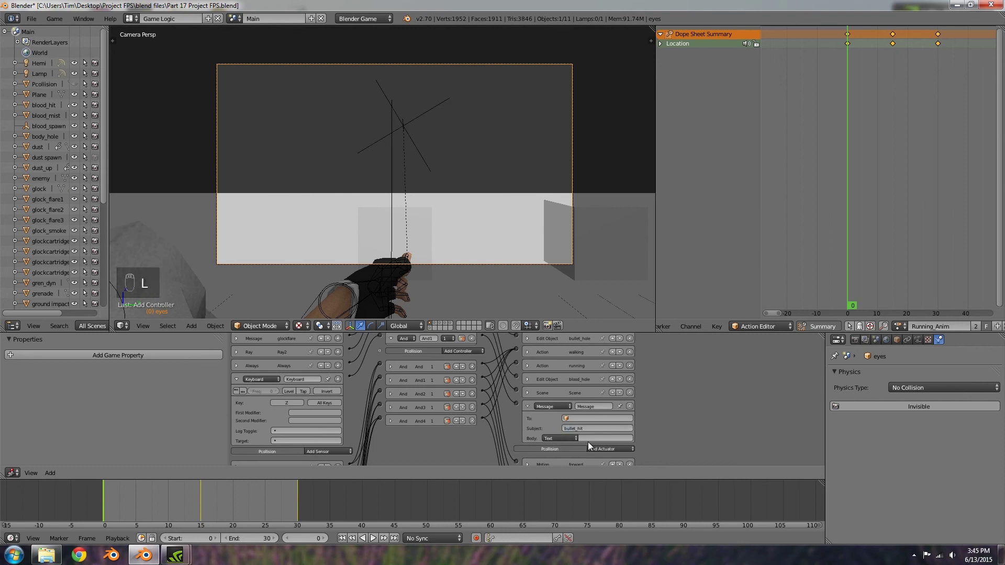
{"action": "scroll", "coordinate": [400, 383], "scroll_direction": "up", "scroll_amount": 2}
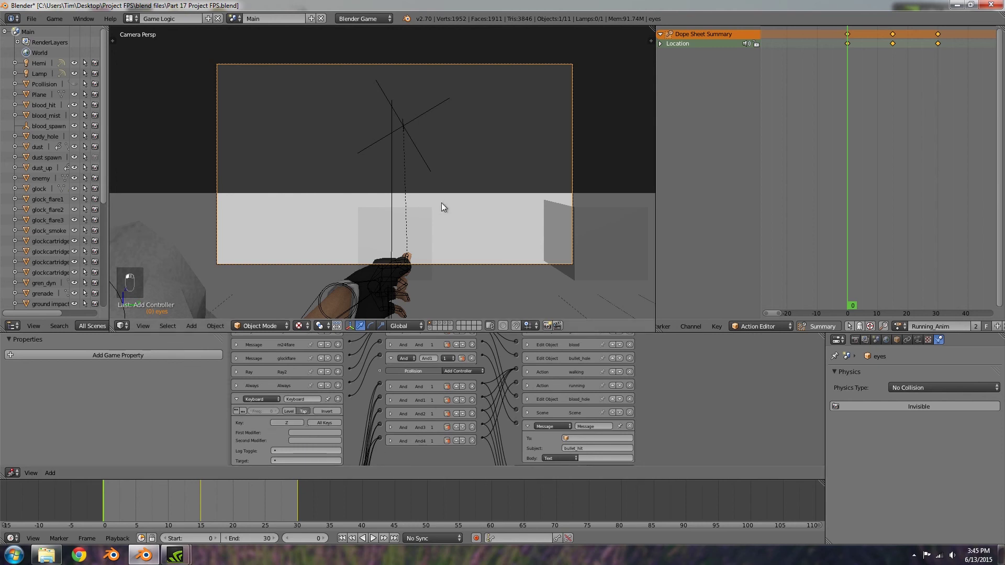
Switch to the overlay scene and set blood_controller's timer property to 12.
{"action": "left_click", "coordinate": [237, 19]}
{"action": "left_click", "coordinate": [257, 47]}
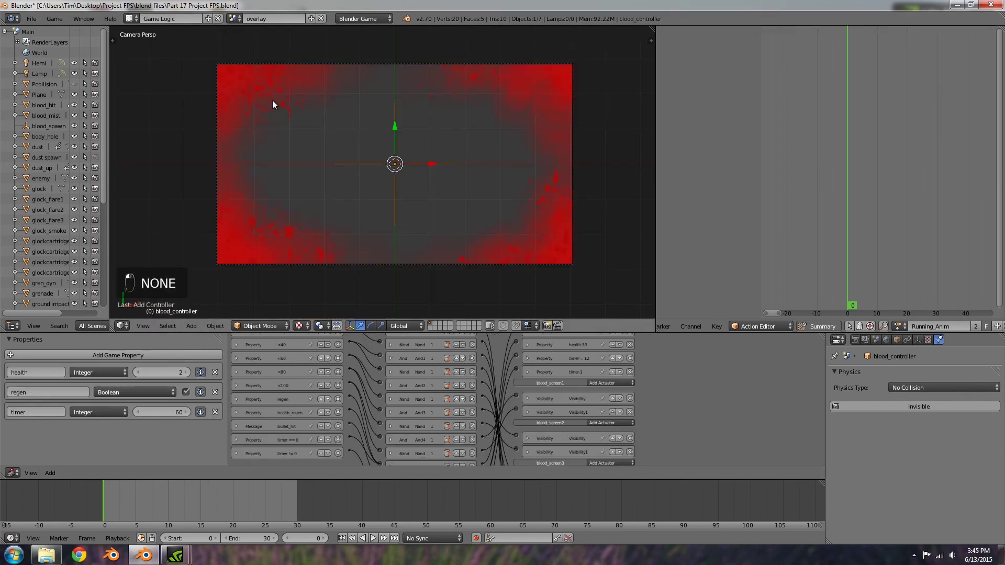
{"action": "left_click", "coordinate": [175, 413]}
{"action": "type", "text": "12"}
{"action": "key", "text": "Return"}
Run the game from the Main scene to test the blood overlay and health regeneration, including reloading and switching to weapon 1.
{"action": "left_click", "coordinate": [236, 19]}
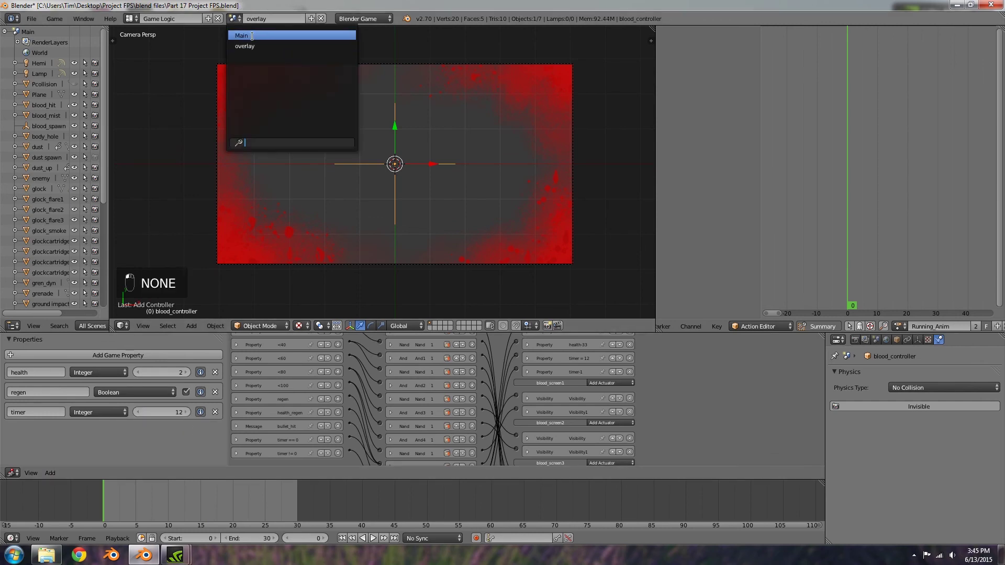
{"action": "left_click", "coordinate": [244, 35]}
{"action": "key", "text": "p"}
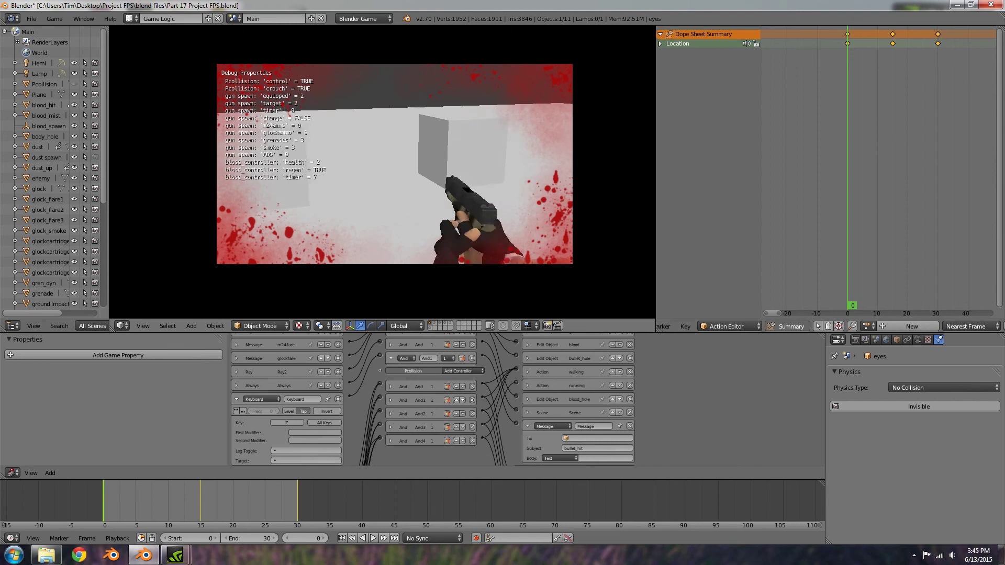
{"action": "key", "text": "r"}
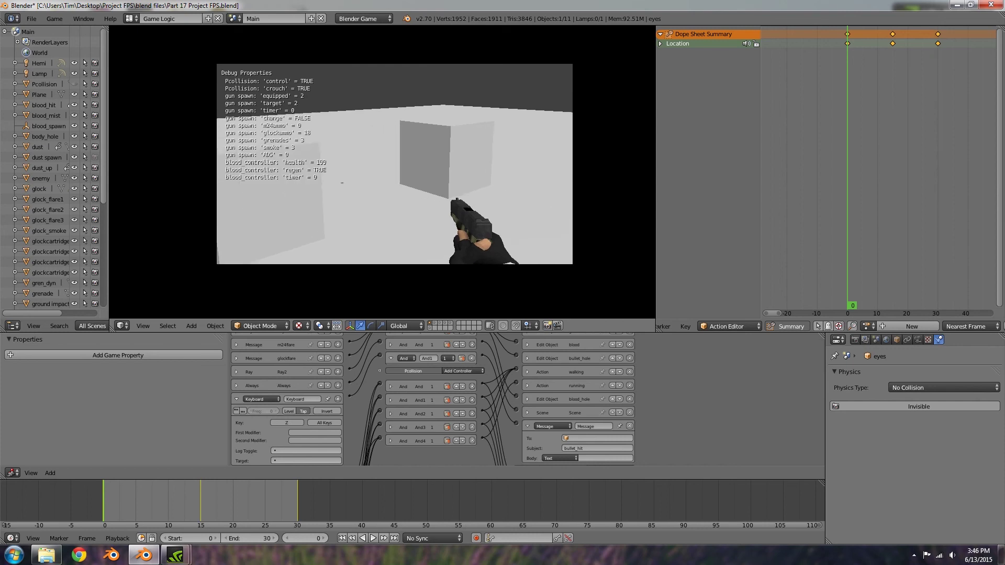
{"action": "key", "text": "1"}
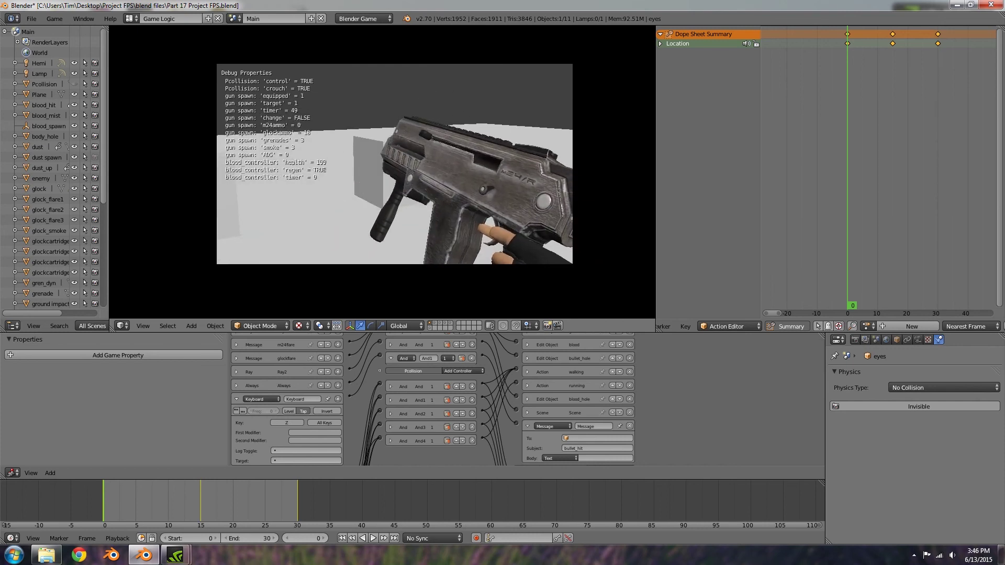